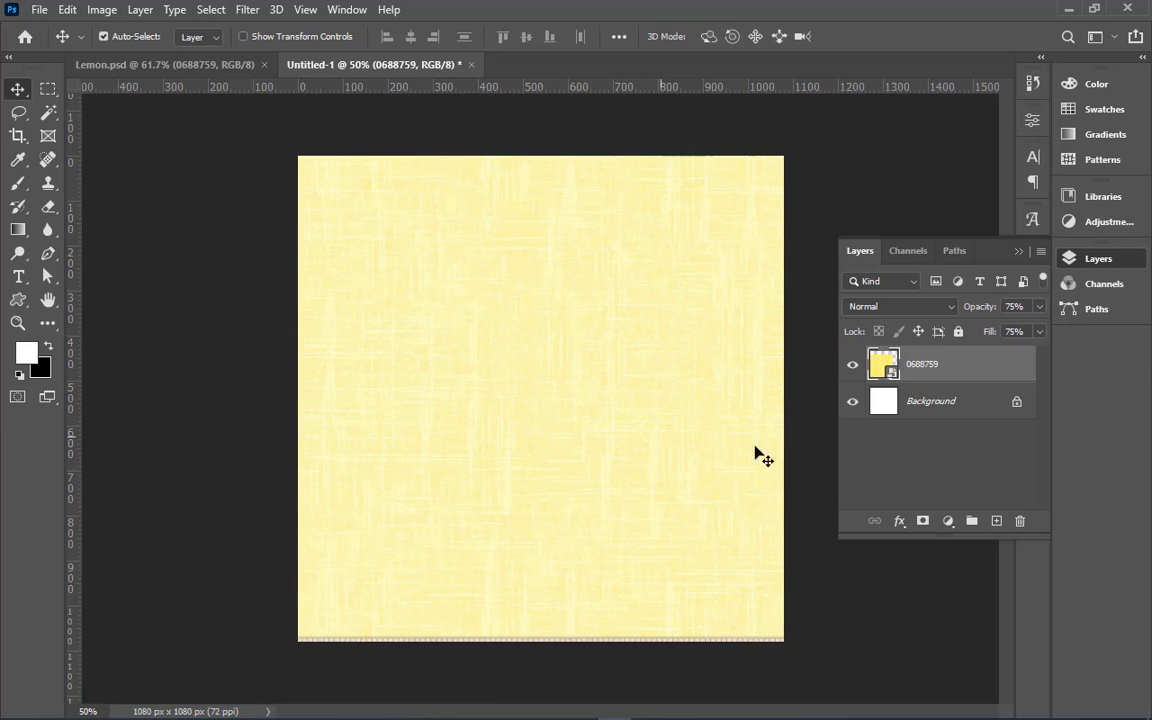
- Set both the opacity and the fill of the yellow texture layer to 100%
left_click(1014, 306)
type("100")
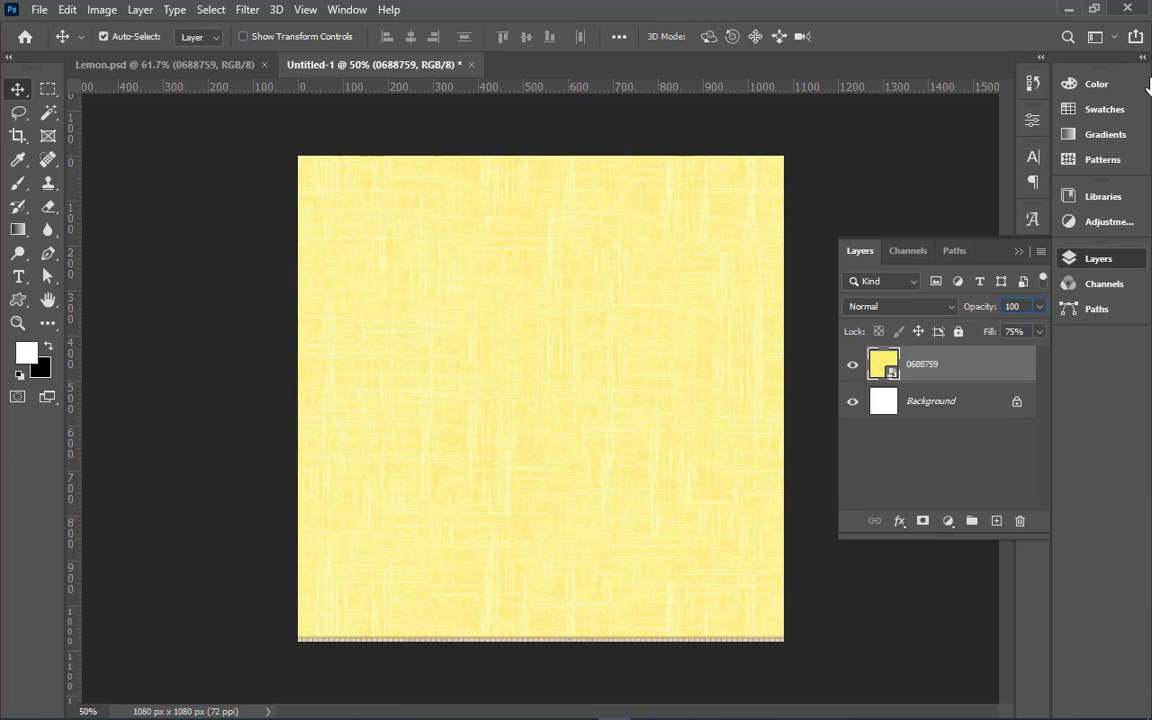
left_click(1017, 331)
type("100")
key("Return")
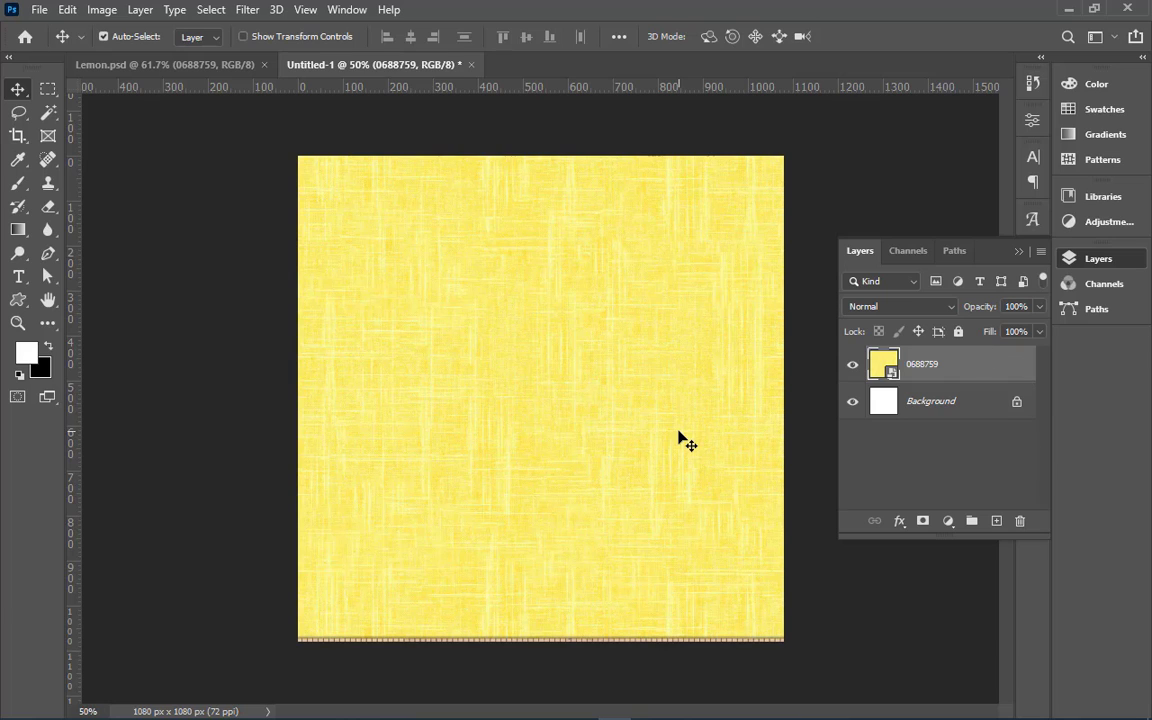
- Shift the yellow texture down to cover the canvas's bottom edge, and set its opacity and fill to 75%
left_click_drag(681, 439, 681, 447)
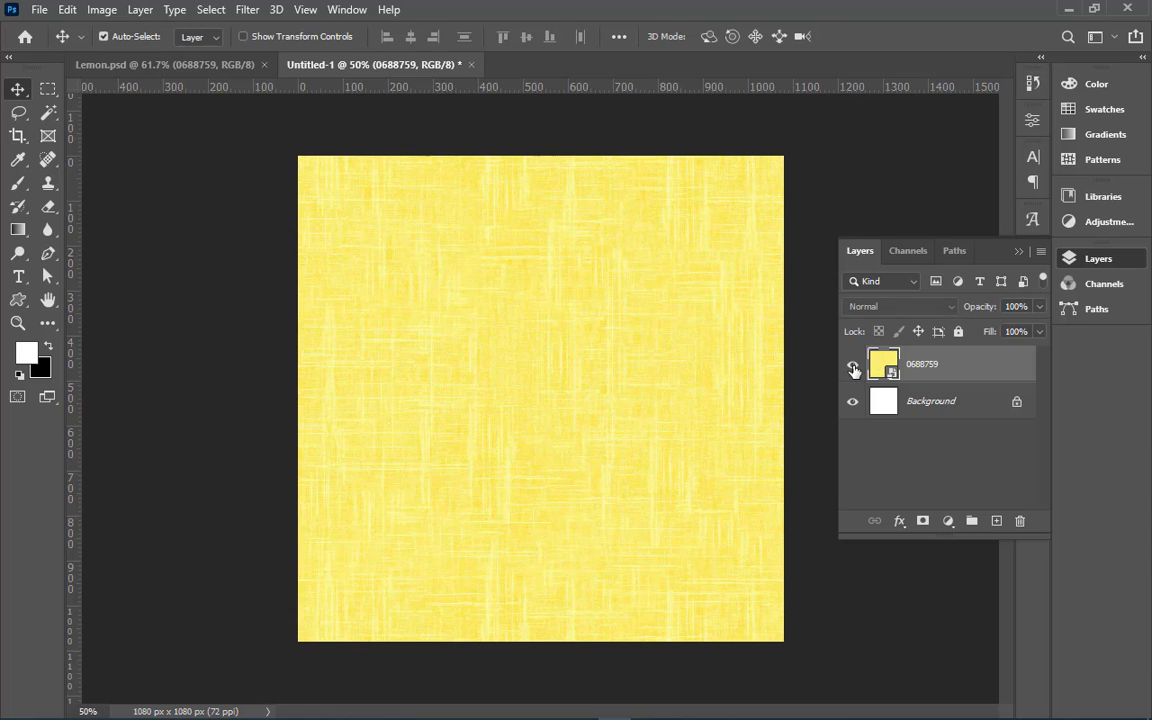
left_click(1018, 309)
type("75")
key("Tab")
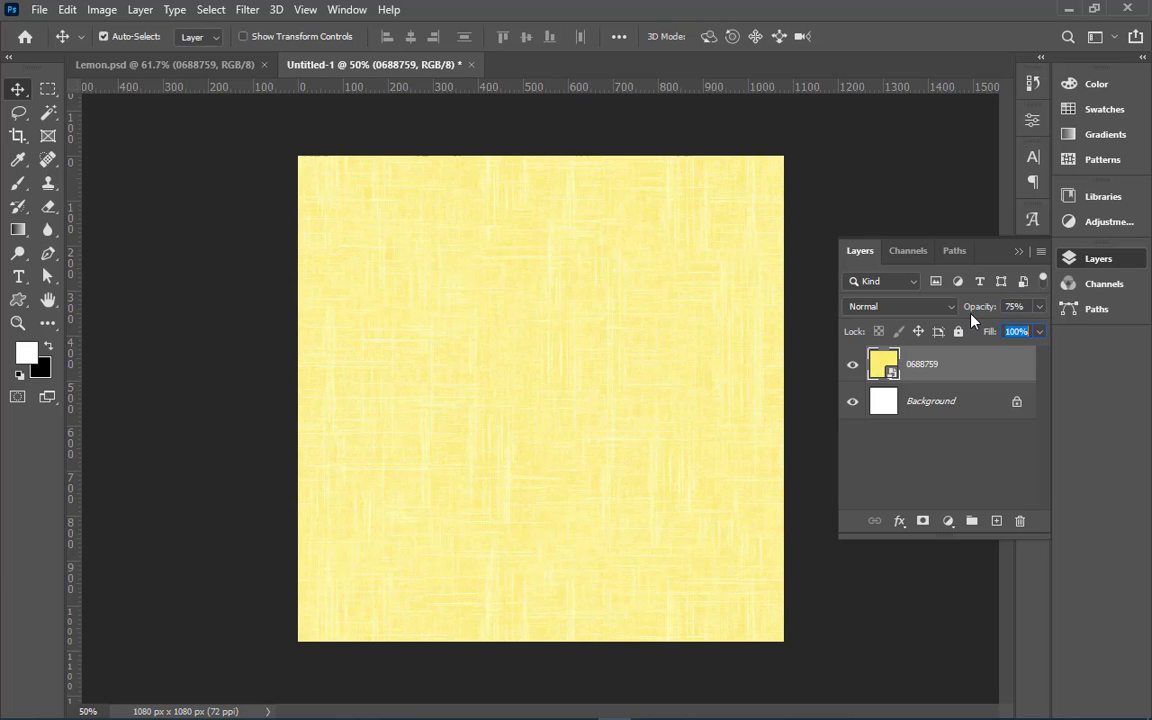
type("75")
key("Return")
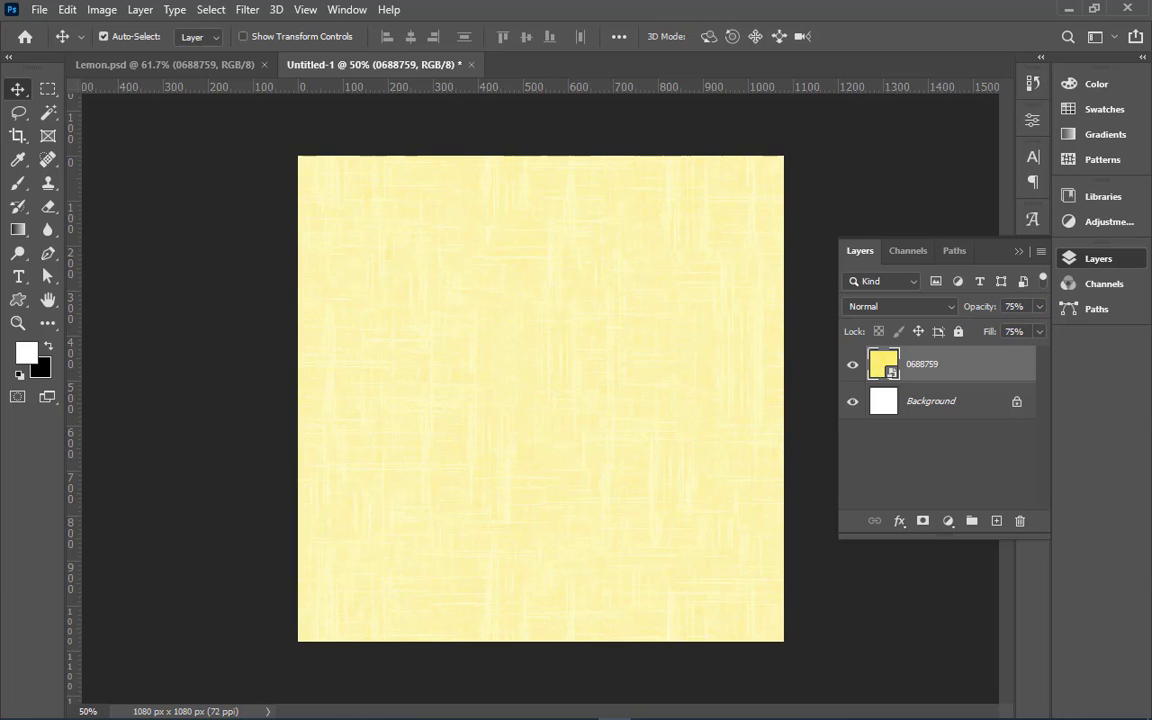
- Copy the main lemon image from Lemon.psd into the Untitled-1 document, placing it in the lower right of the canvas
left_click(148, 65)
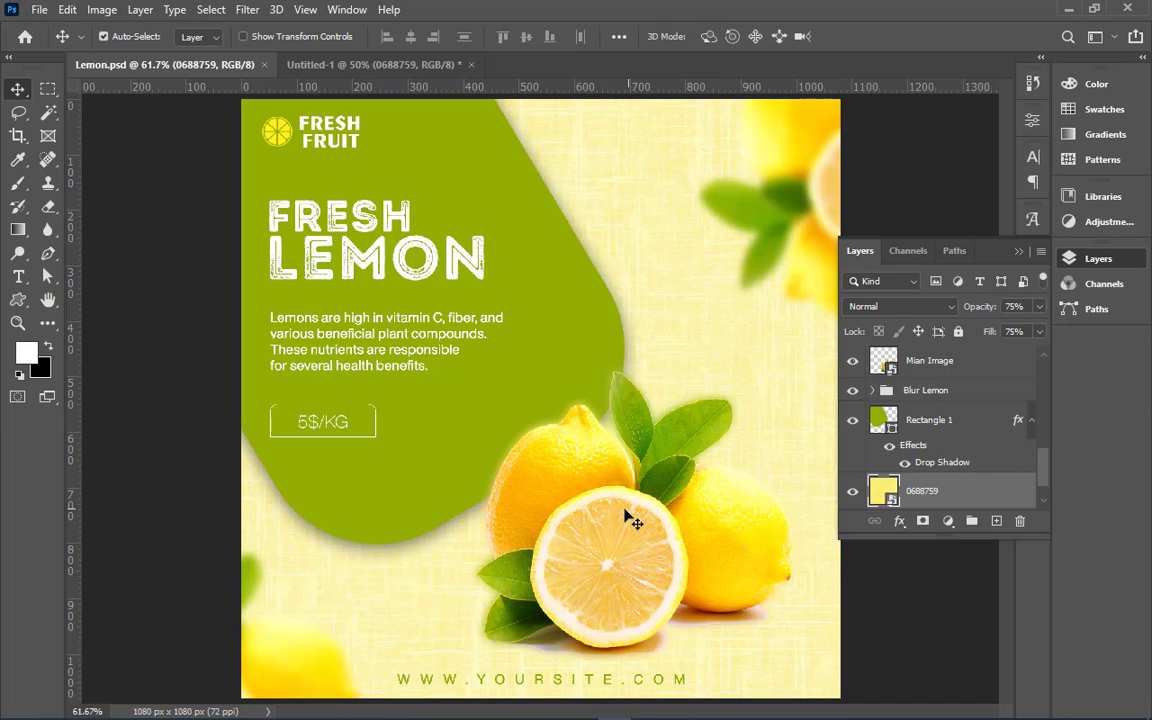
left_click_drag(625, 505, 366, 135)
key("ctrl+z")
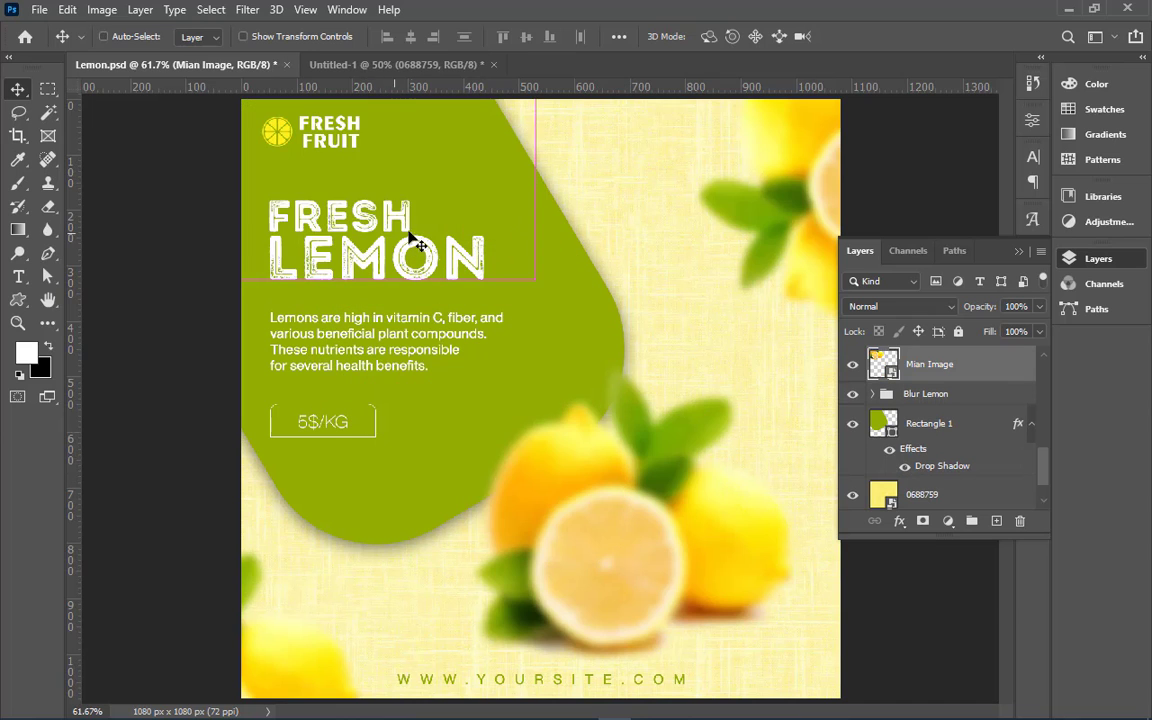
left_click_drag(620, 452, 638, 483)
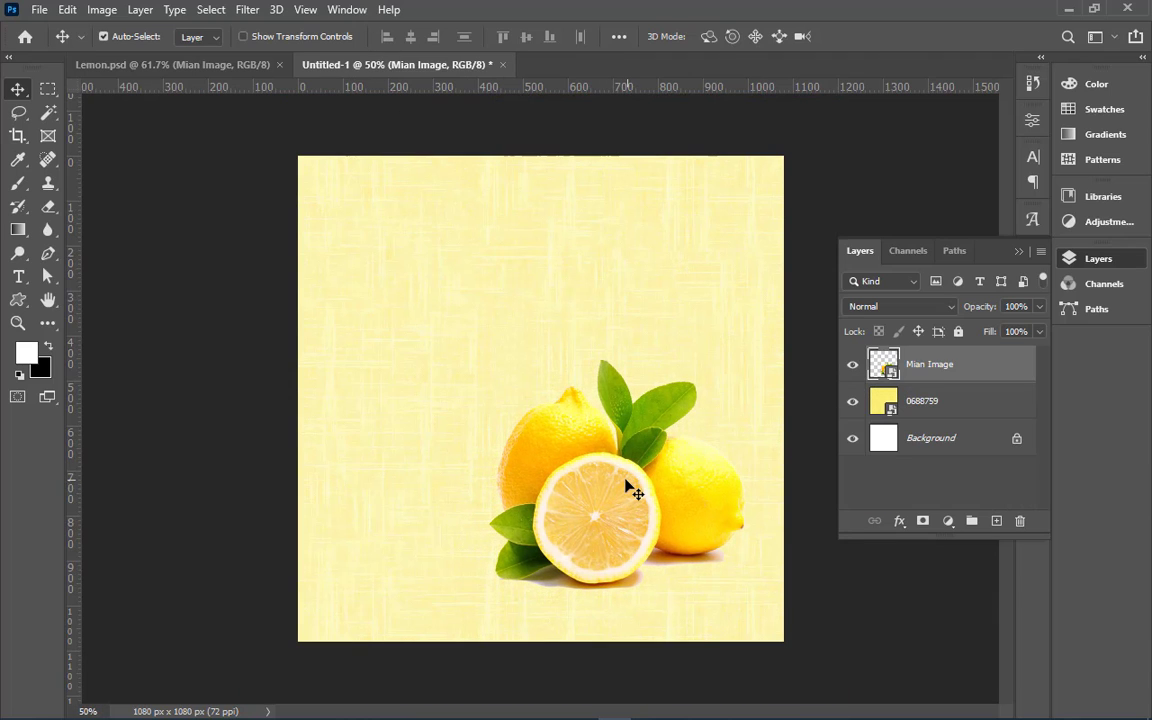
- Copy the green Rectangle 1 shape from Lemon.psd into Untitled-1, placing it over the canvas's upper-left area
left_click(166, 61)
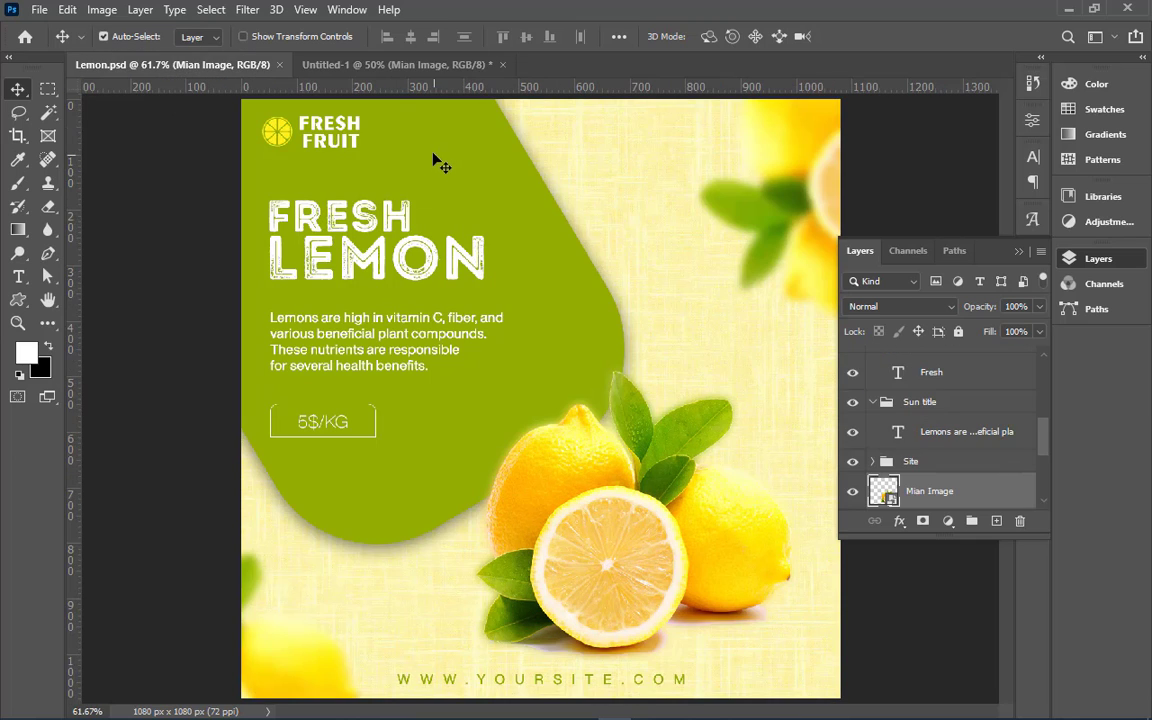
left_click_drag(419, 140, 566, 231)
scroll(970, 465, "up", 3)
scroll(945, 465, "down", 5)
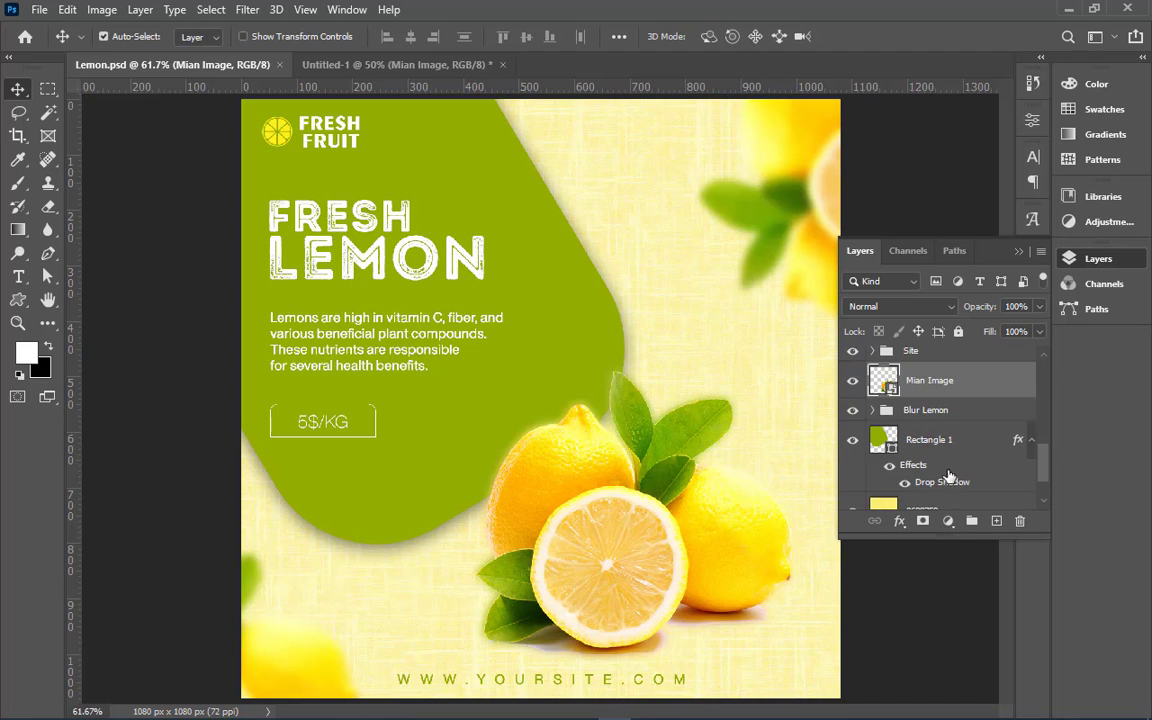
left_click(932, 442)
left_click(853, 441)
left_click(853, 443)
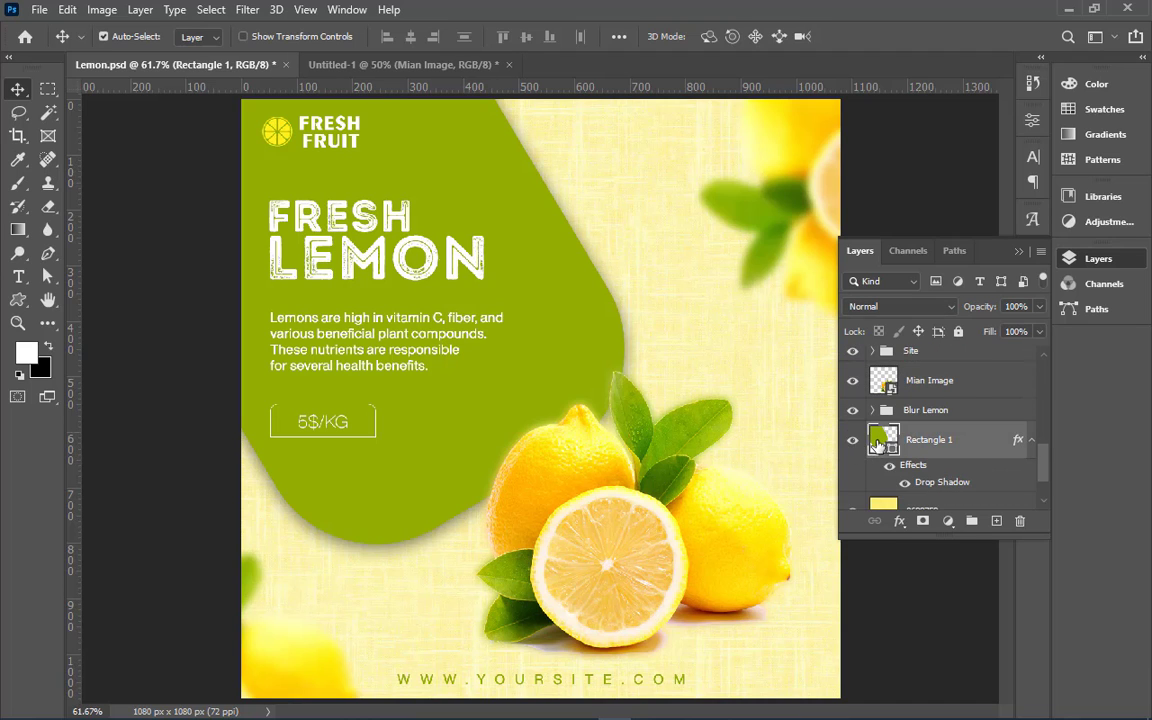
left_click_drag(855, 444, 380, 246)
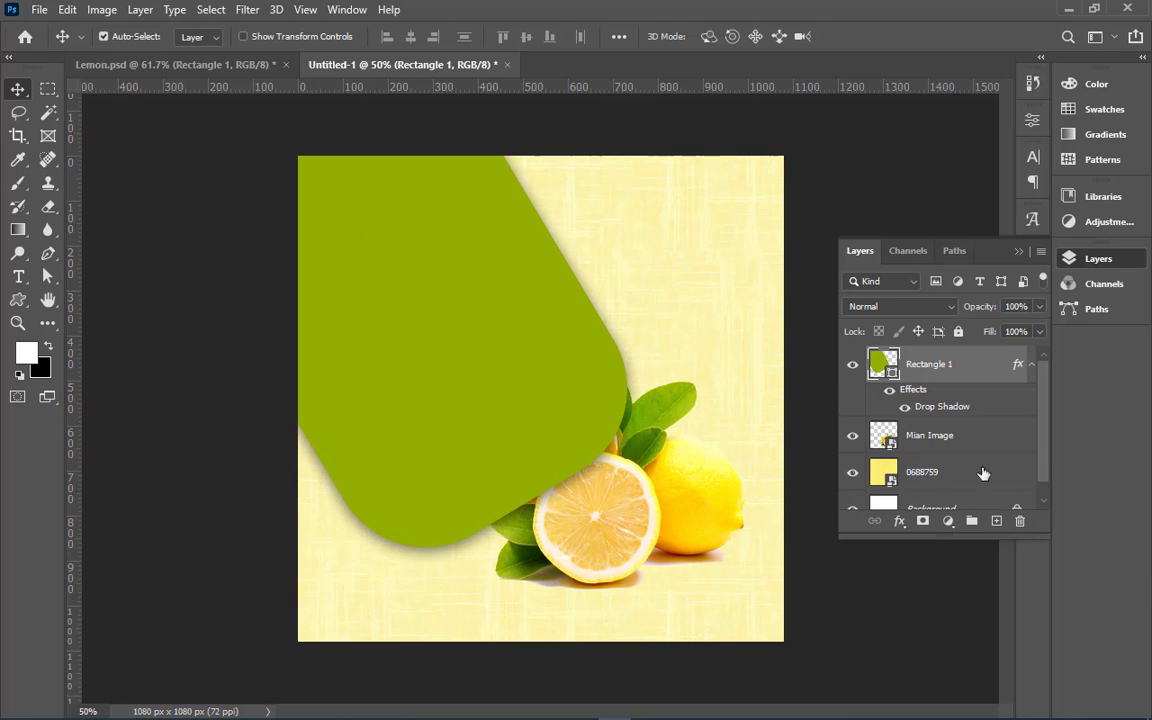
- Move the Mian Image layer above Rectangle 1, and adjust the positions of the lemons and the green shape on the canvas
left_click_drag(969, 438, 947, 370)
double_click(943, 401)
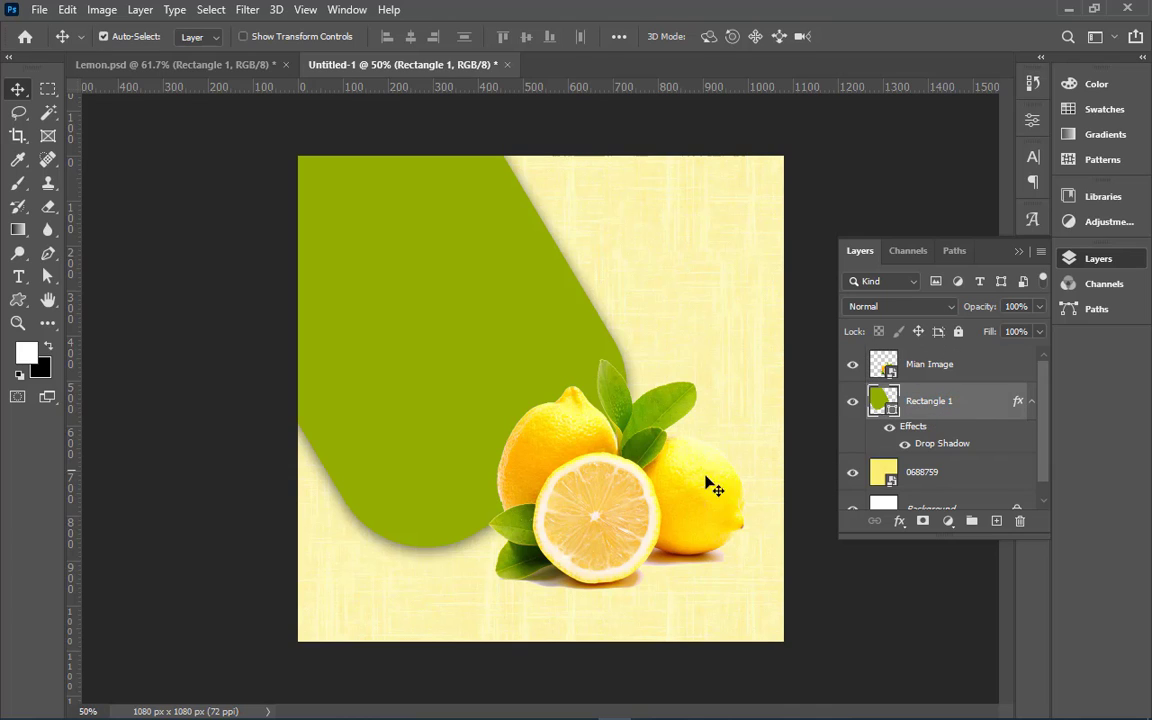
mouse_move(666, 519)
left_mouse_down()
mouse_move(676, 536)
mouse_move(663, 517)
mouse_move(667, 534)
left_mouse_up()
left_click_drag(432, 374, 419, 352)
mouse_move(612, 520)
left_mouse_down()
mouse_move(630, 527)
mouse_move(625, 517)
left_mouse_up()
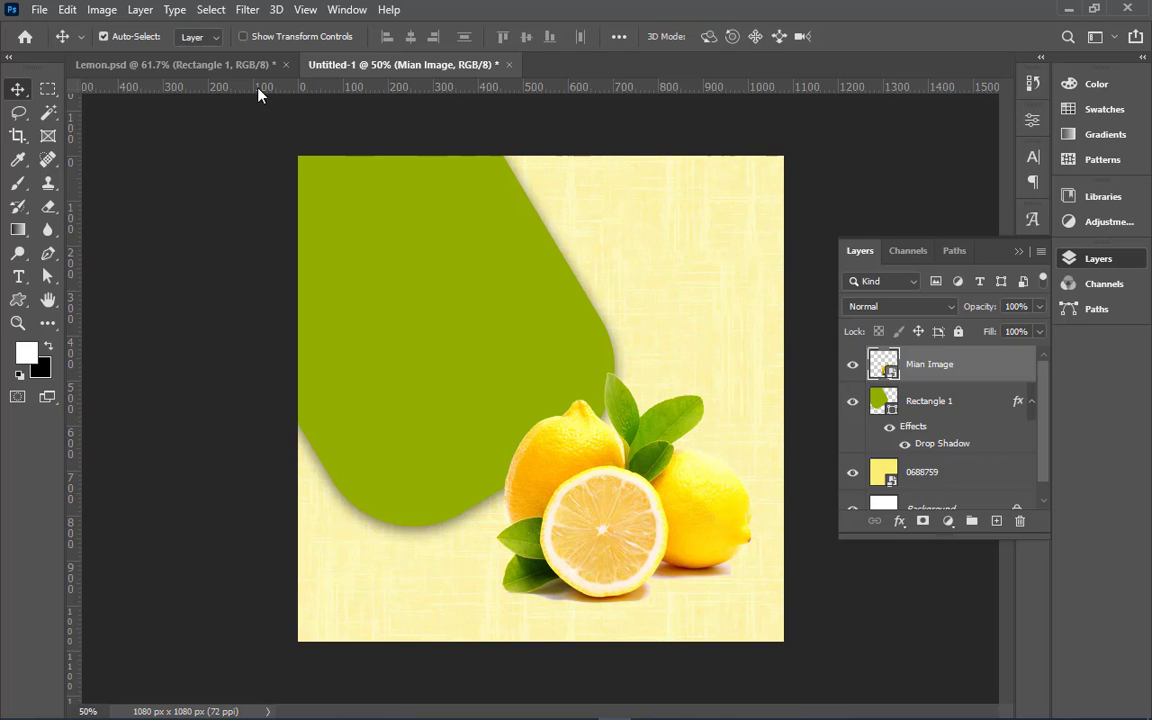
left_click(220, 63)
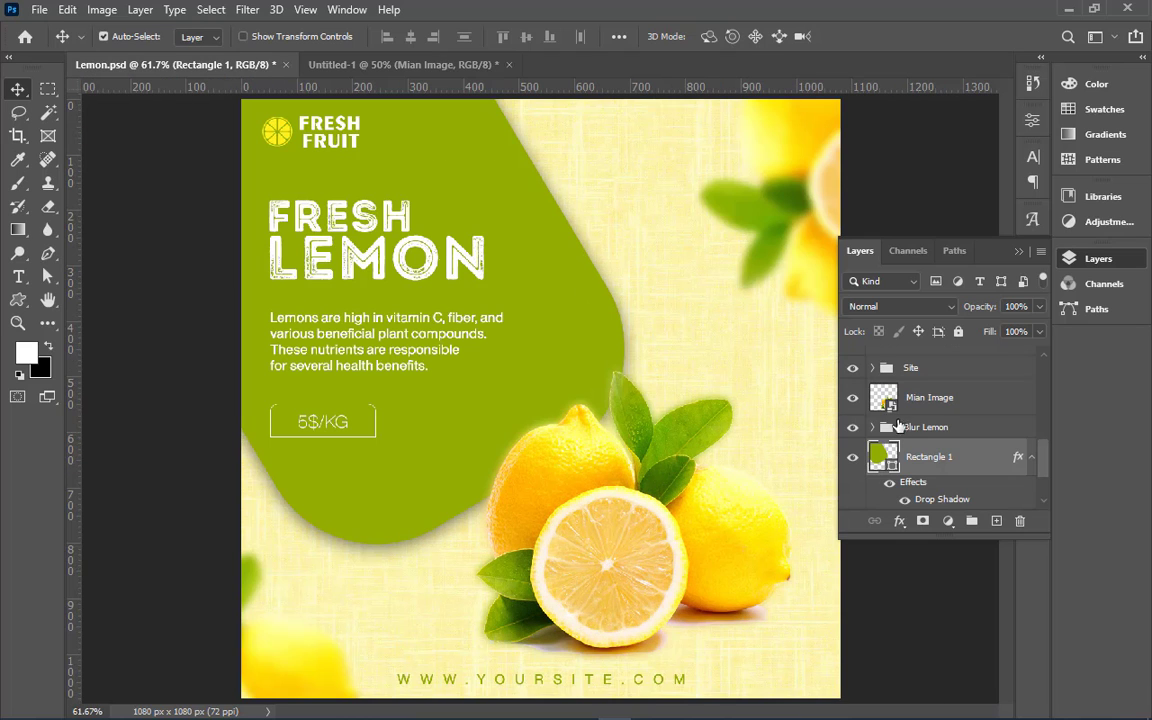
scroll(937, 480, "up", 3)
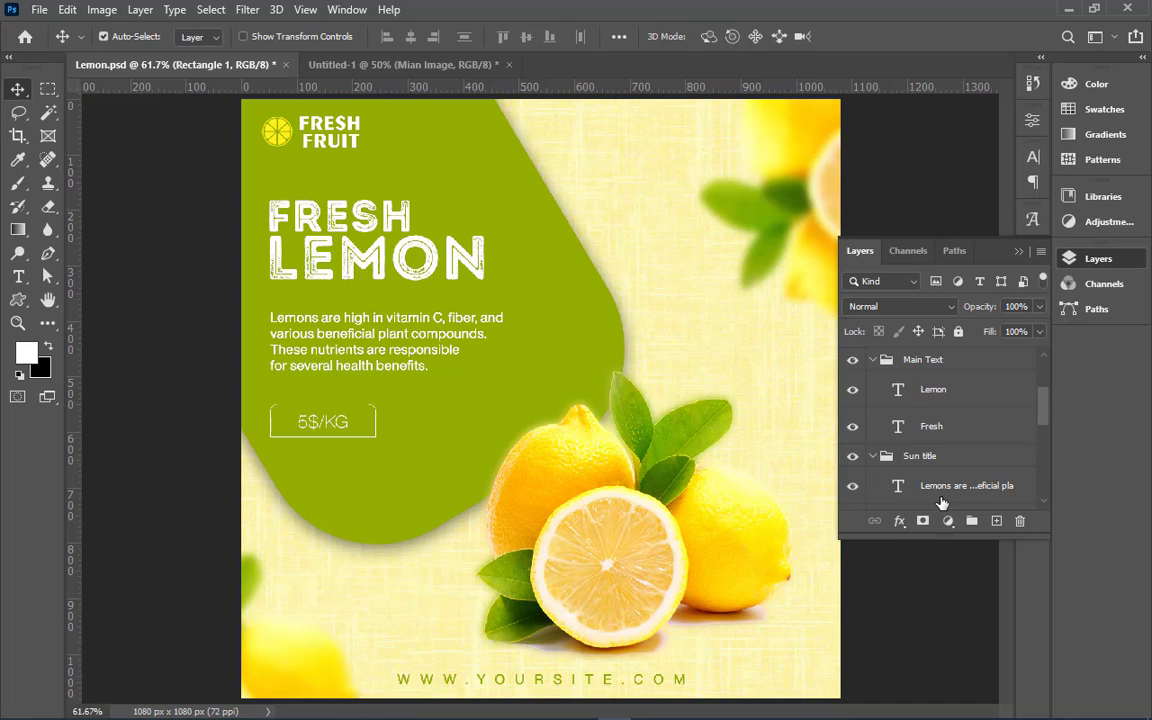
scroll(937, 470, "up", 3)
scroll(900, 480, "down", 3)
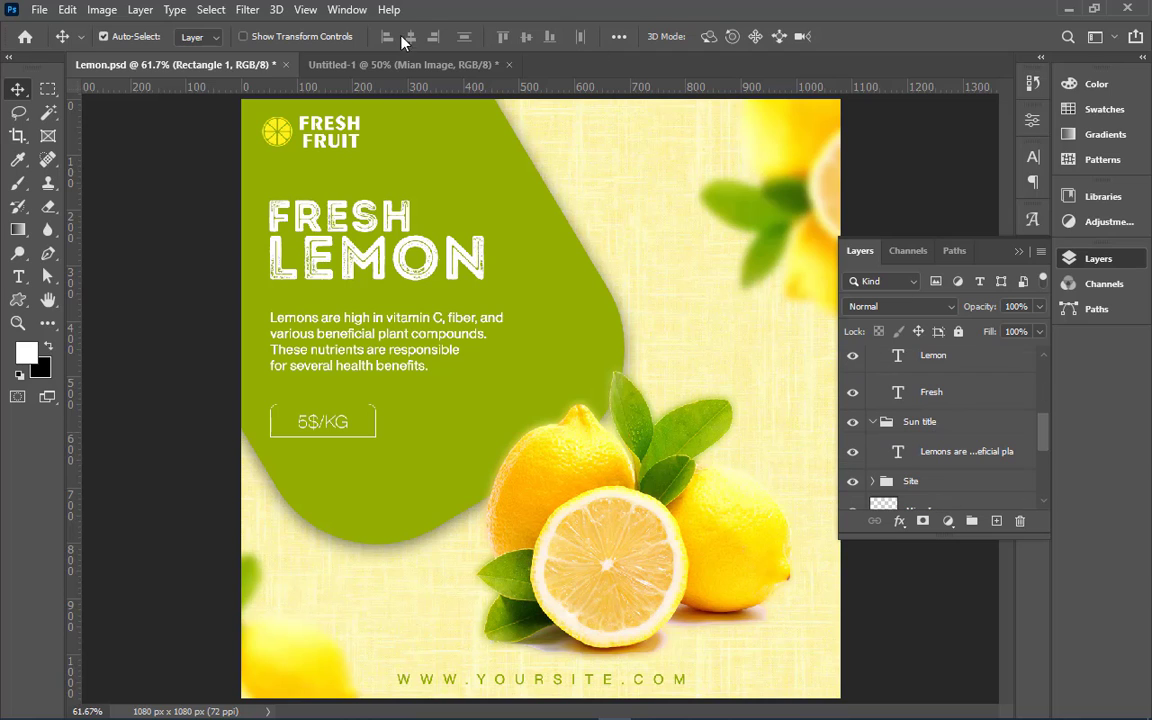
left_click(406, 64)
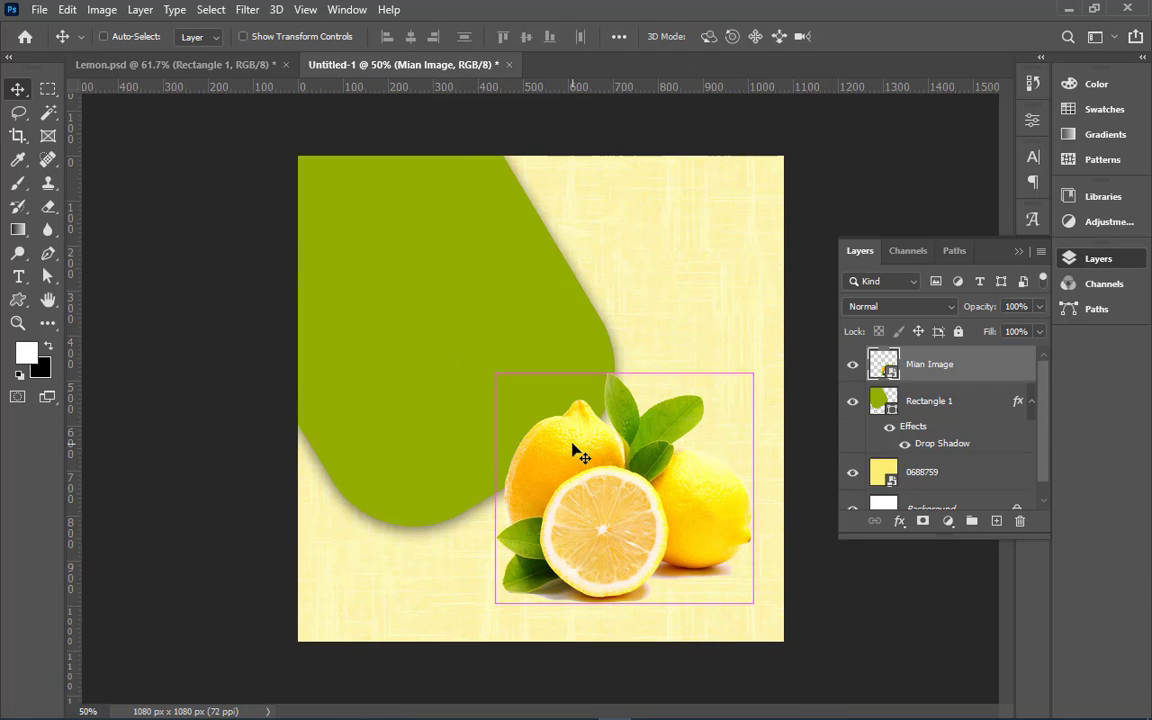
- Duplicate the Mian Image layer and hide the copy, leaving the original visible
key("ctrl+j")
left_click(852, 403)
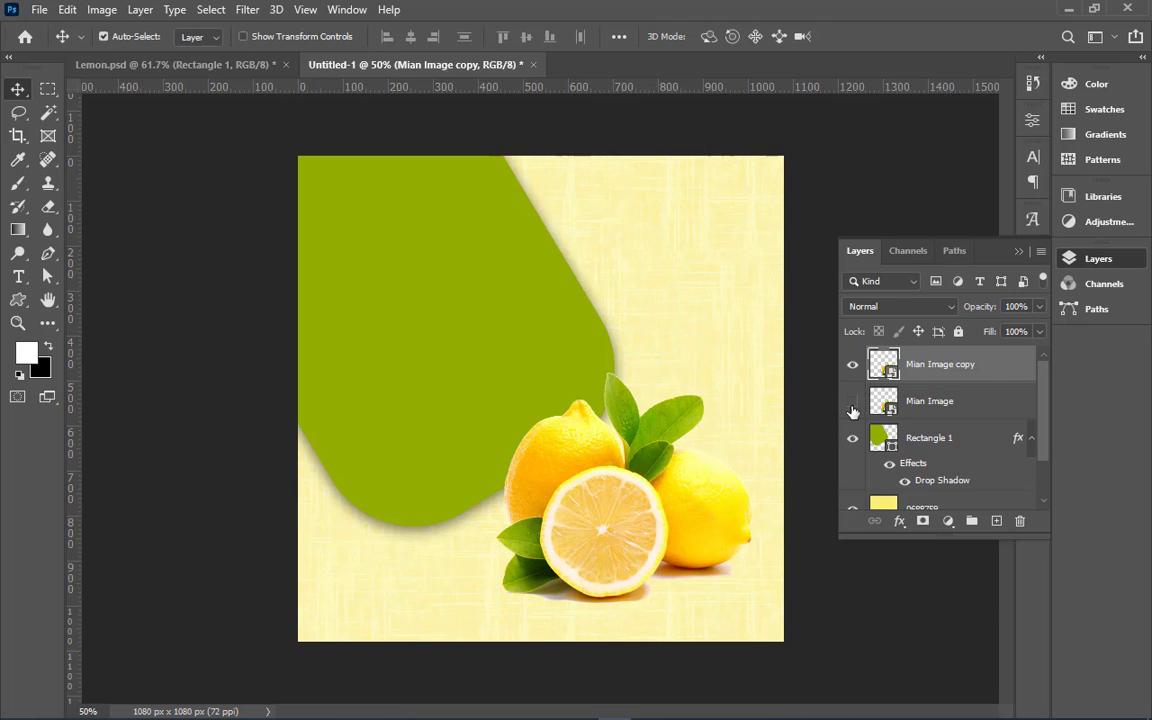
left_click(853, 368)
left_click(853, 368)
left_click(853, 368)
left_click(853, 368)
left_click(853, 369)
left_click(853, 401)
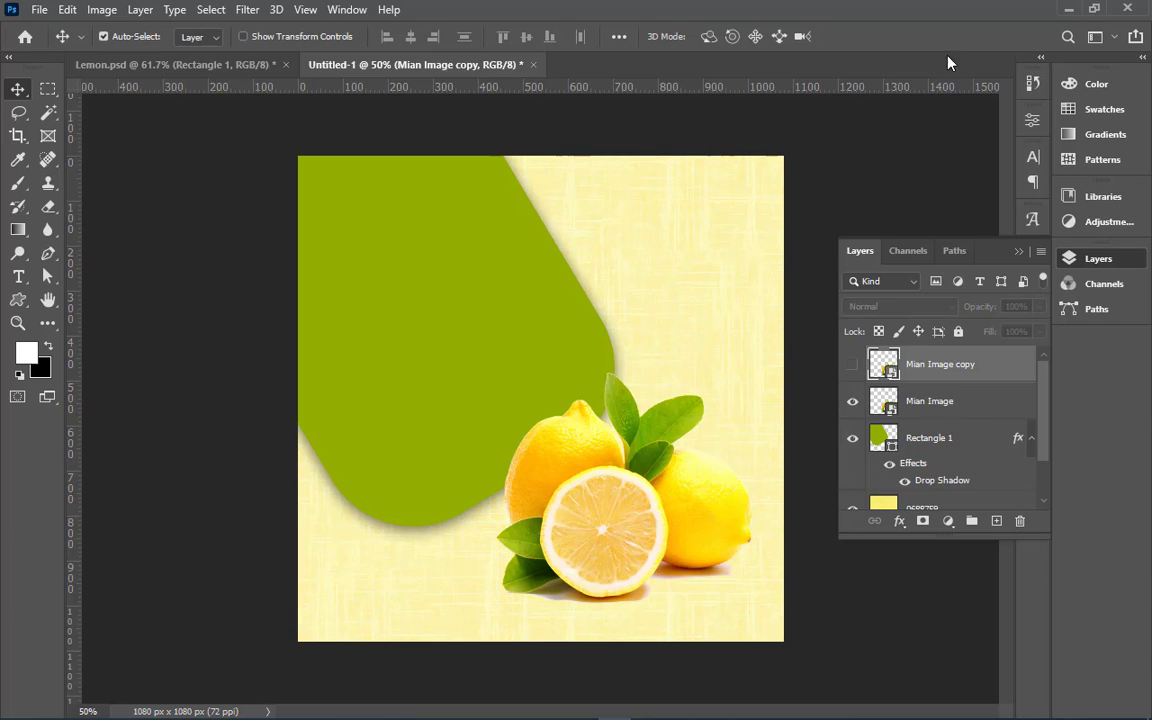
- Rasterize the original Mian Image layer
left_click(993, 412)
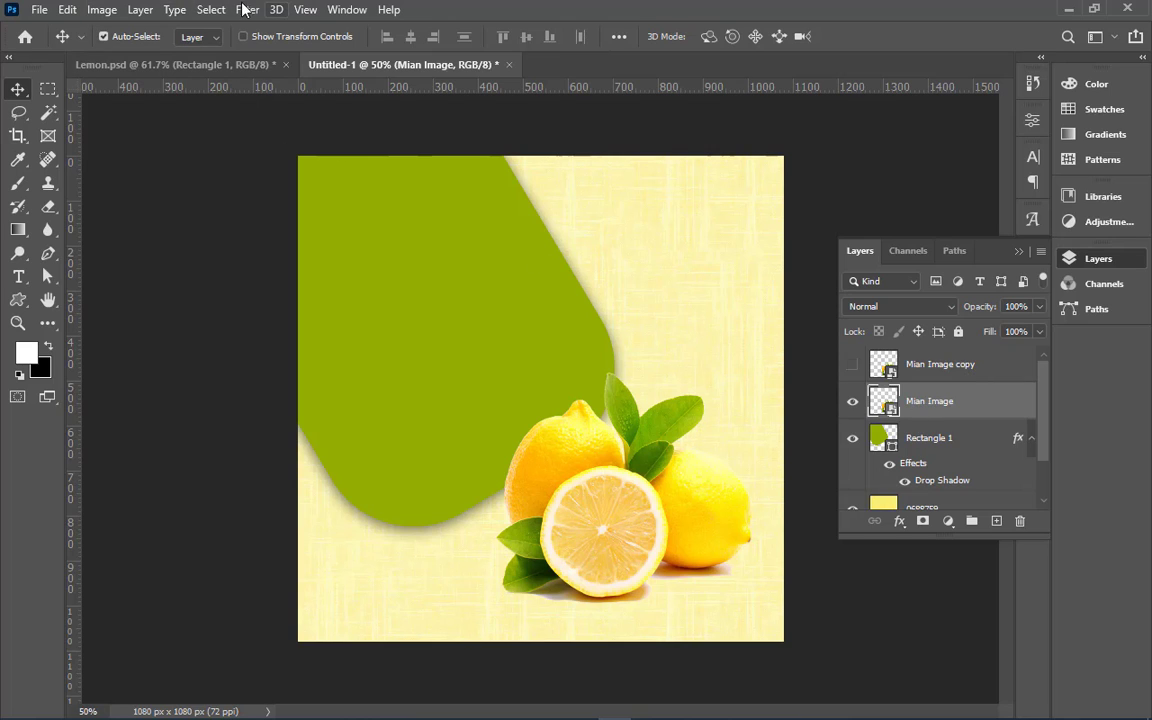
right_click(1000, 418)
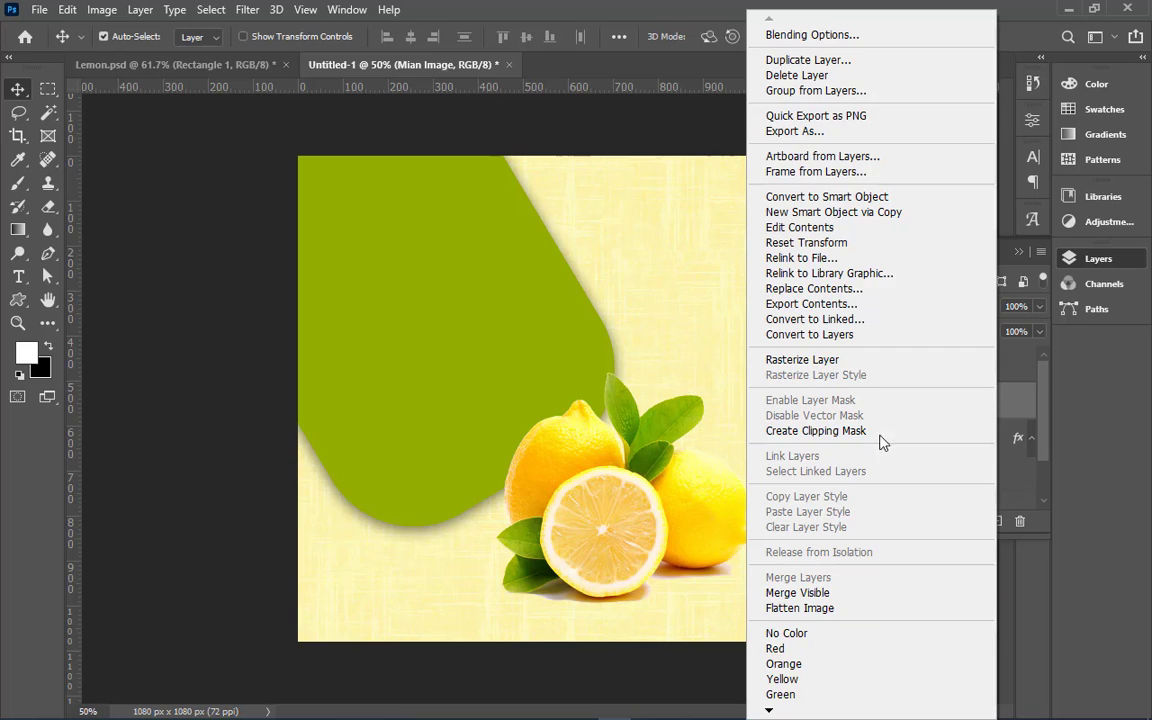
left_click(820, 345)
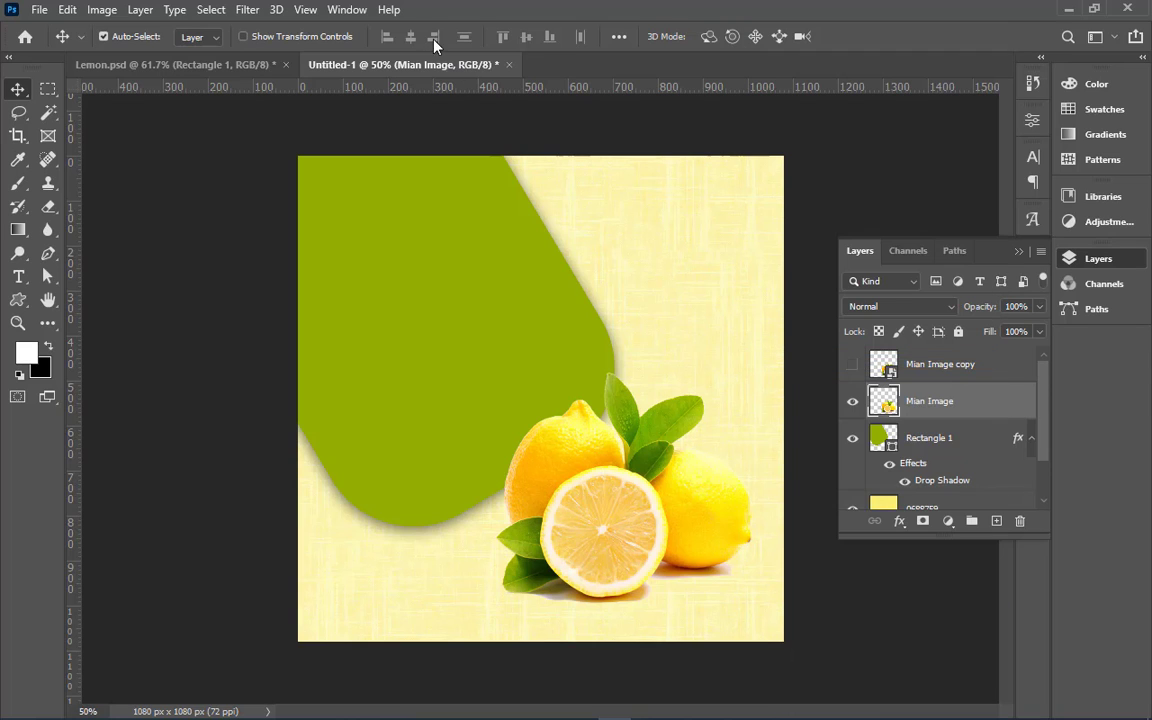
- Apply a Gaussian Blur with a 10-pixel radius to the Mian Image layer
left_click(247, 10)
mouse_move(282, 244)
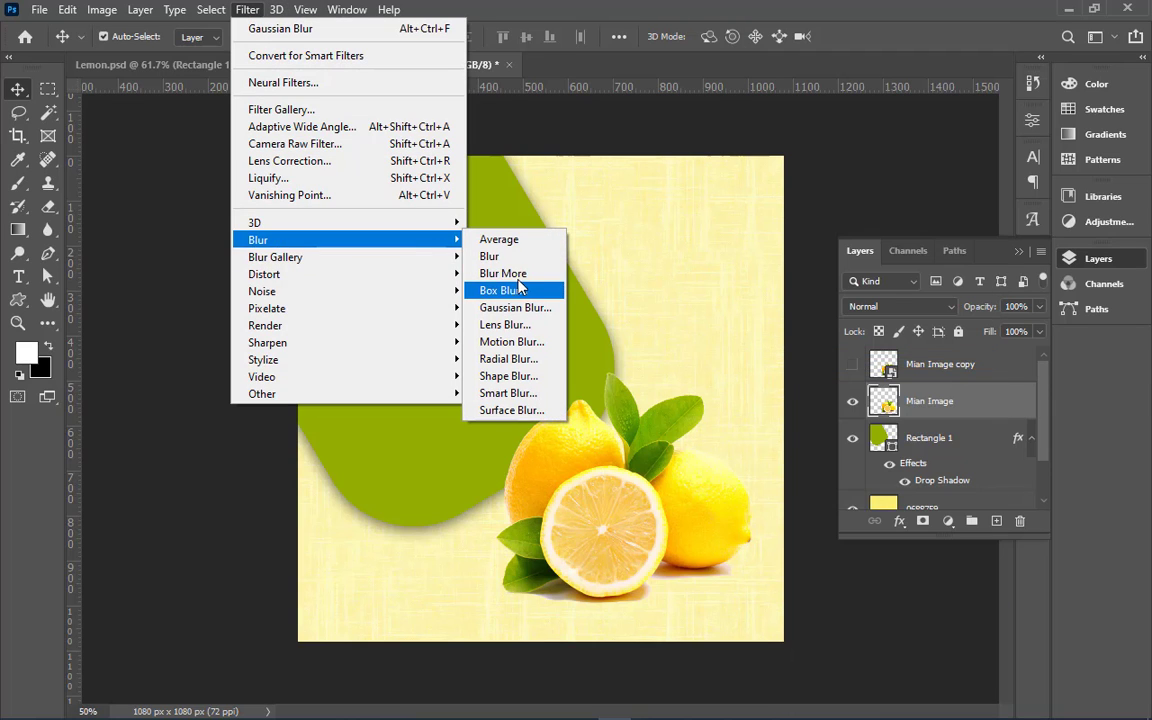
left_click(514, 307)
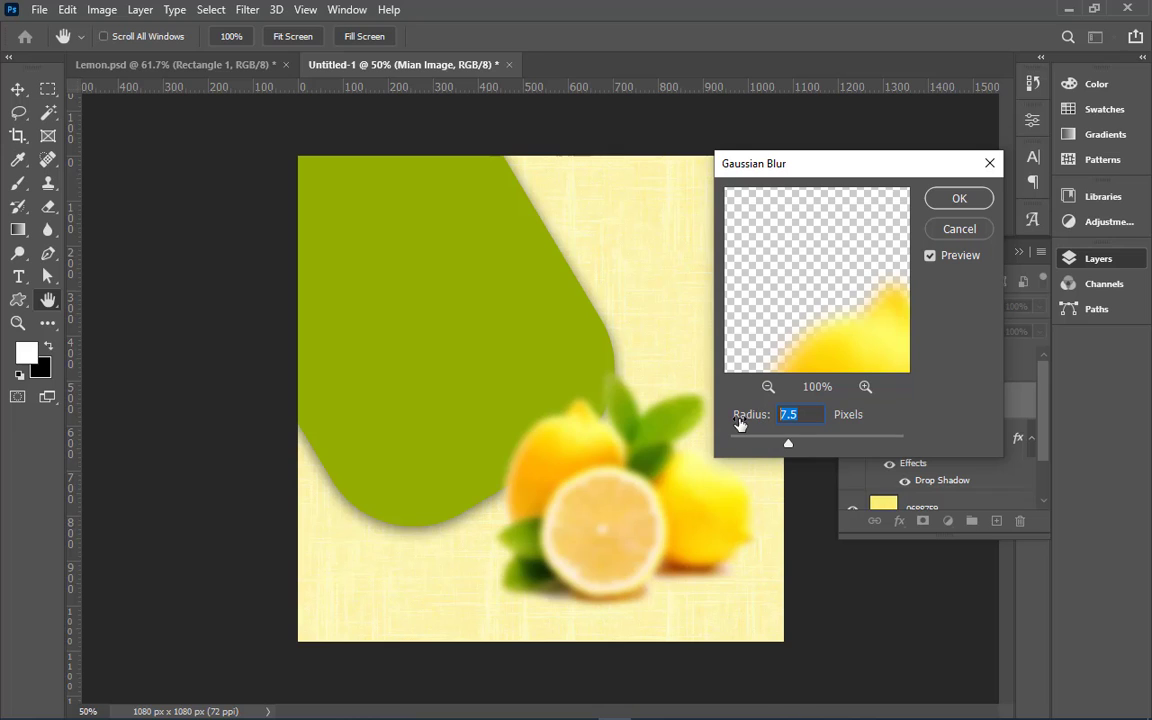
type("10")
key("Return")
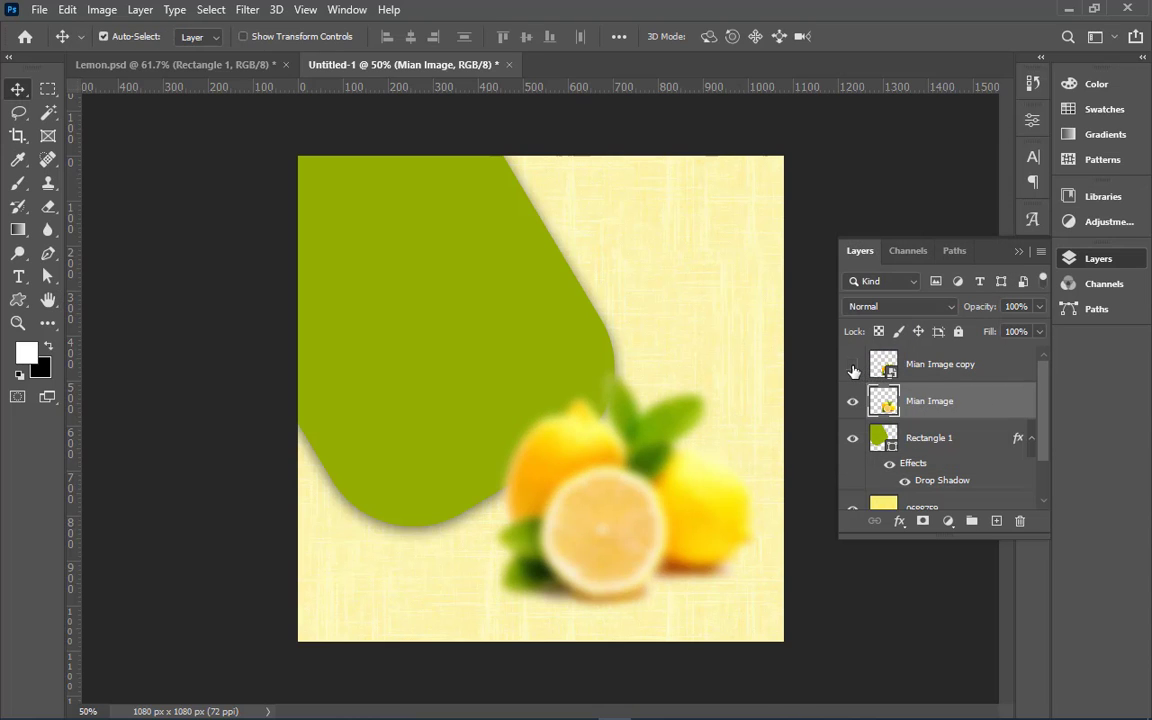
- Show the sharp Mian Image copy layer, and duplicate the blurred Mian Image layer twice to strengthen the glow
left_click(852, 366)
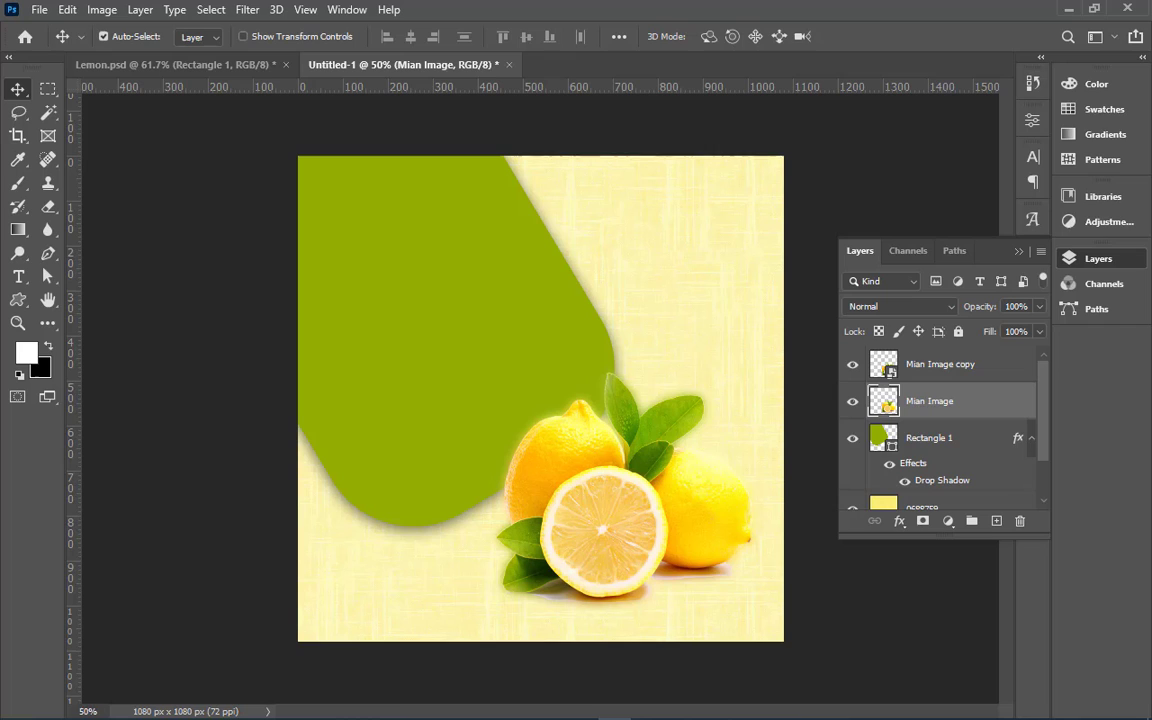
left_click(962, 368)
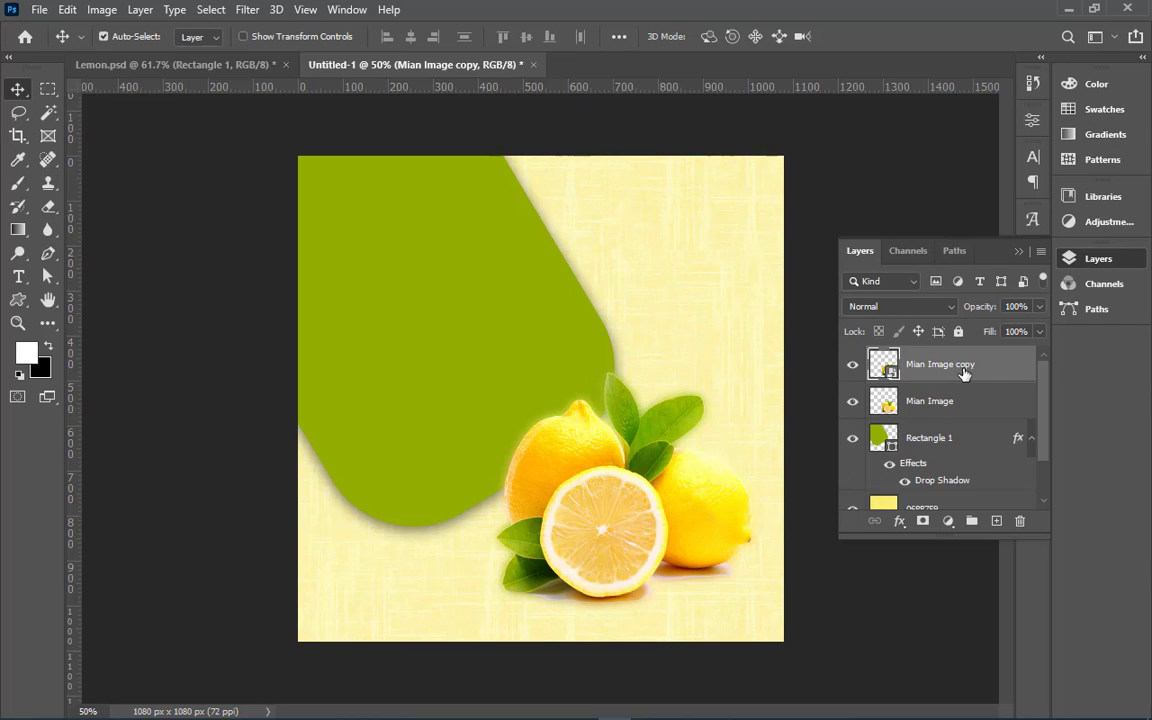
left_click(866, 408)
left_click(856, 409)
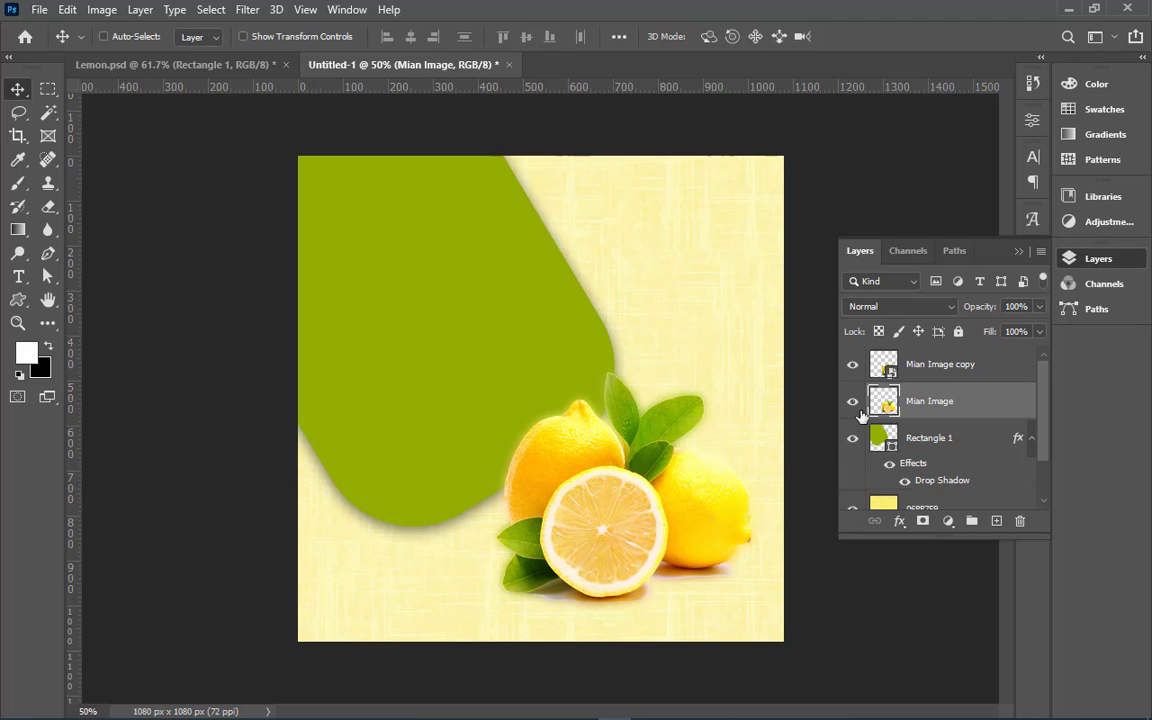
key("ctrl+j")
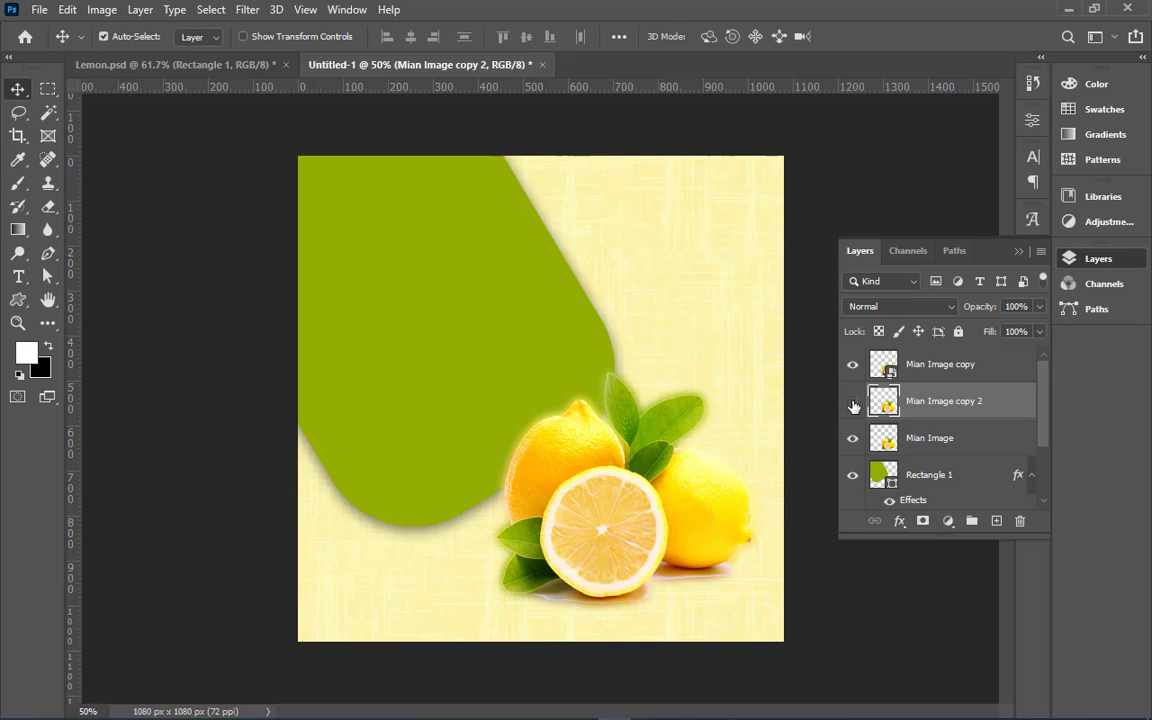
key("ctrl+j")
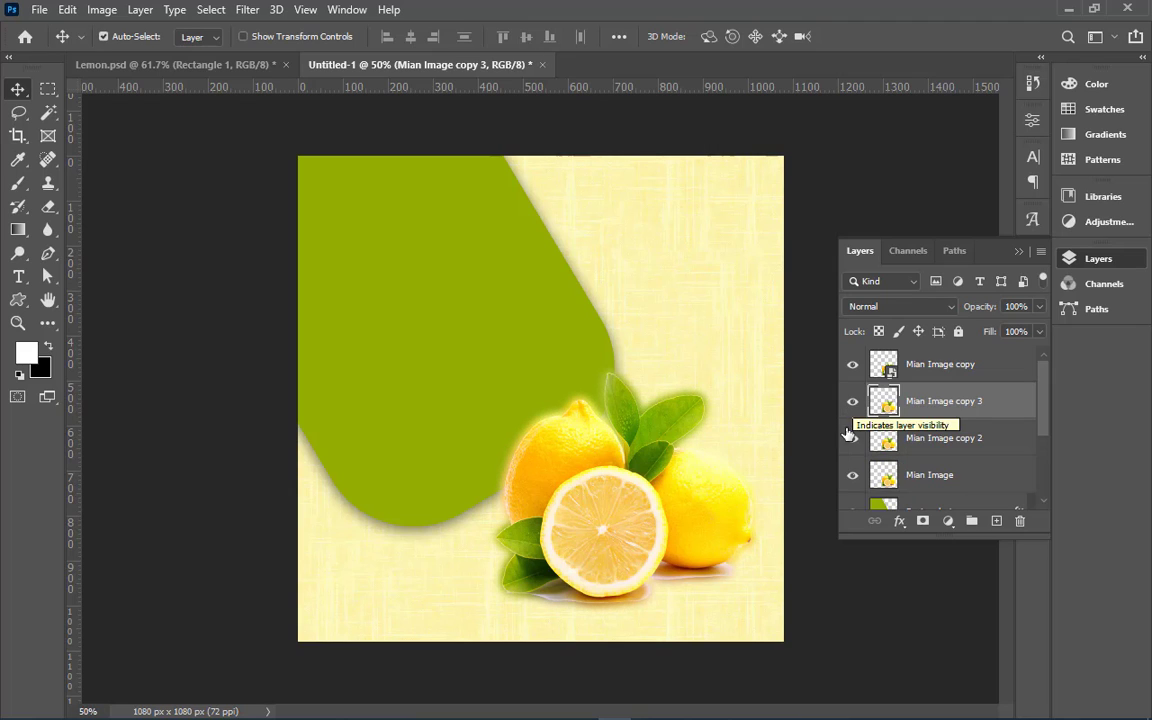
- Transform Mian Image copy 3 to about 77% scale and about -135° rotation, partly cropped by the canvas's upper-right corner
key("ctrl+t")
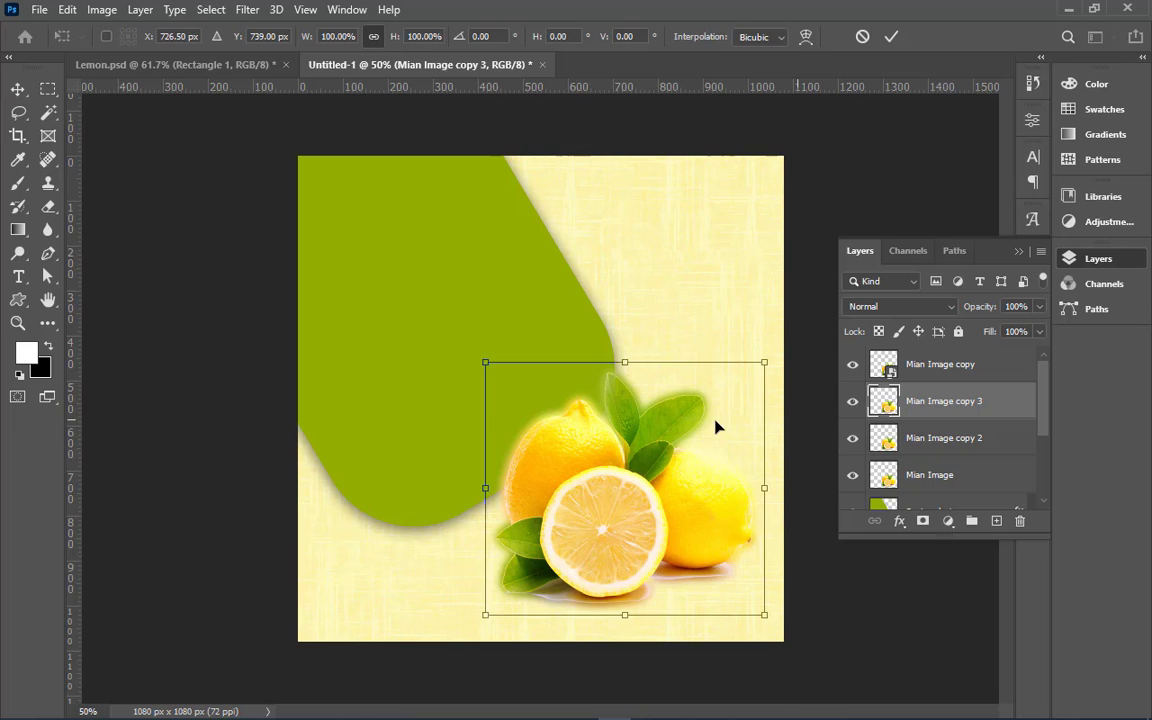
left_click_drag(650, 442, 742, 248)
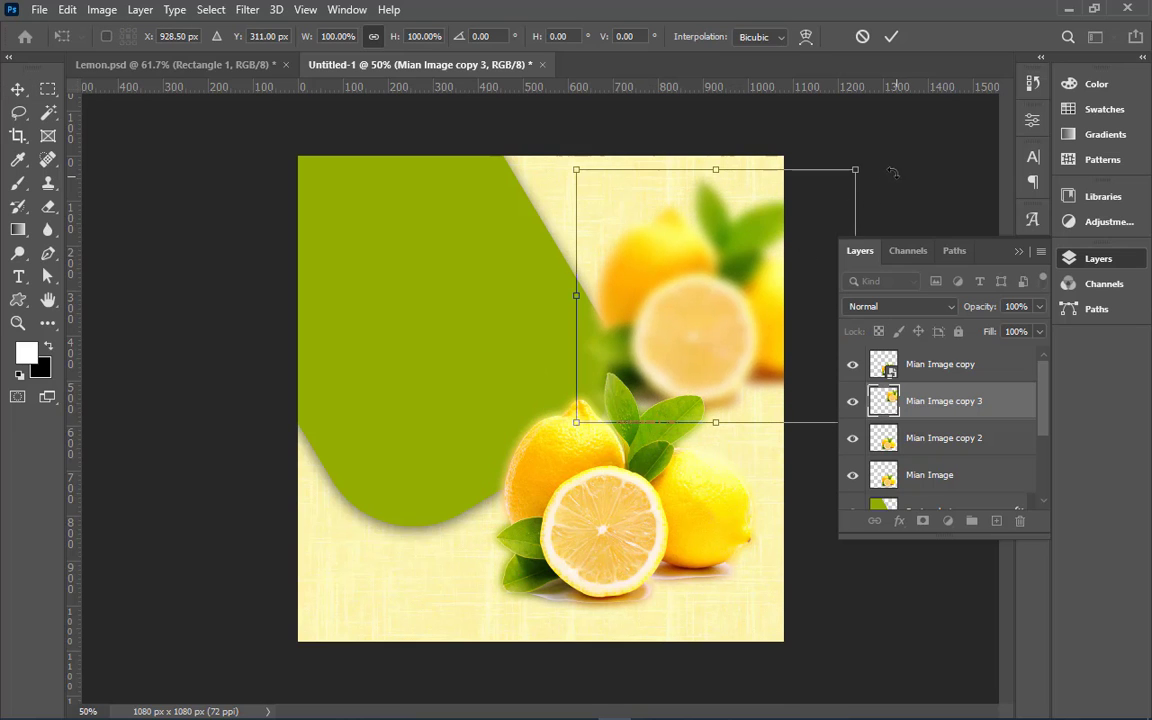
left_click_drag(893, 172, 602, 185)
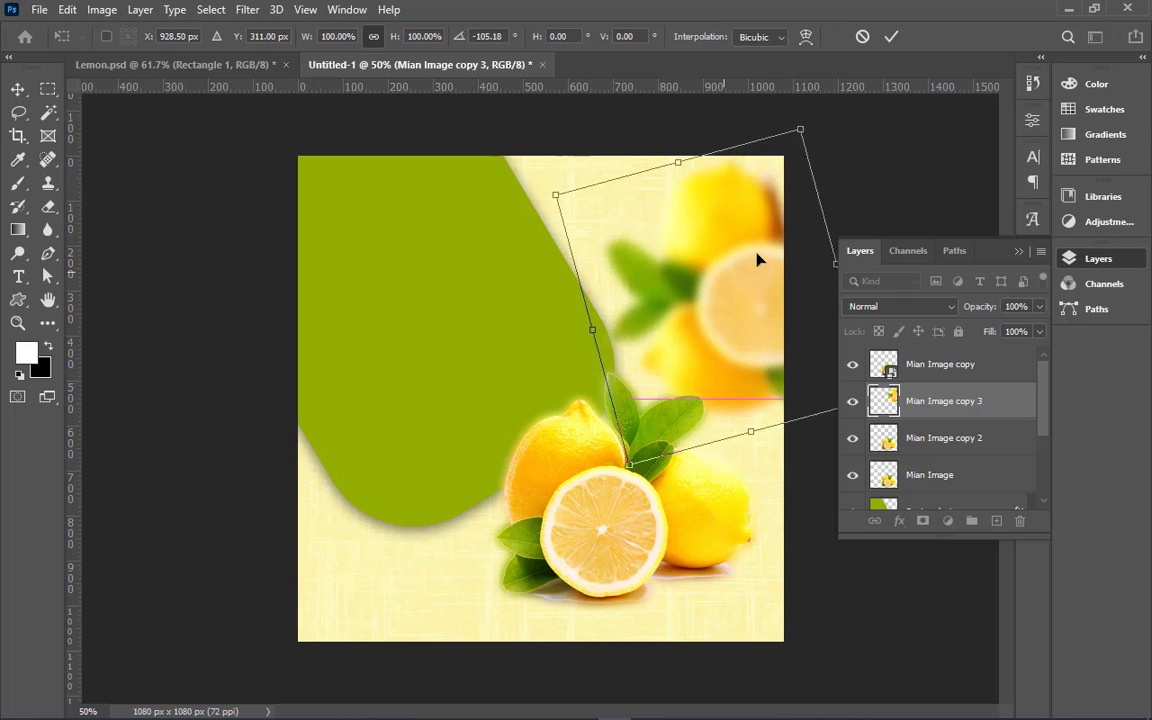
left_click_drag(757, 260, 823, 226)
left_click_drag(905, 180, 800, 130)
left_click_drag(766, 239, 808, 166)
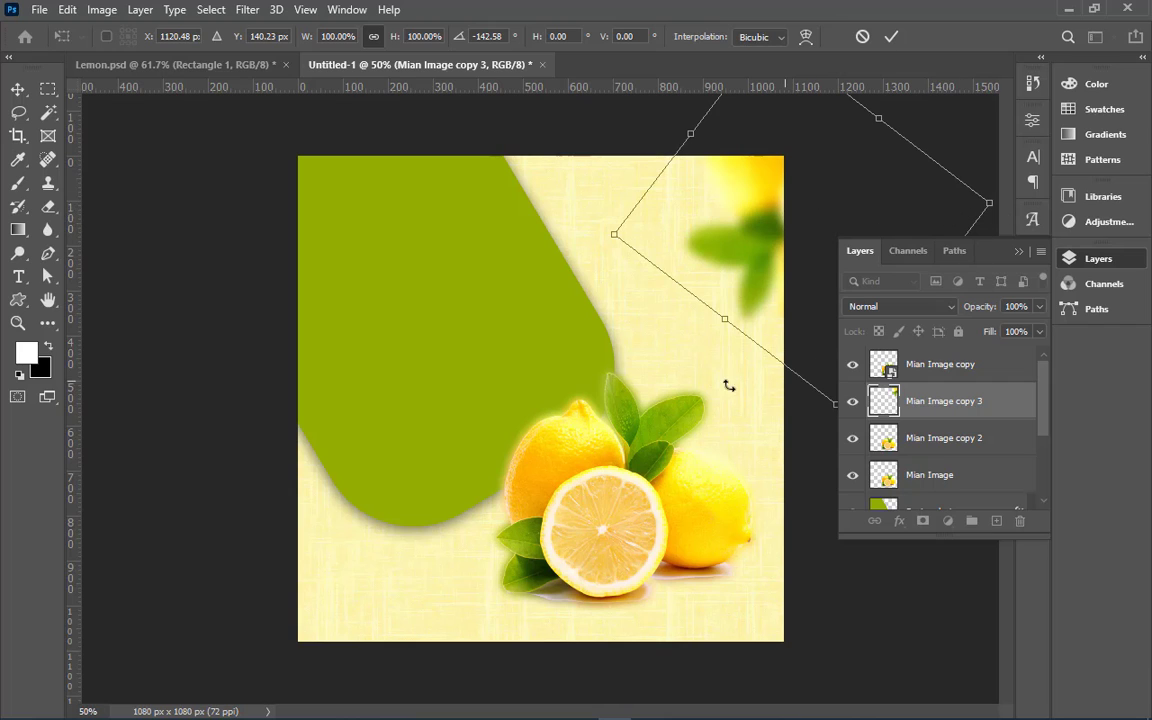
left_click_drag(602, 248, 589, 191)
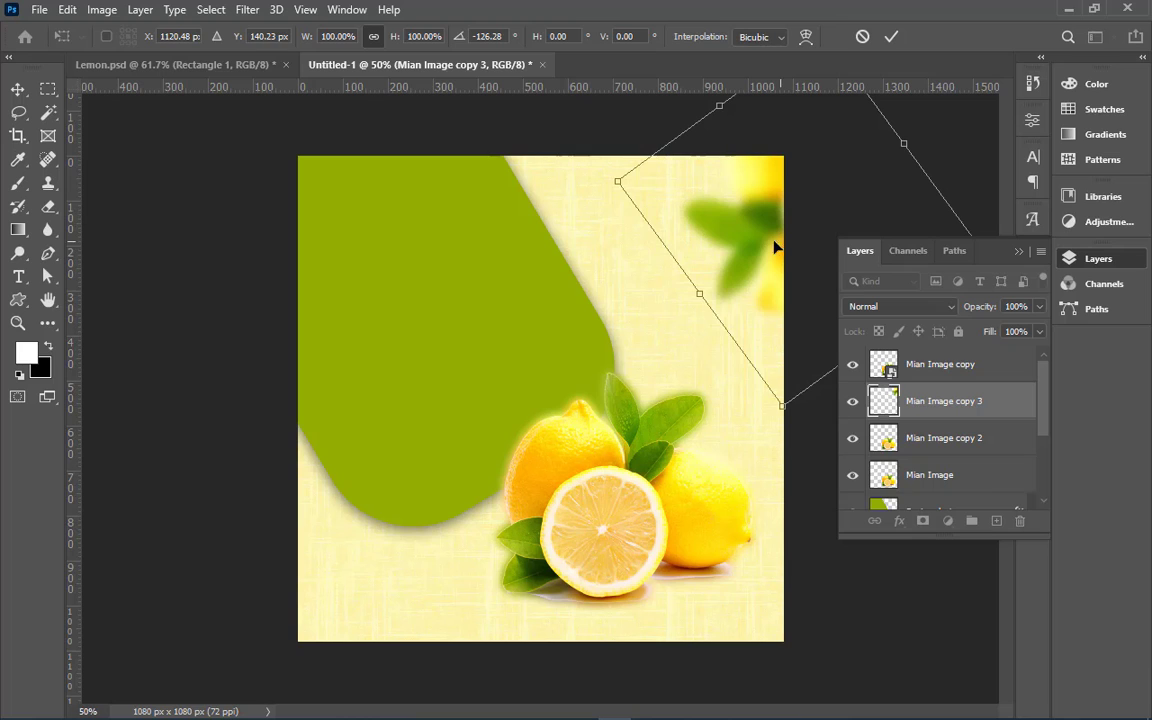
left_click_drag(777, 247, 773, 256)
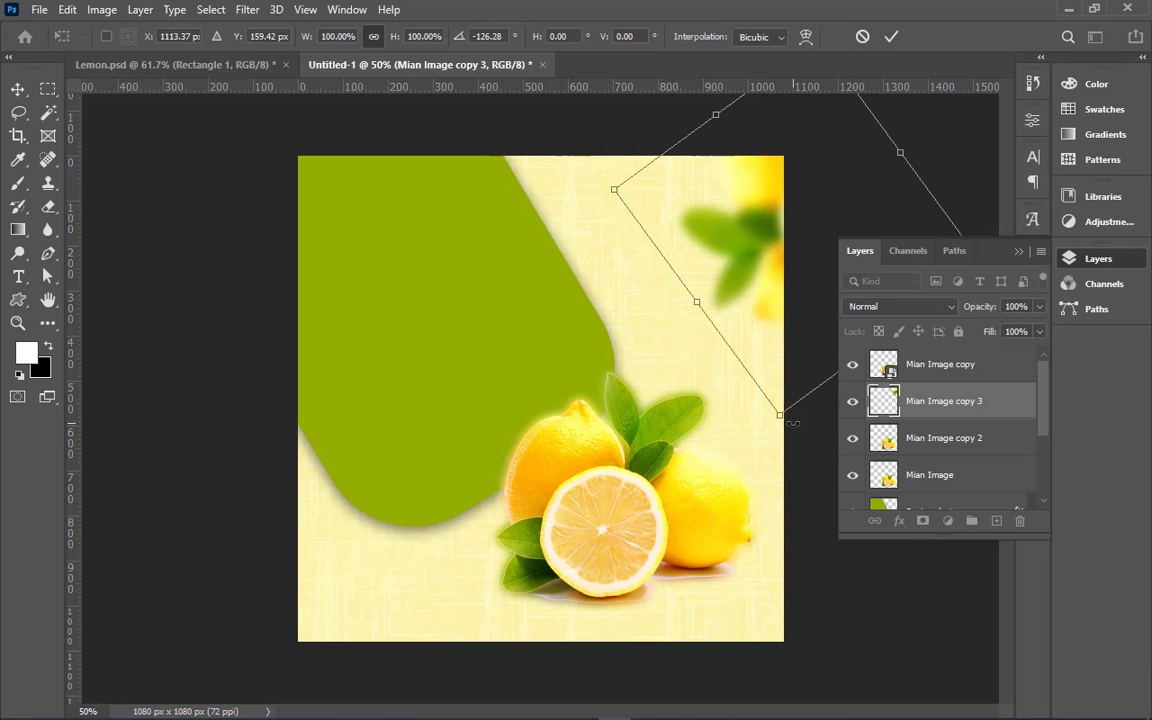
left_click_drag(792, 423, 786, 372)
mouse_move(775, 198)
left_mouse_down()
mouse_move(766, 214)
mouse_move(772, 203)
left_mouse_up()
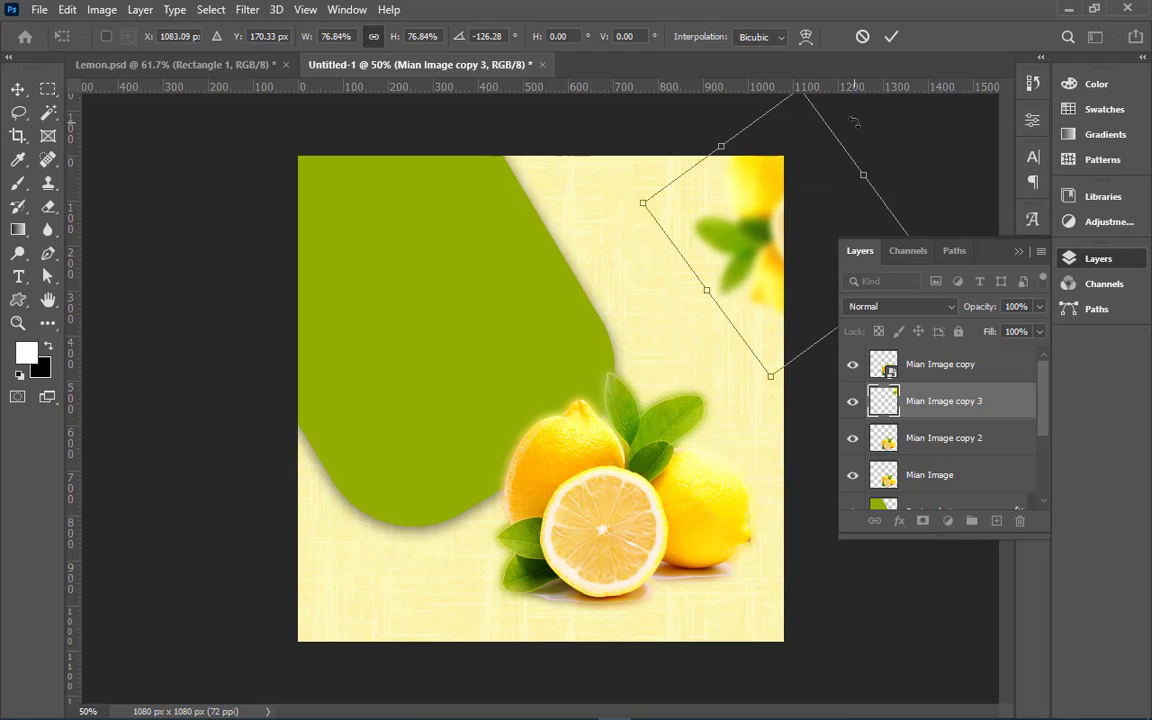
left_click_drag(853, 121, 836, 108)
left_click(892, 36)
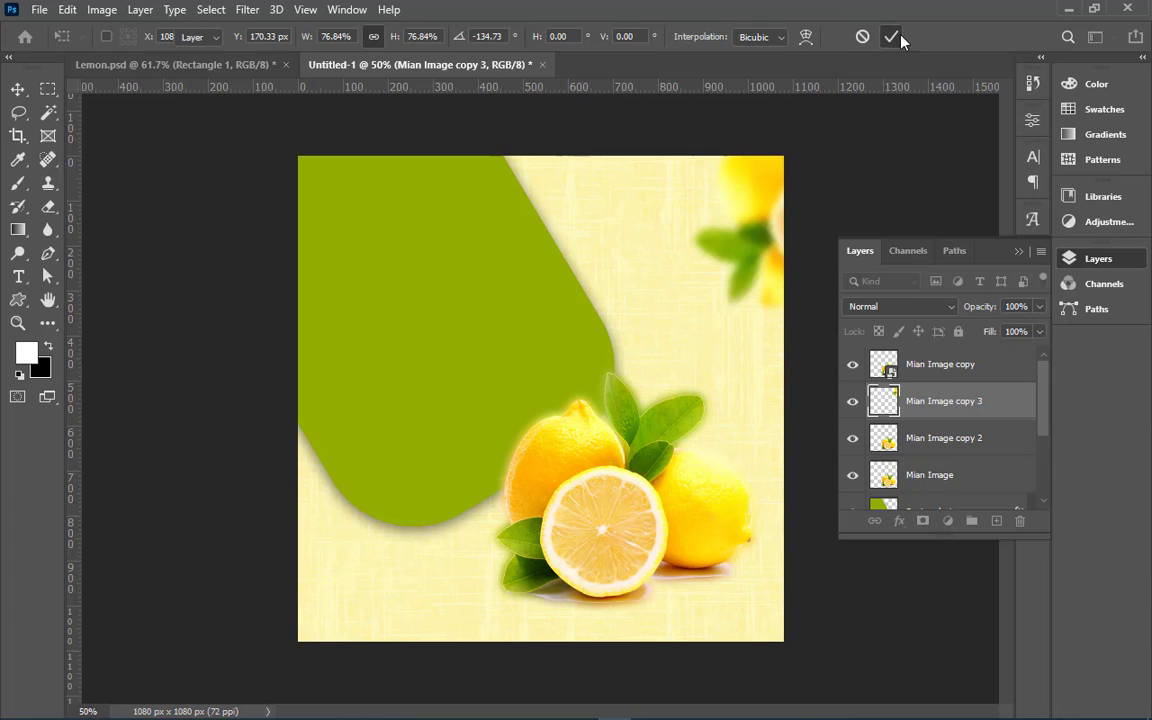
- Toggle the visibility of Mian Image copy 3 and copy 2 to check each one's content, and select Mian Image copy 2
left_click(852, 401)
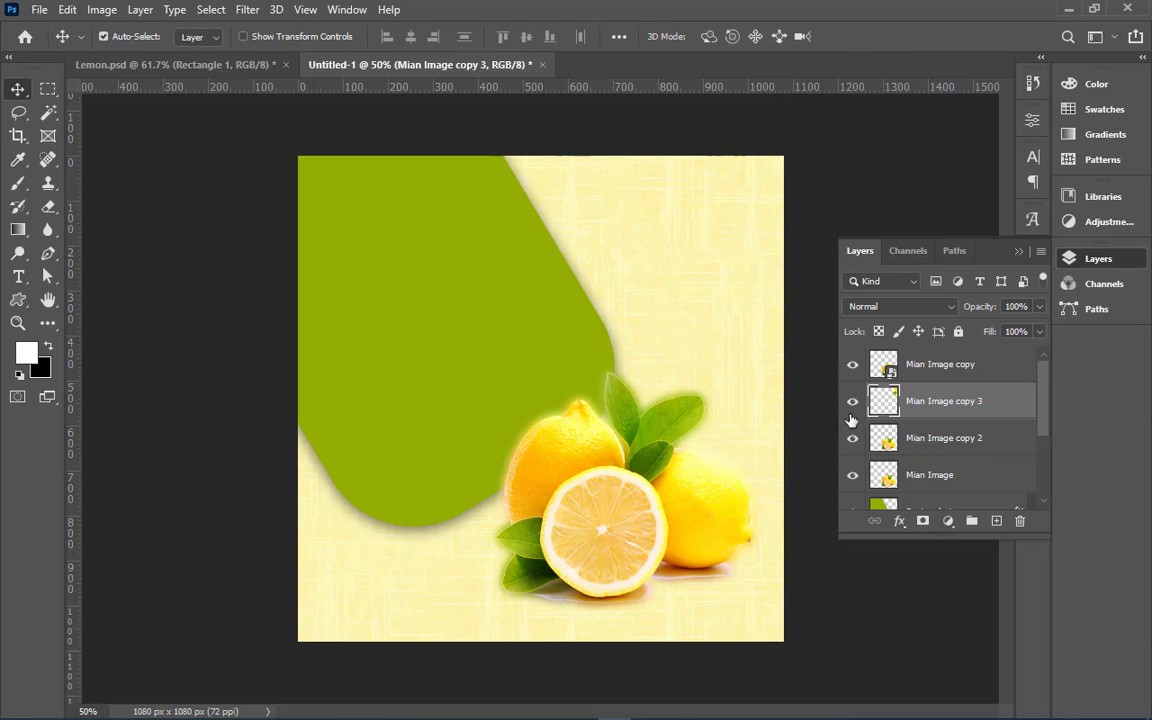
left_click(852, 401)
left_click(852, 441)
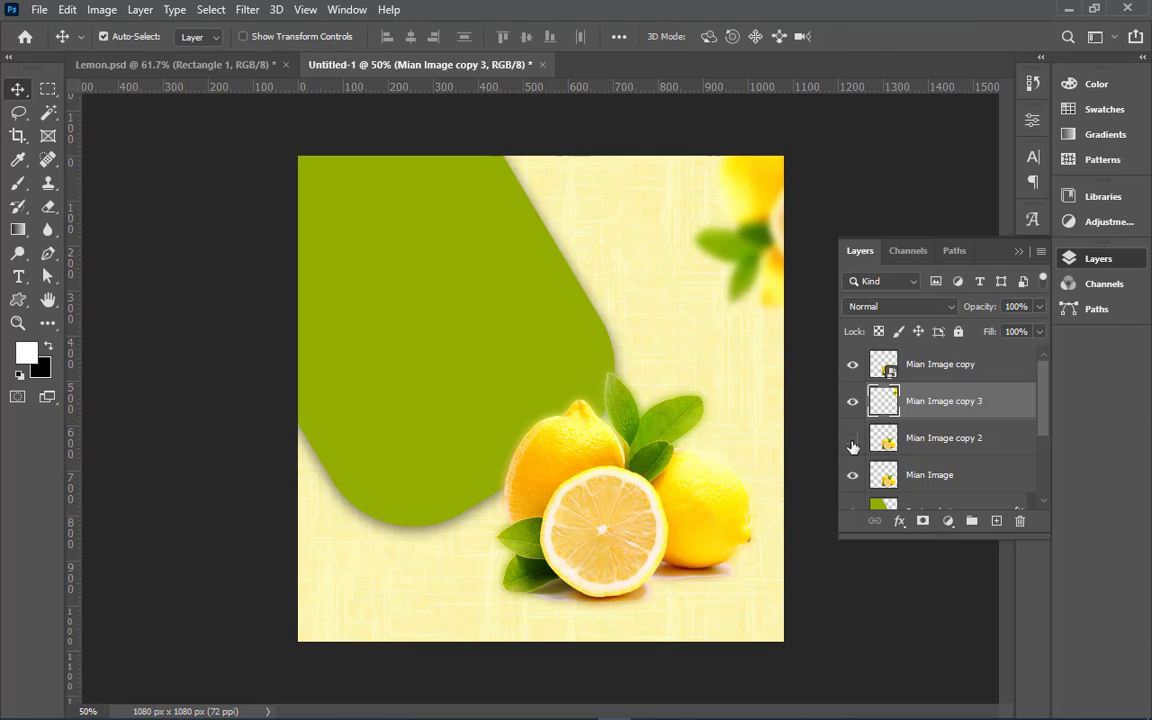
left_click(852, 441)
left_click(875, 441)
left_click(852, 442)
left_click(852, 442)
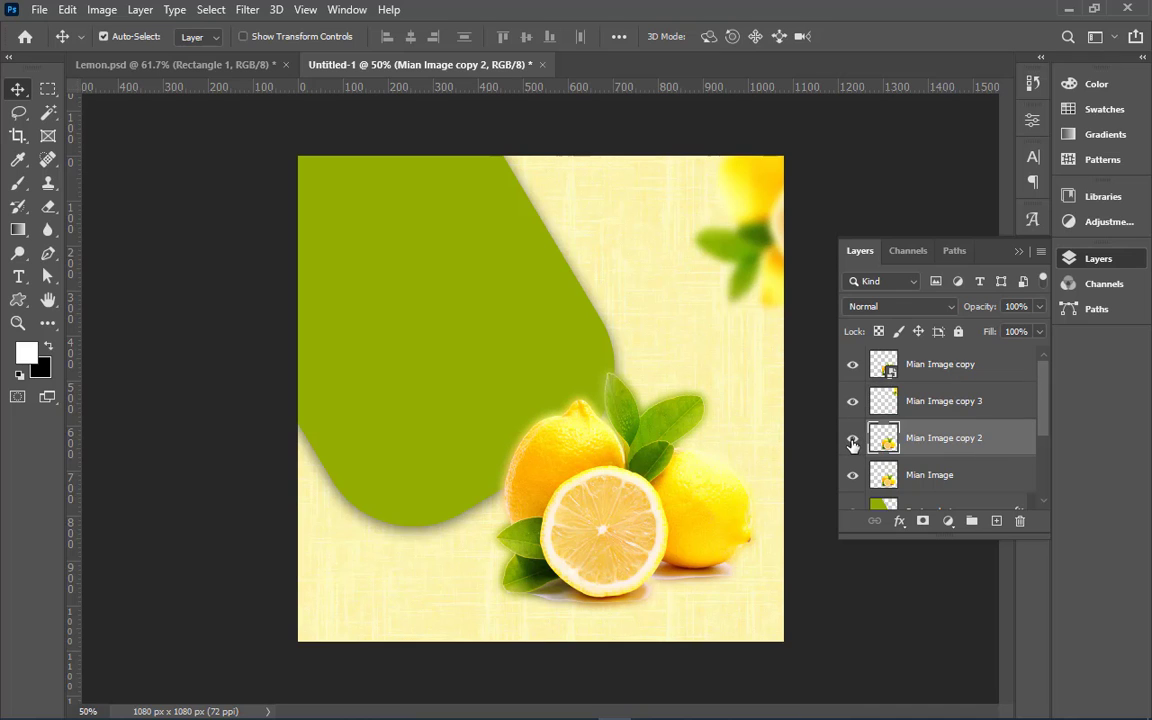
- Move Mian Image copy 2 to the canvas's lower-left corner and rotate it about -34°, so only one blurred lemon shows
key("ctrl+t")
left_click_drag(689, 476, 425, 541)
left_click_drag(482, 392, 484, 583)
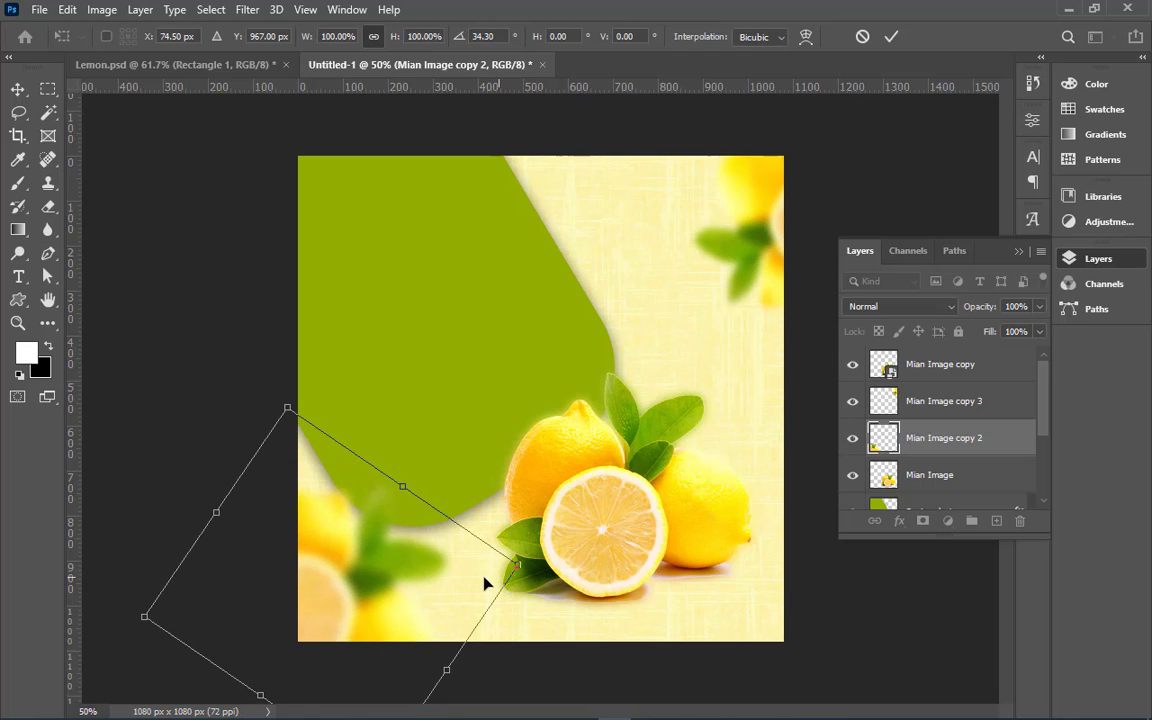
left_click_drag(579, 554, 248, 432)
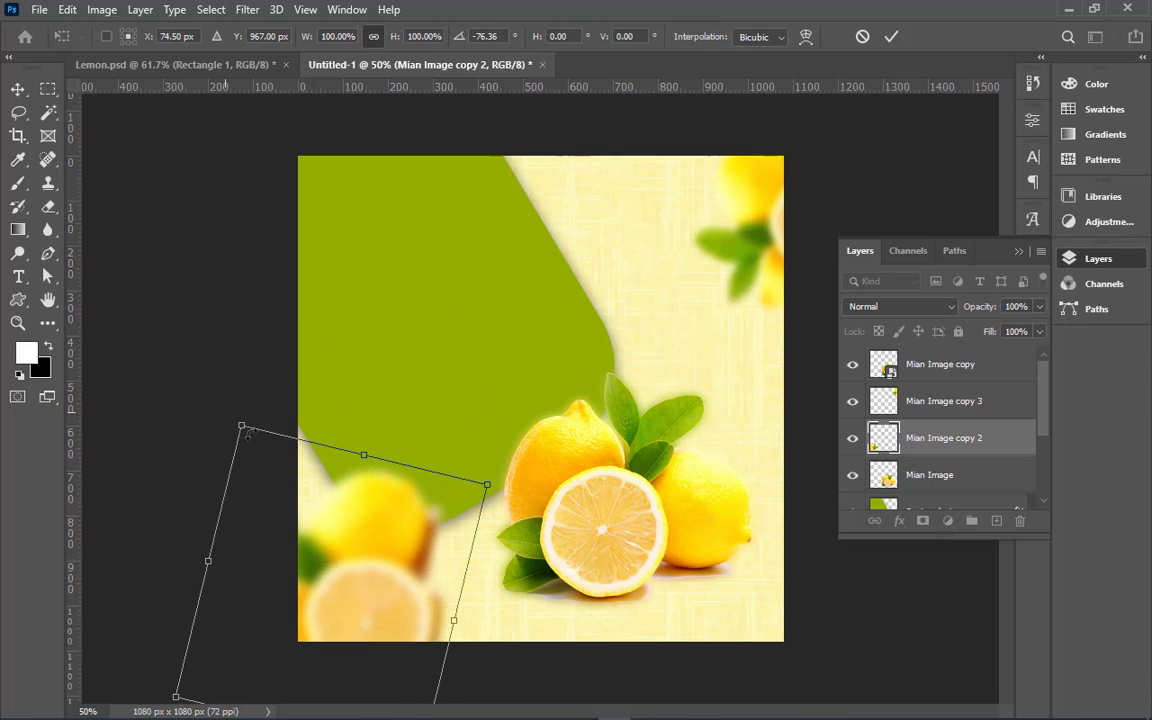
left_click_drag(362, 600, 437, 641)
left_click_drag(350, 609, 309, 597)
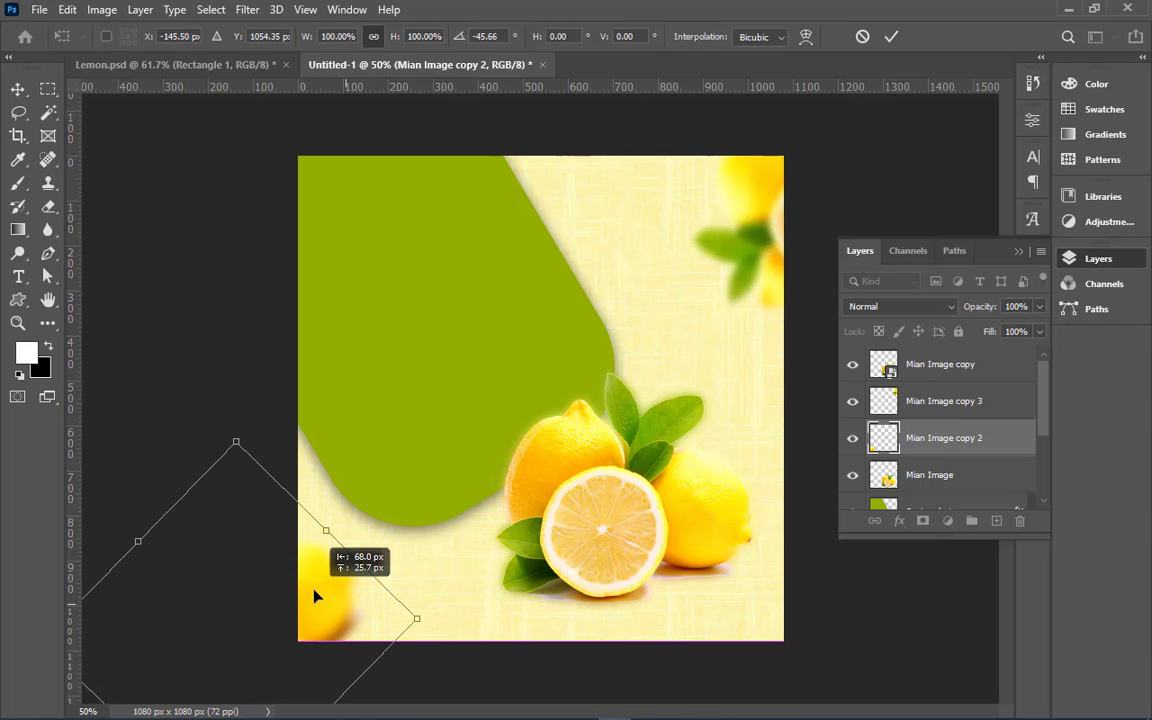
left_click_drag(442, 591, 458, 620)
left_click_drag(315, 585, 314, 588)
left_click_drag(452, 647, 454, 658)
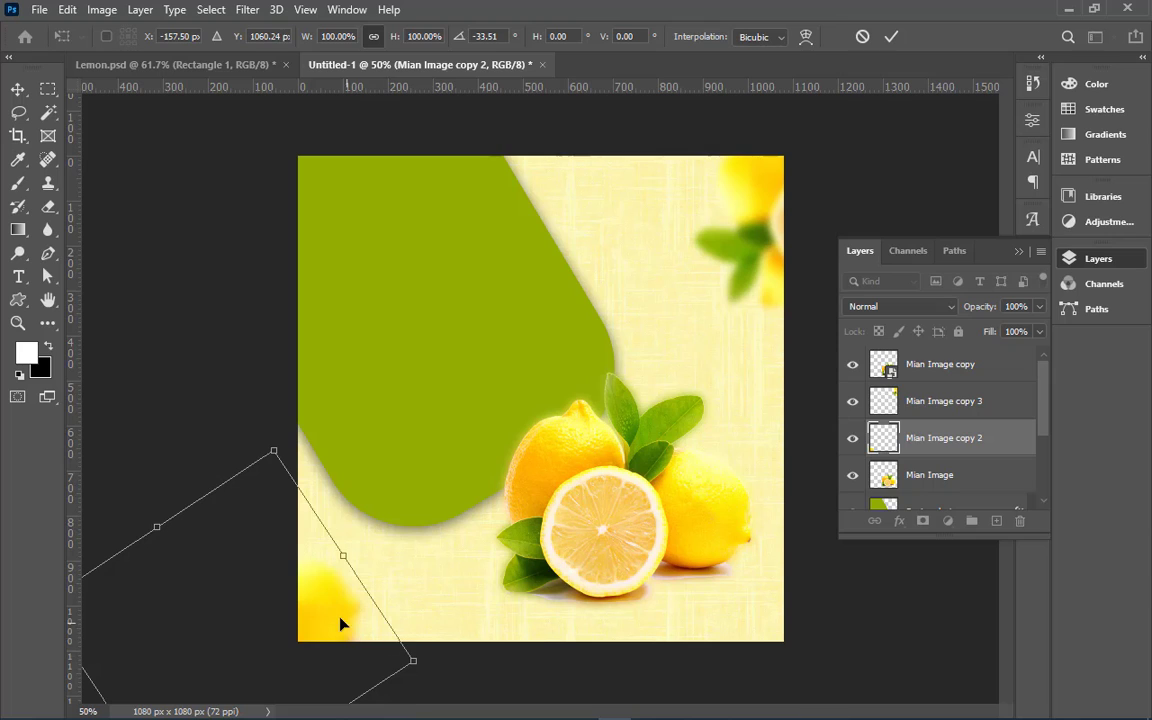
left_click_drag(337, 617, 330, 614)
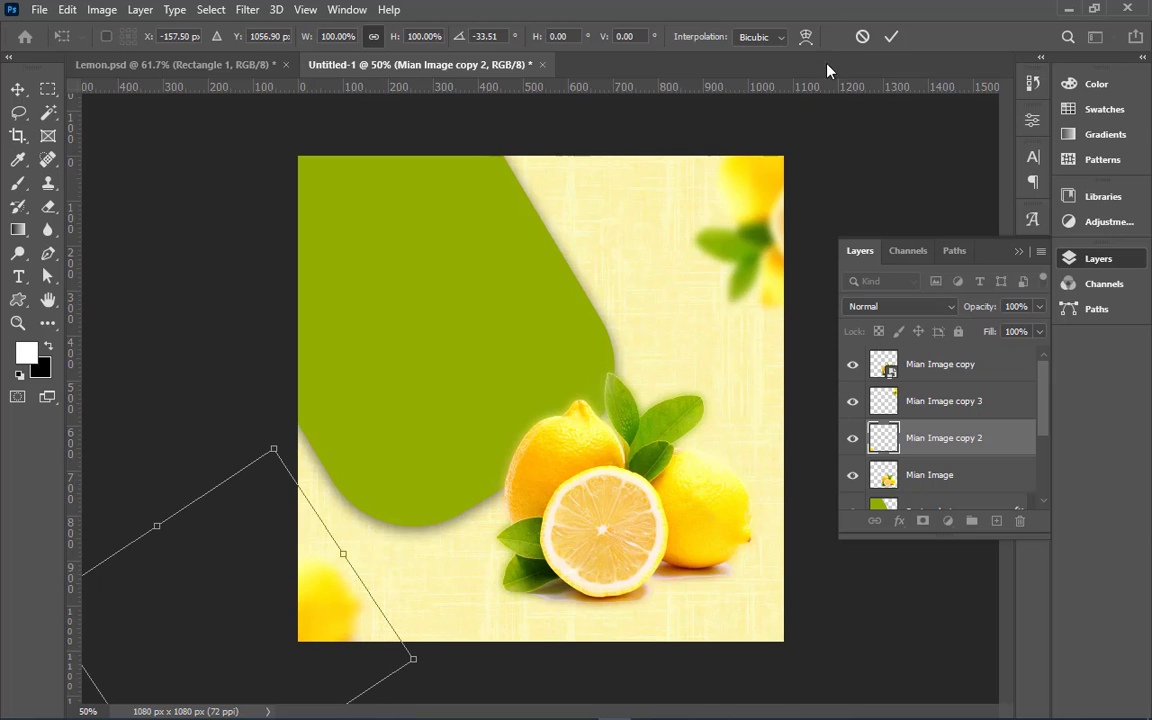
left_click(891, 36)
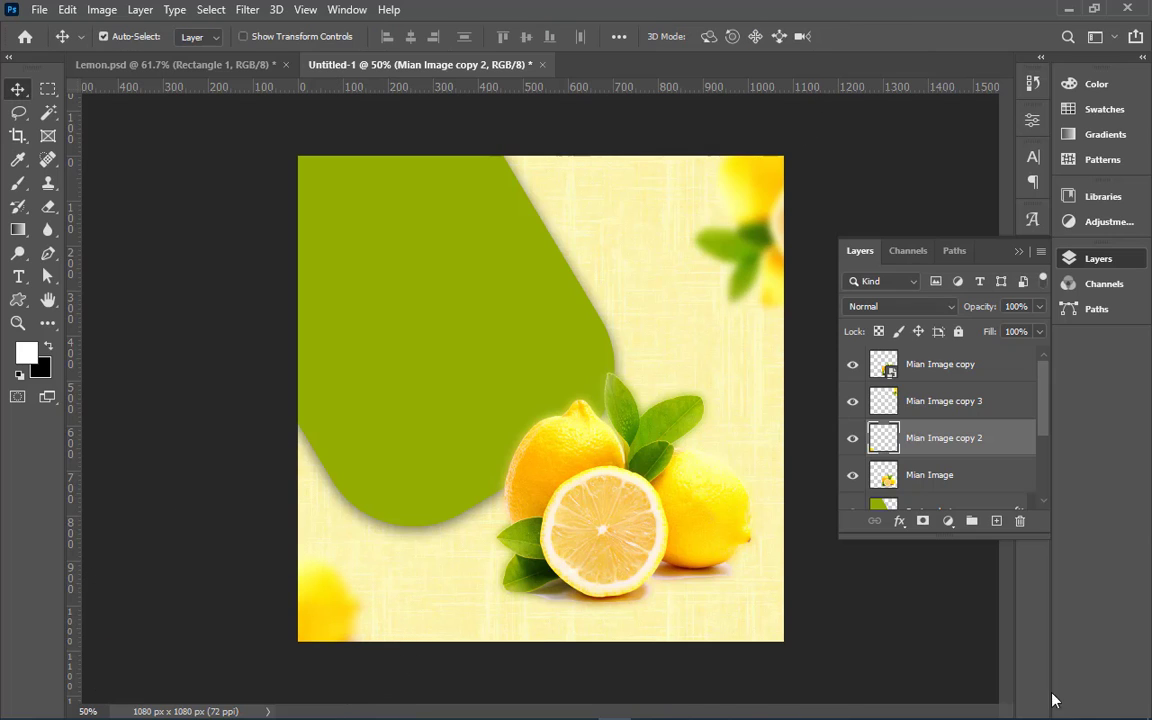
- Switch to Lemon.psd and examine the 5$/kg text and Tabbed Button 1 layers
left_click(918, 405)
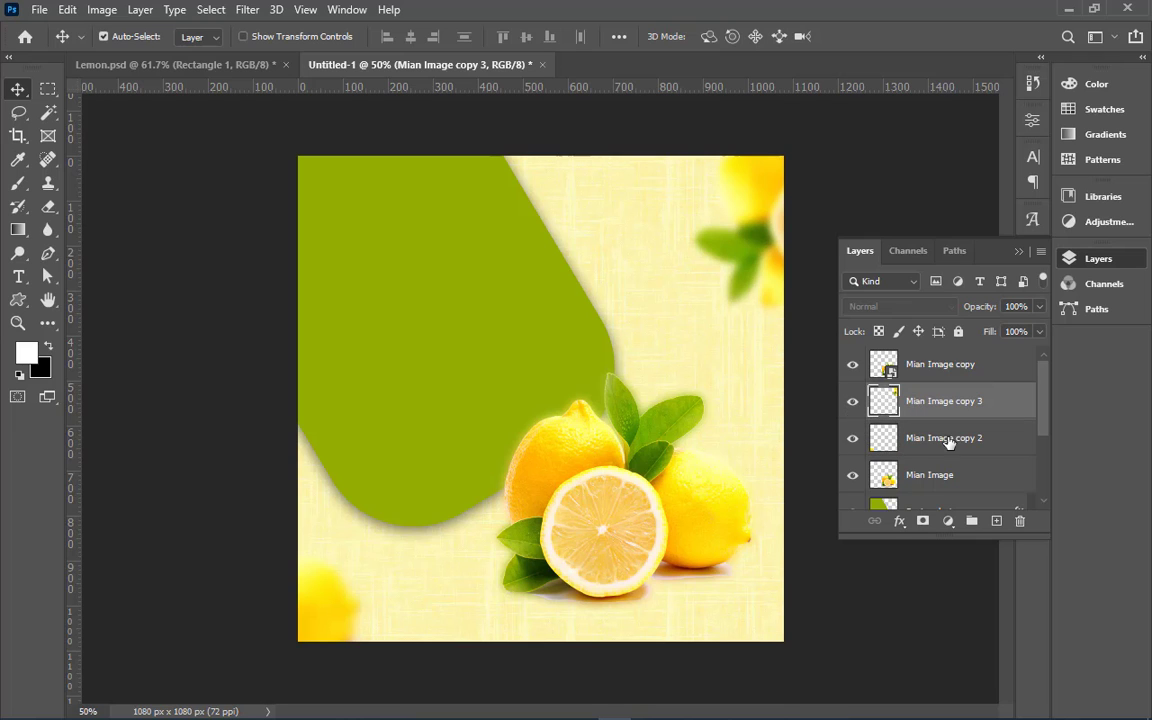
left_click(133, 62)
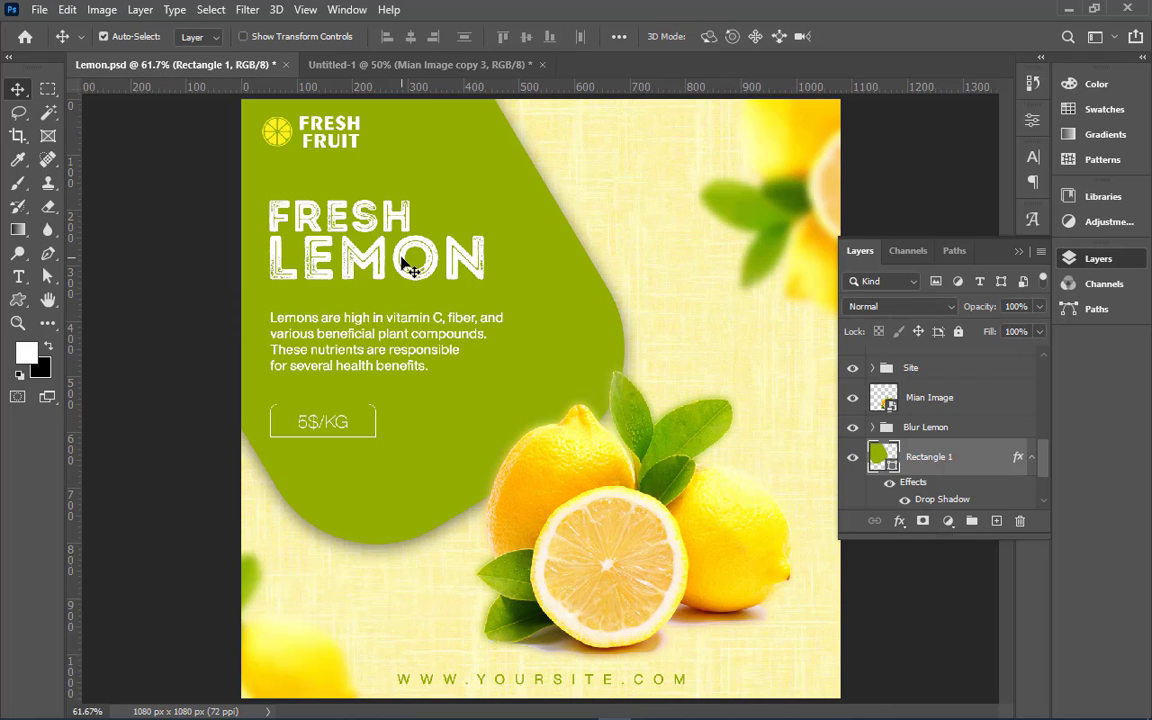
scroll(930, 420, "up", 6)
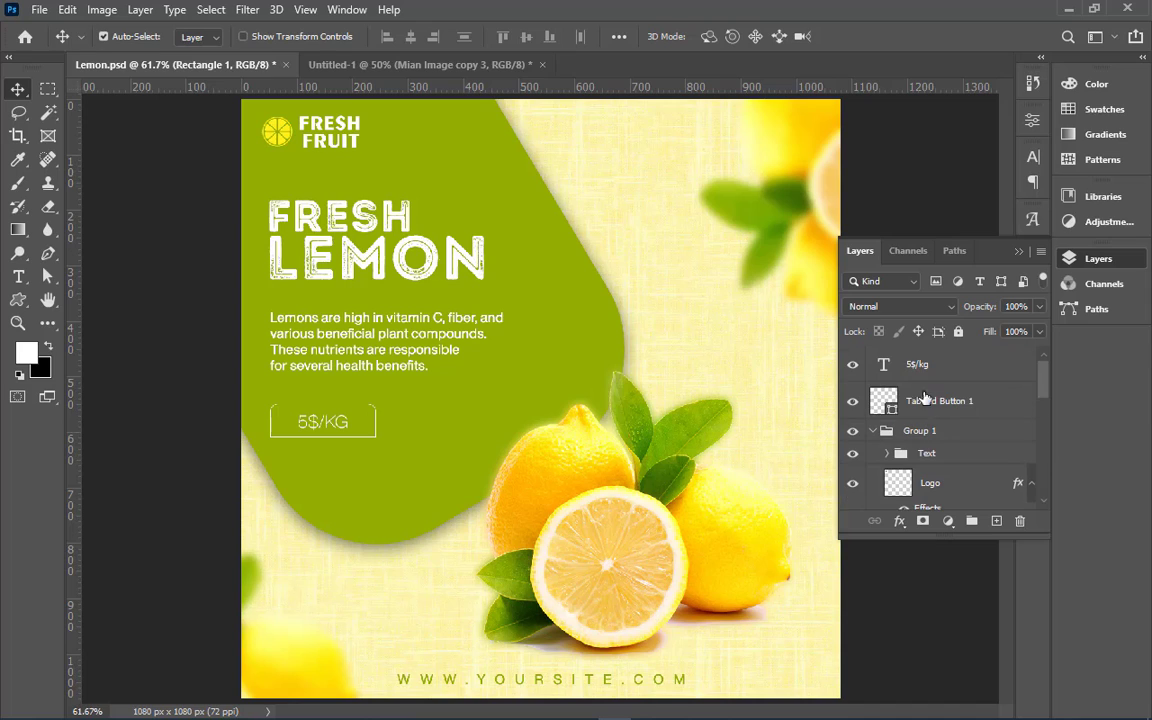
left_click(918, 376)
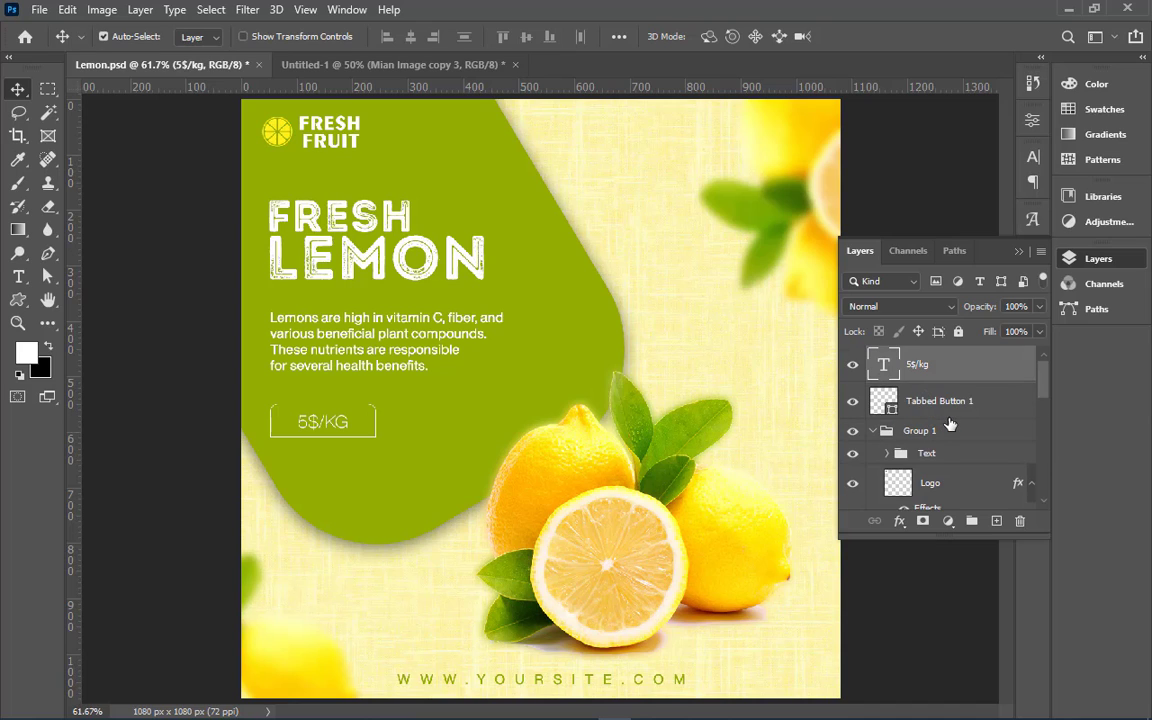
left_click(942, 404)
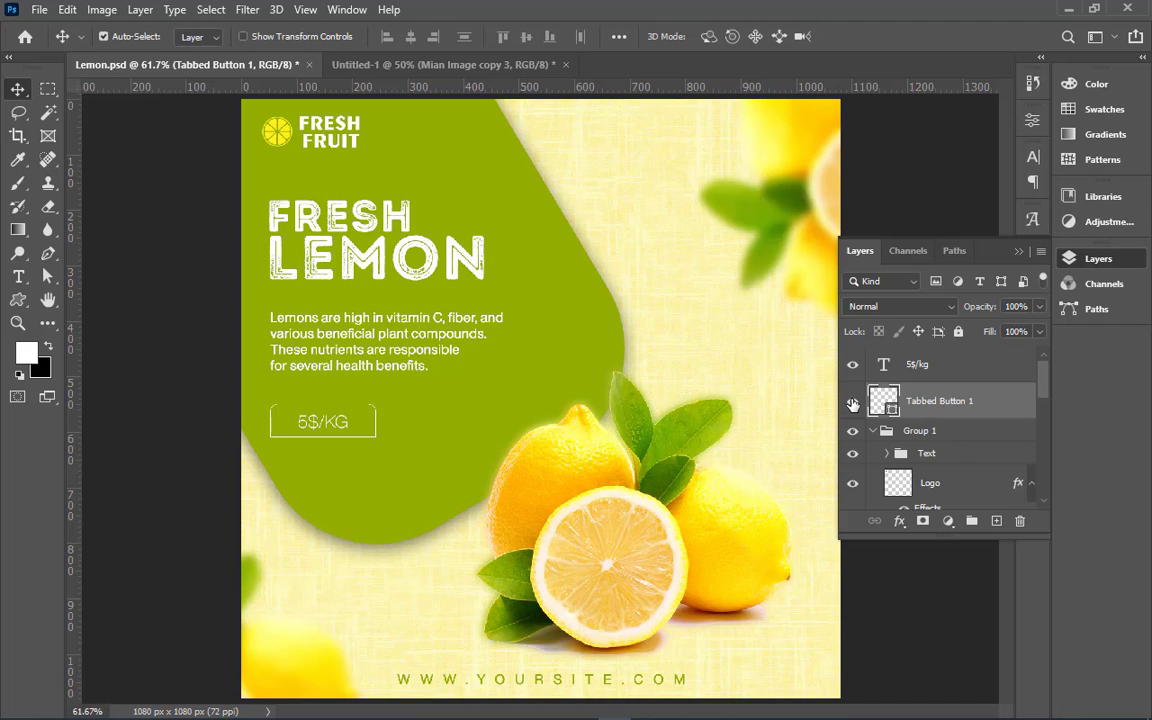
left_click(853, 403)
left_click(853, 403)
left_click(970, 379)
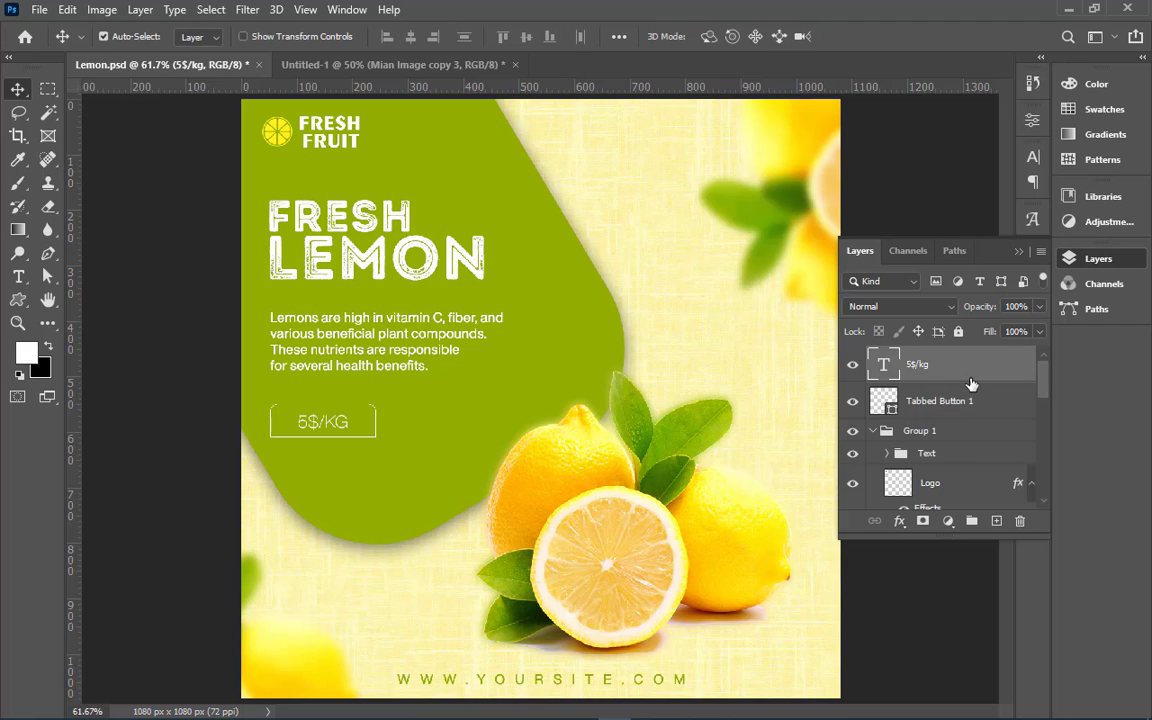
- Collapse Group 1, check its content, and rename the group as Logo
left_click(958, 434)
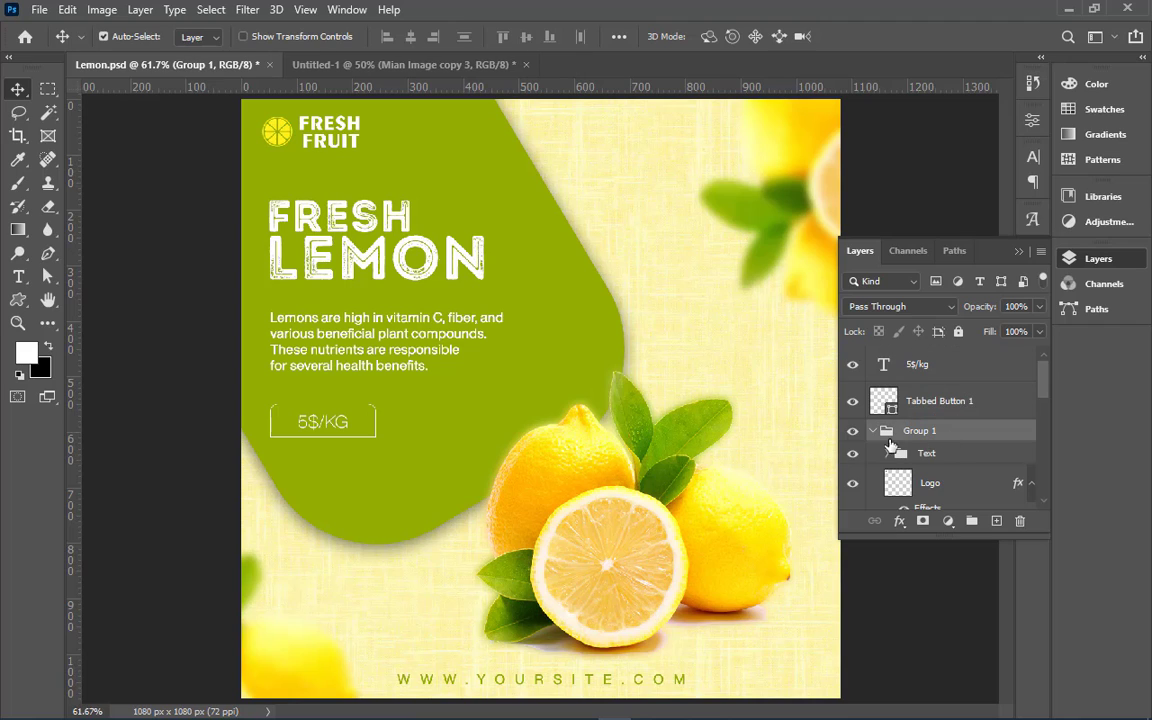
left_click(874, 431)
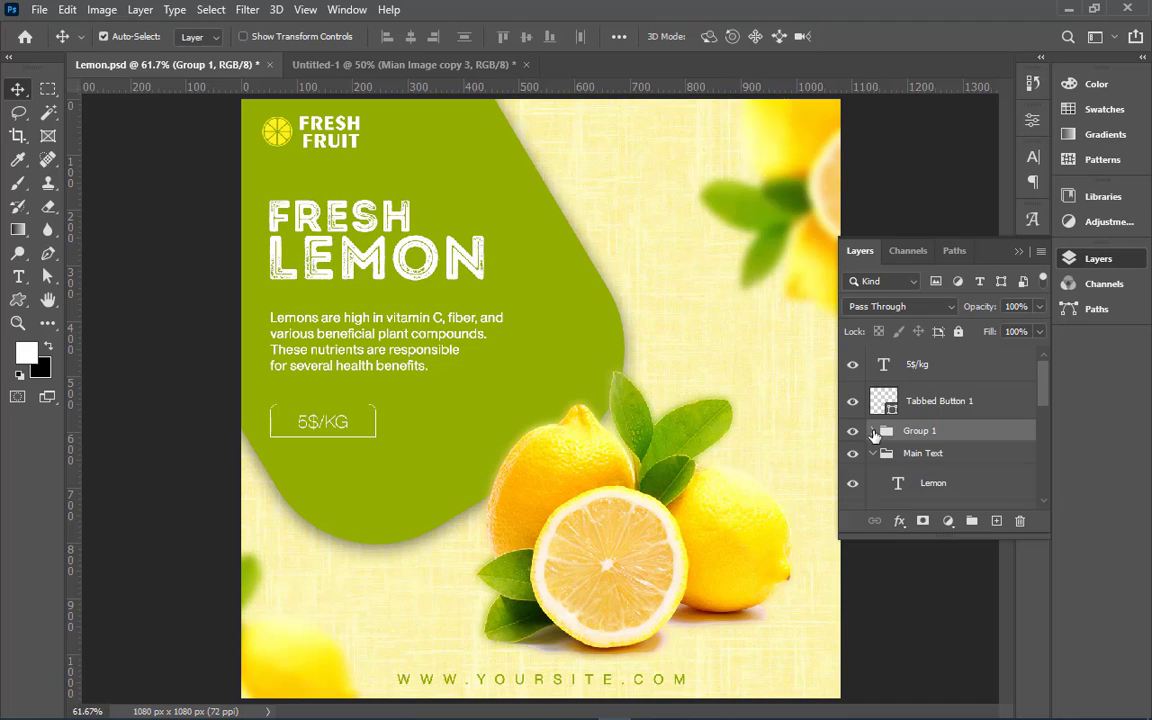
left_click(852, 431)
left_click(852, 431)
double_click(918, 431)
type("Logo")
key("Return")
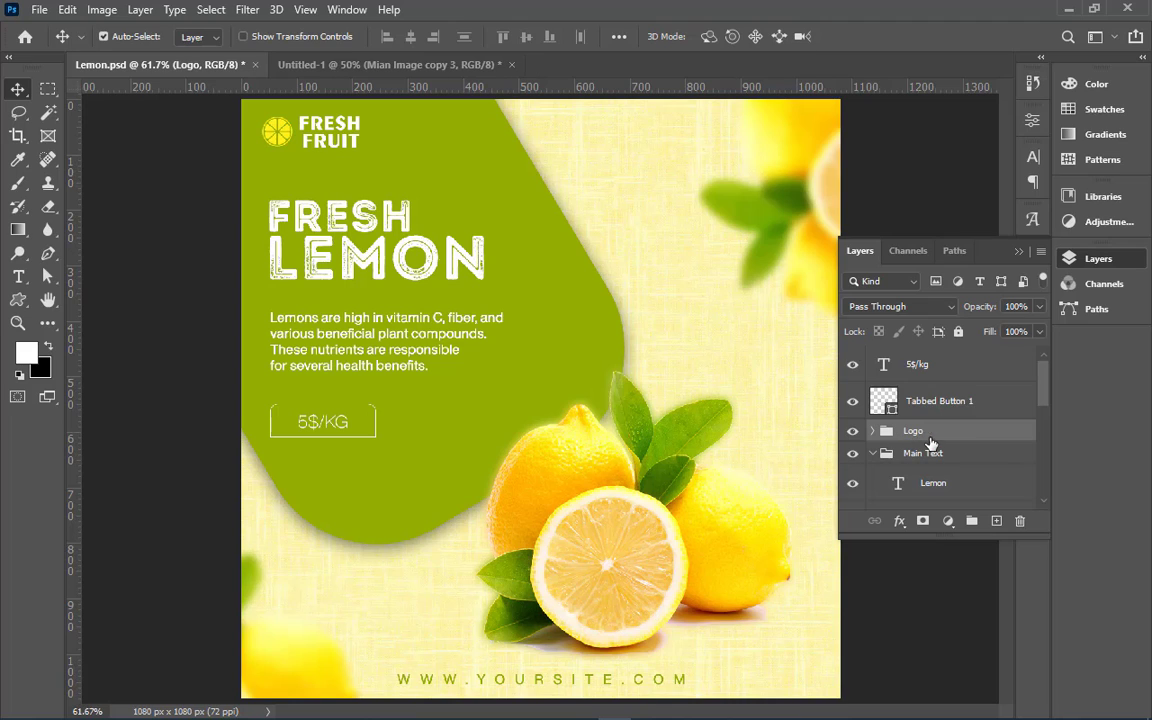
- Collapse the Main Text group and copy it into Untitled-1, placing the FRESH LEMON headline on the upper green shape
left_click(893, 457)
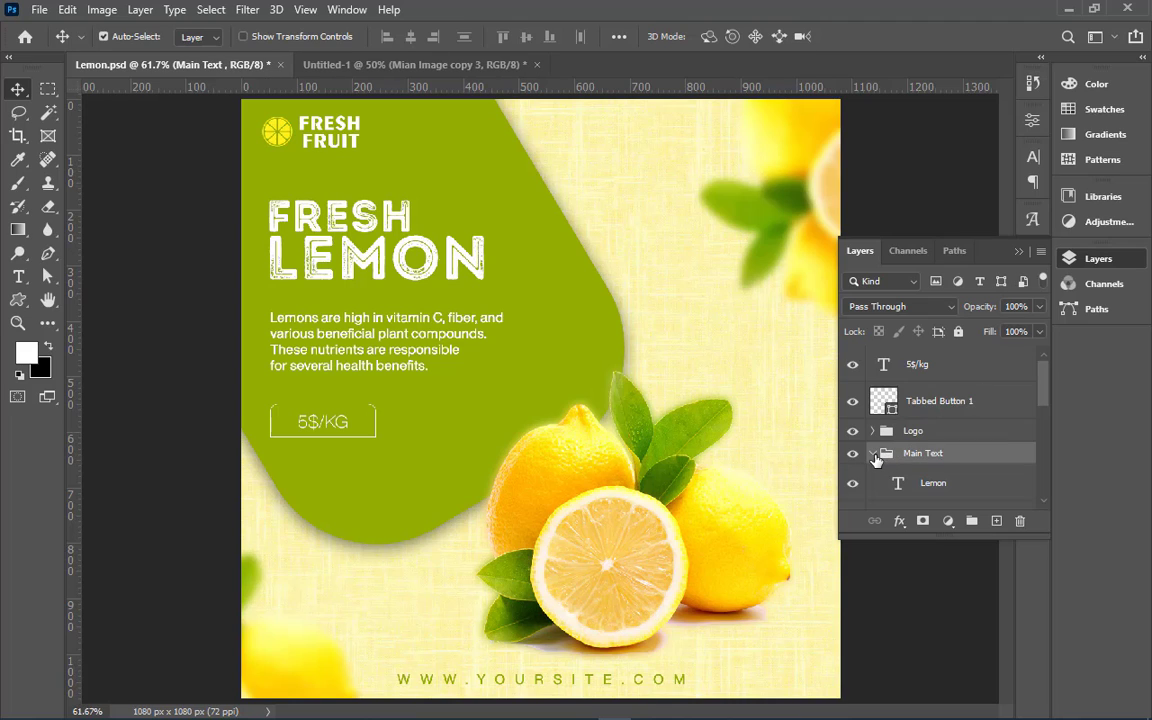
left_click(873, 455)
left_click(852, 455)
left_click(852, 455)
left_click_drag(918, 457, 450, 306)
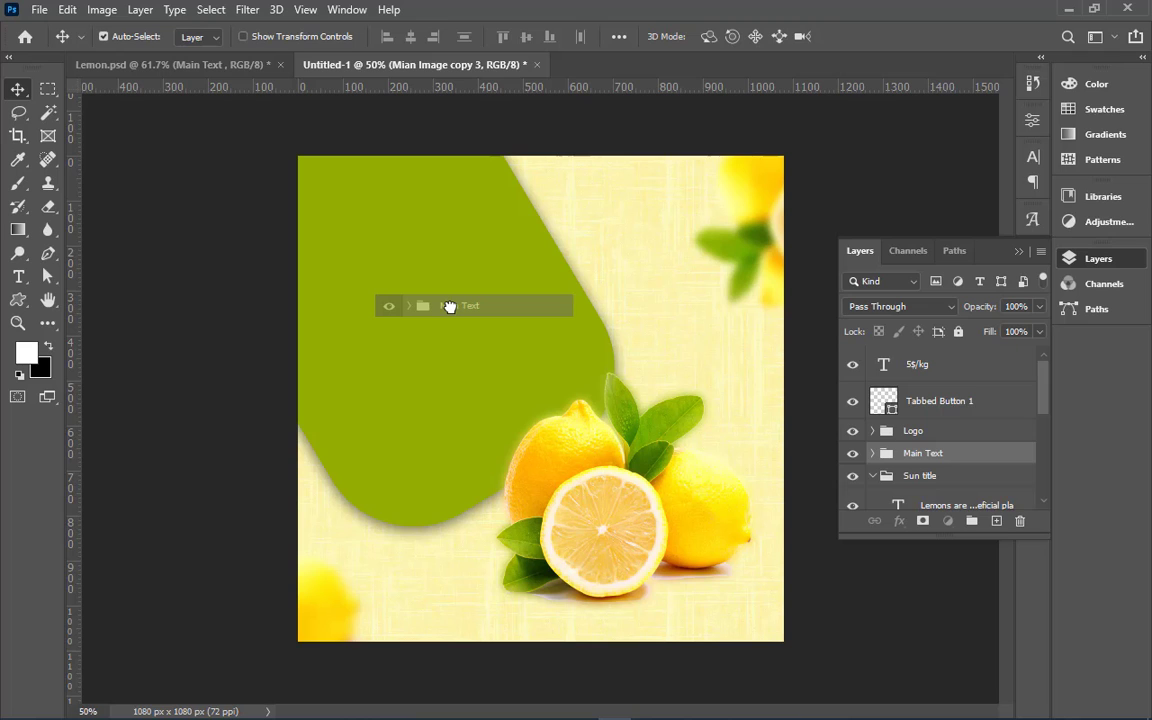
left_click_drag(451, 306, 445, 288)
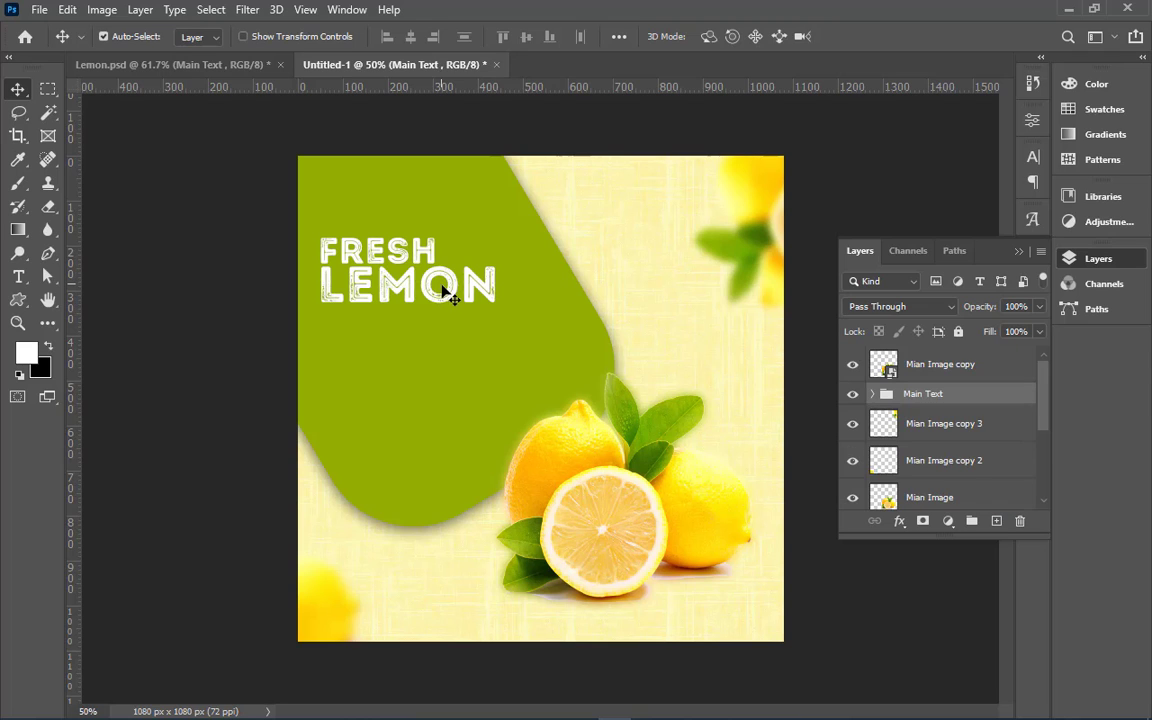
left_click(228, 64)
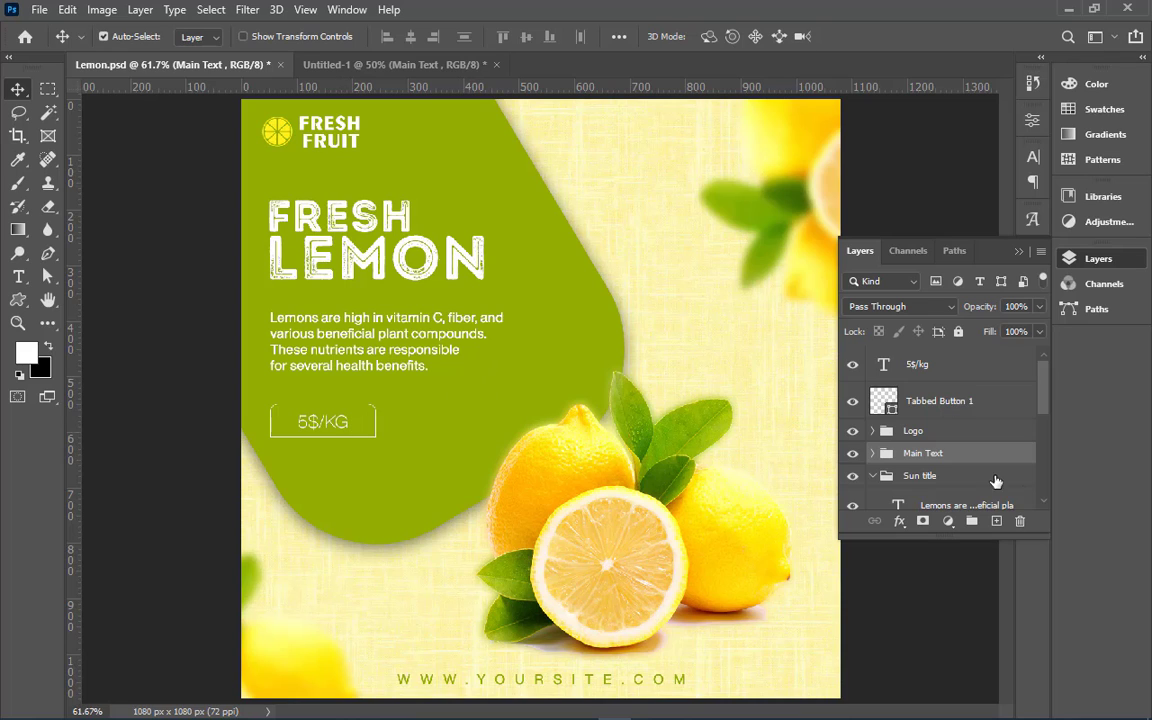
left_click(875, 484)
left_click_drag(856, 486, 393, 364)
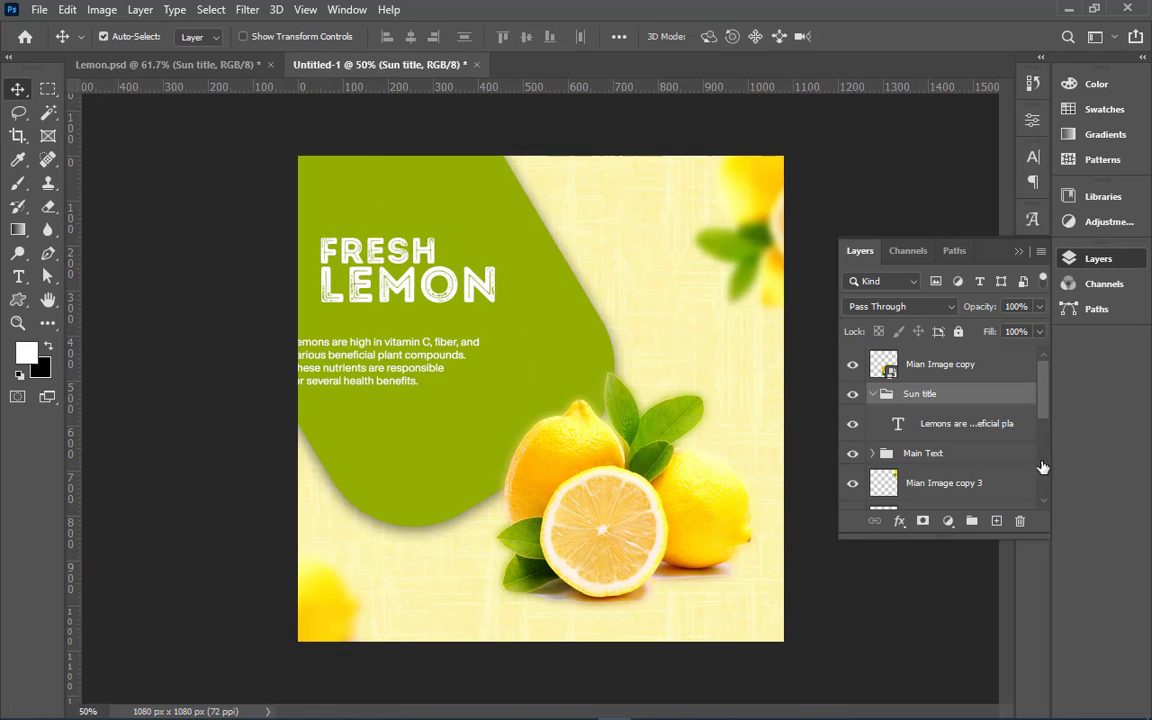
key("ctrl+z")
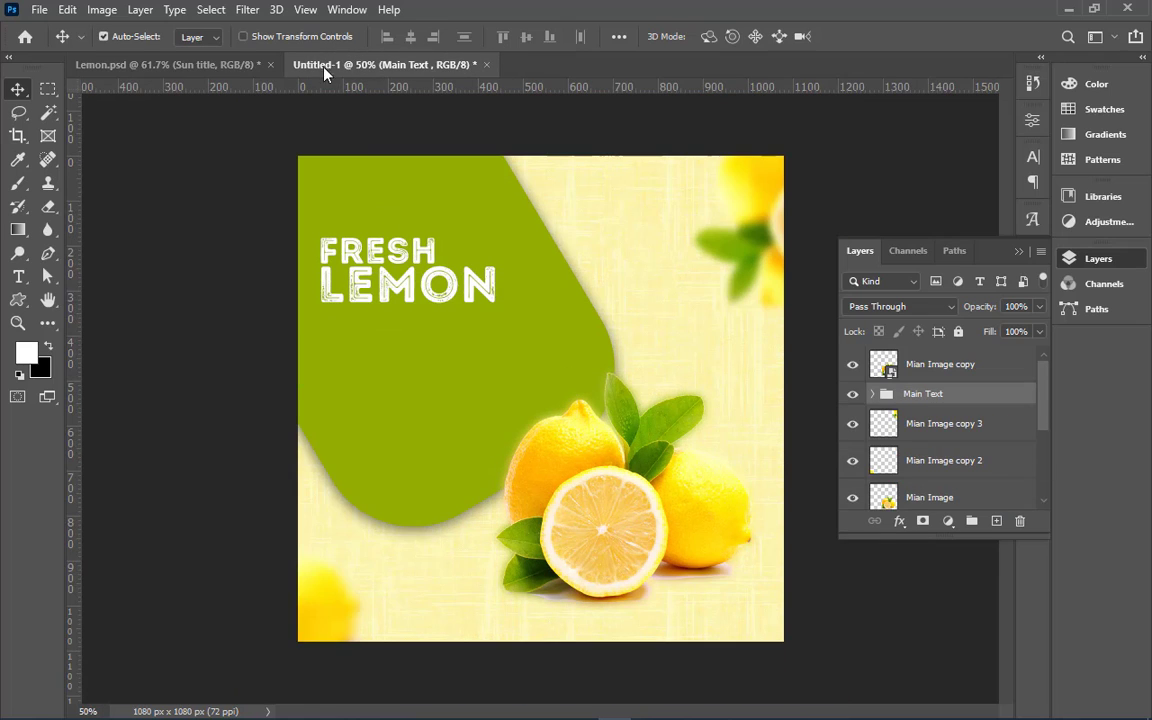
- Copy the Sun title group from Lemon.psd into Untitled-1, placing the paragraph below the headline and aligned with its left edge
left_click(165, 64)
left_click_drag(1023, 466, 497, 390)
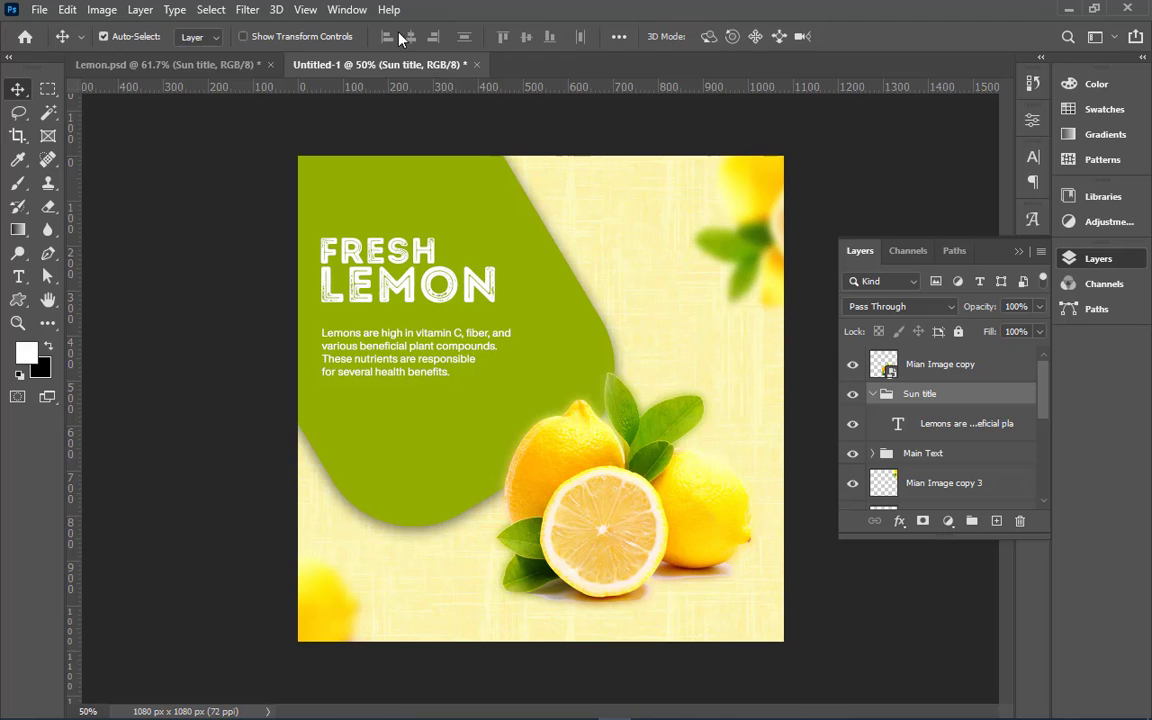
- Switch to Lemon.psd and group the 5$/kg text layer with the Tabbed Button 1 layer
left_click(200, 64)
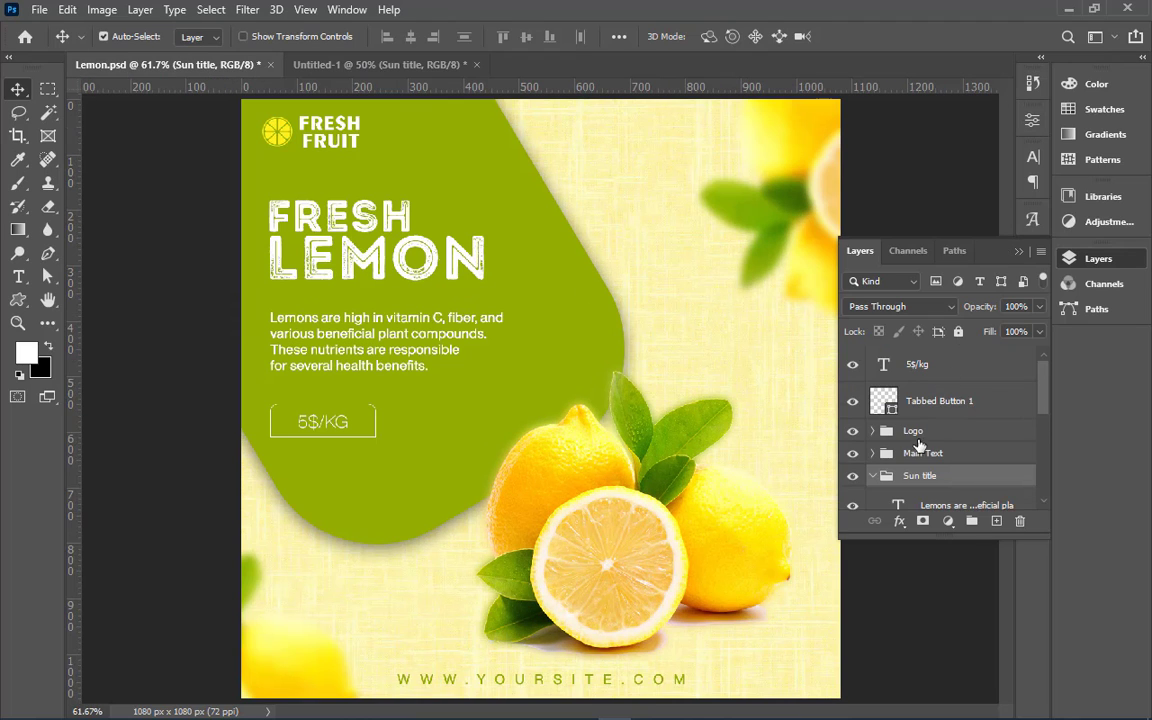
left_click(895, 400)
left_click(895, 372, "shift")
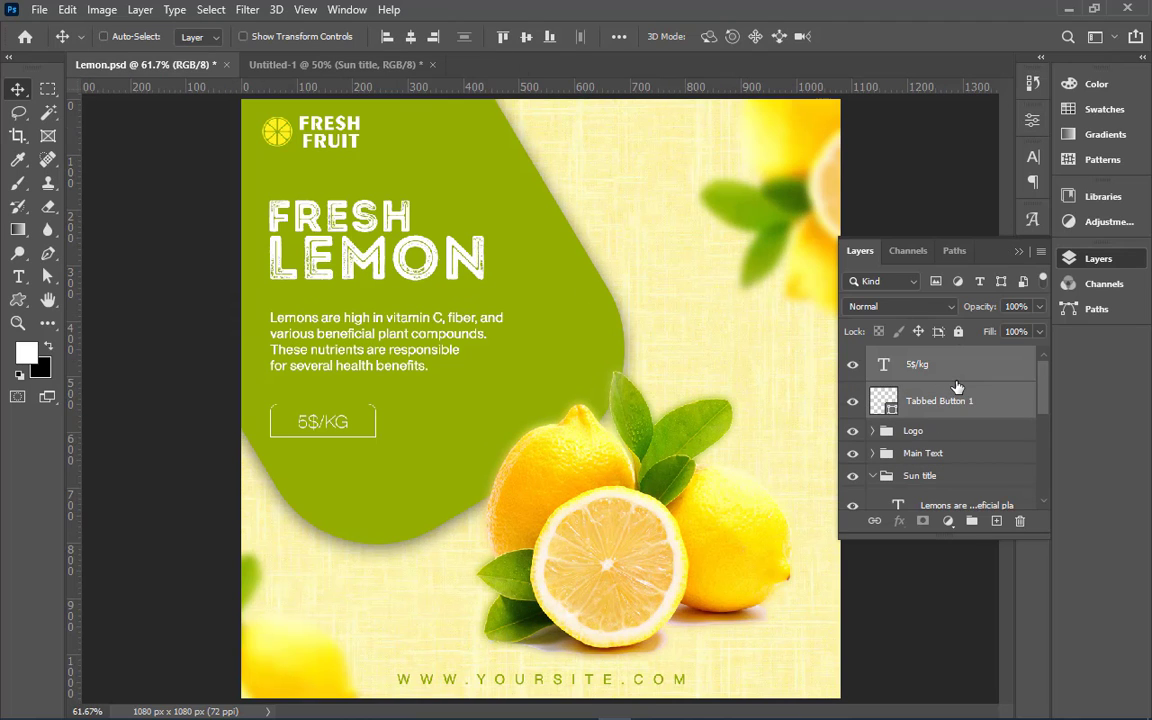
key("ctrl+g")
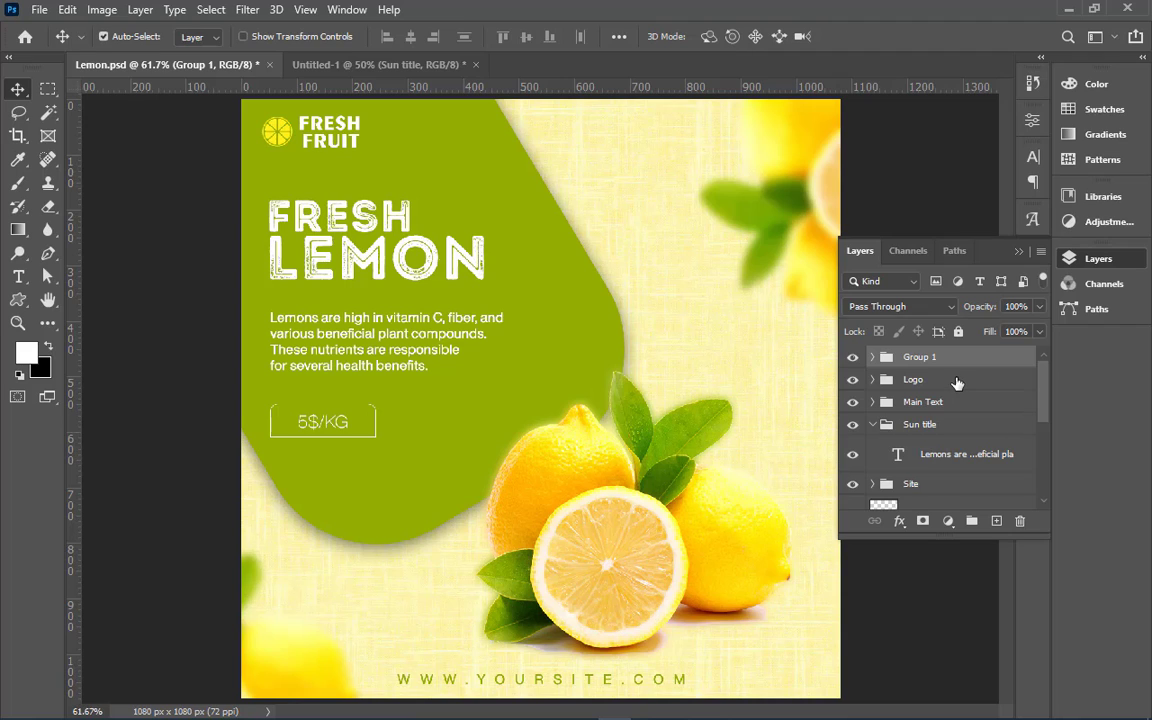
key("Delete")
key("s")
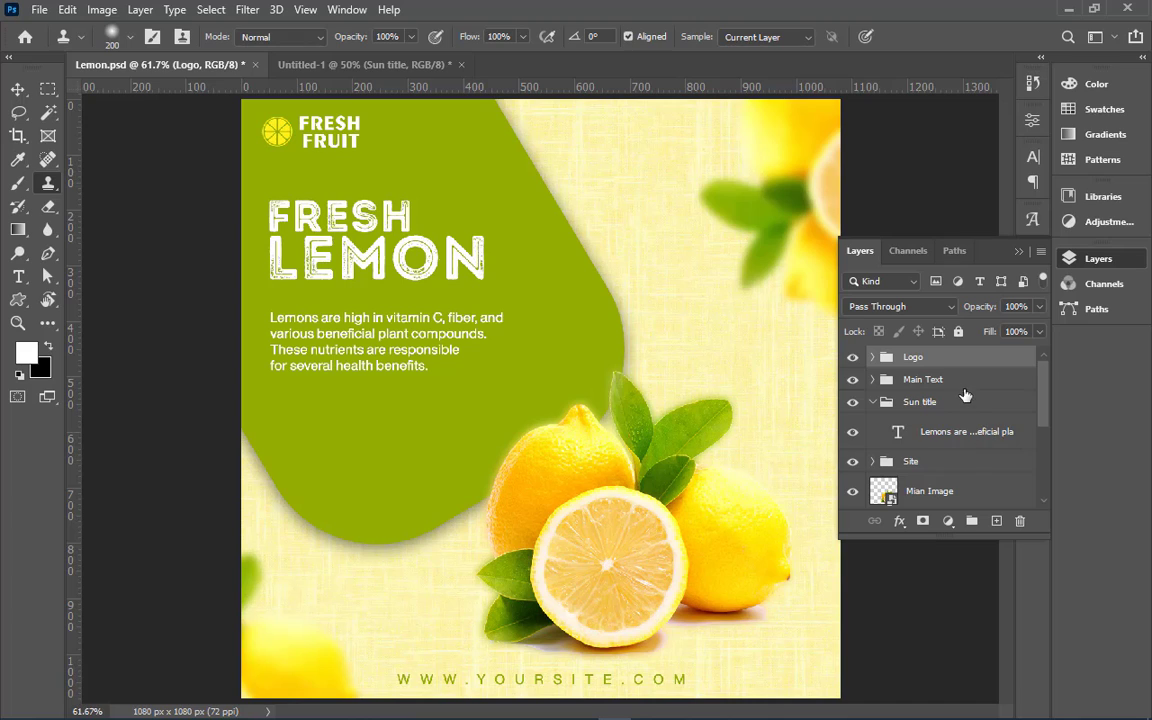
key("ctrl+z")
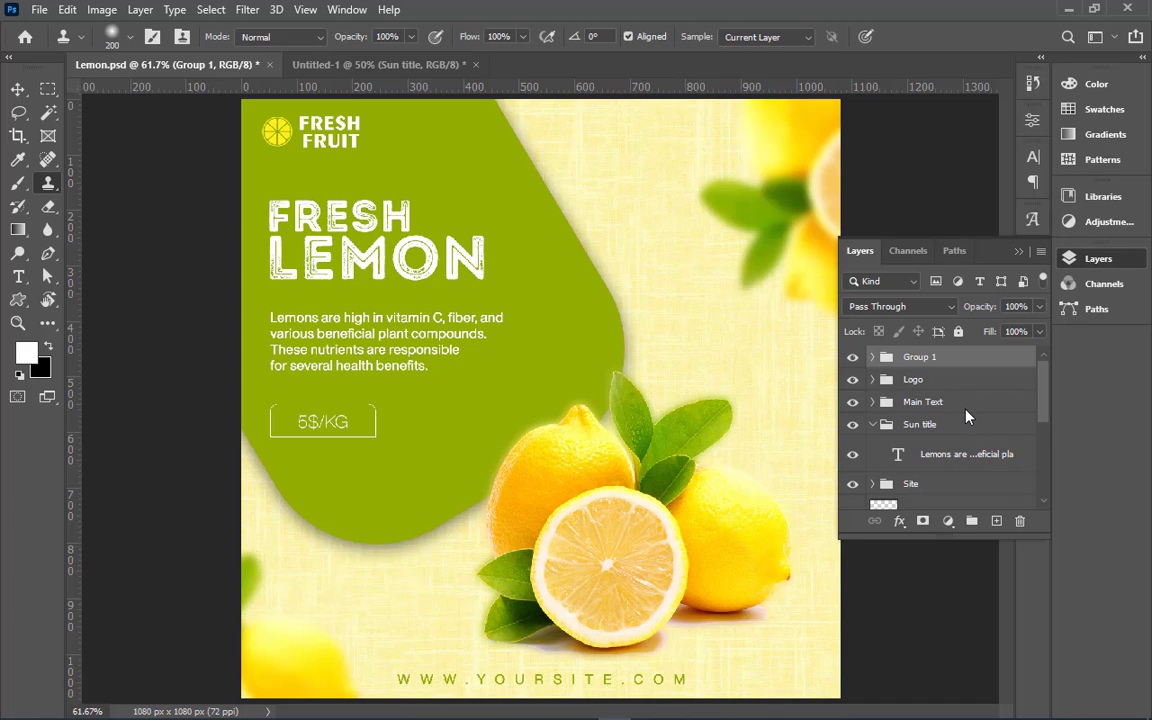
- Rename the price button's group as Rs and copy it into Untitled-1, placing it below the paragraph and aligned with its left edge
double_click(912, 358)
type("Rs")
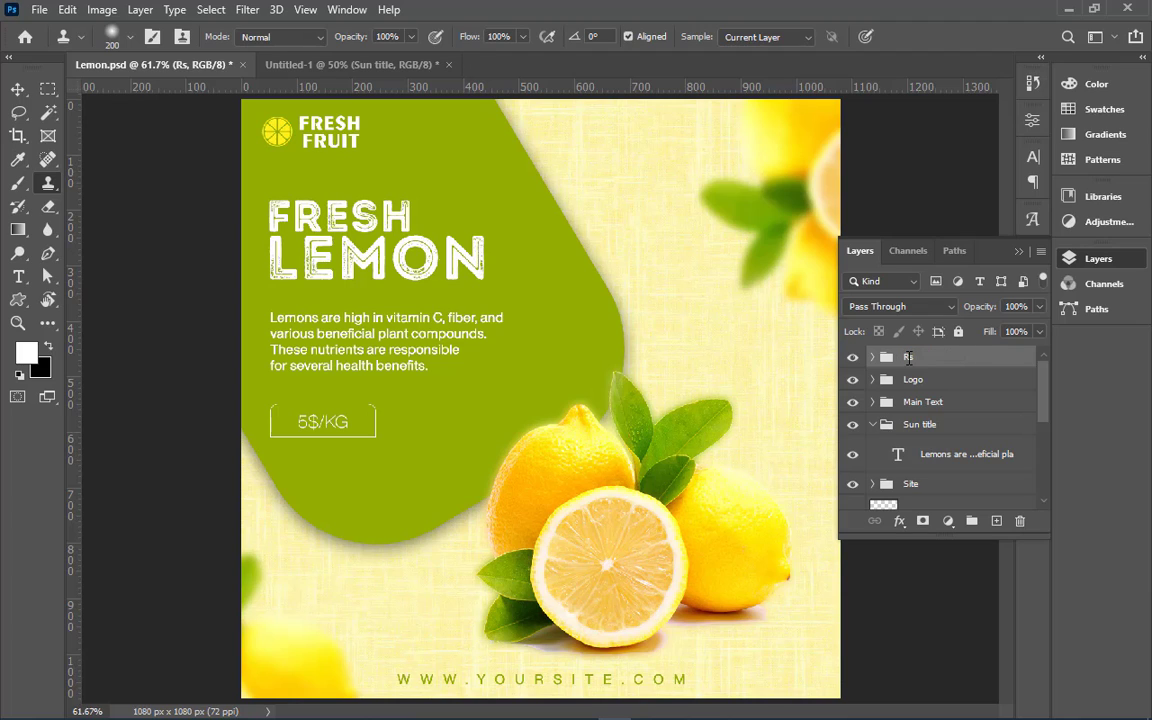
left_click_drag(912, 362, 391, 431)
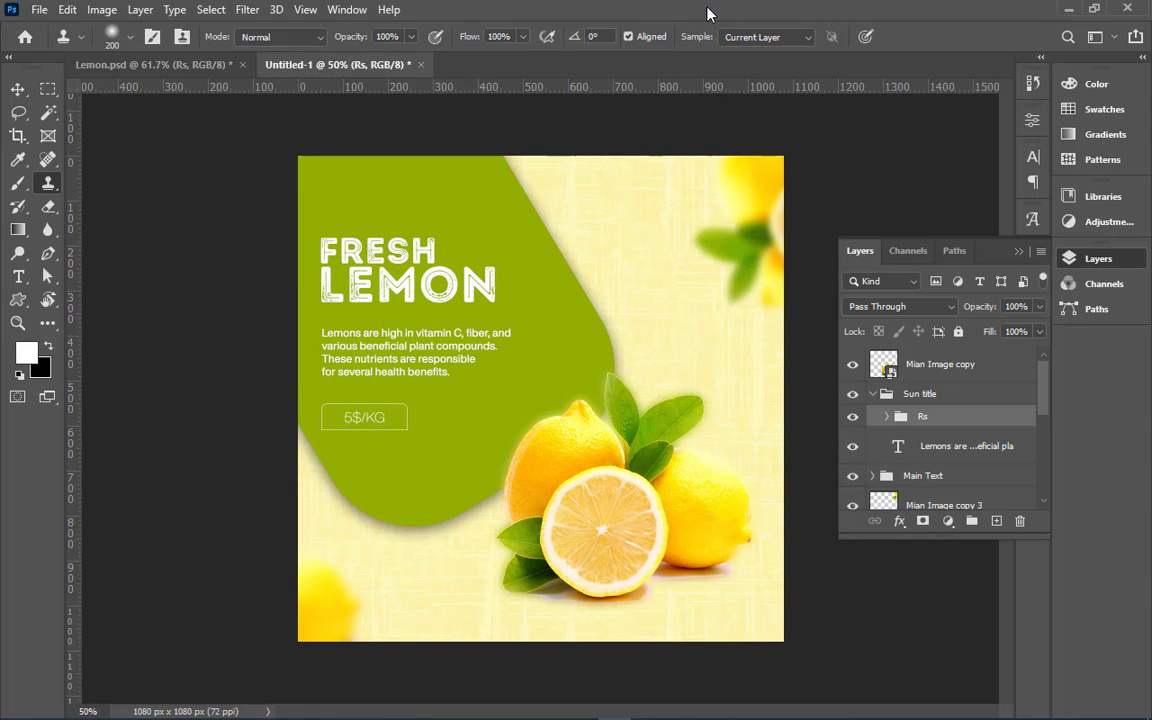
left_click(228, 60)
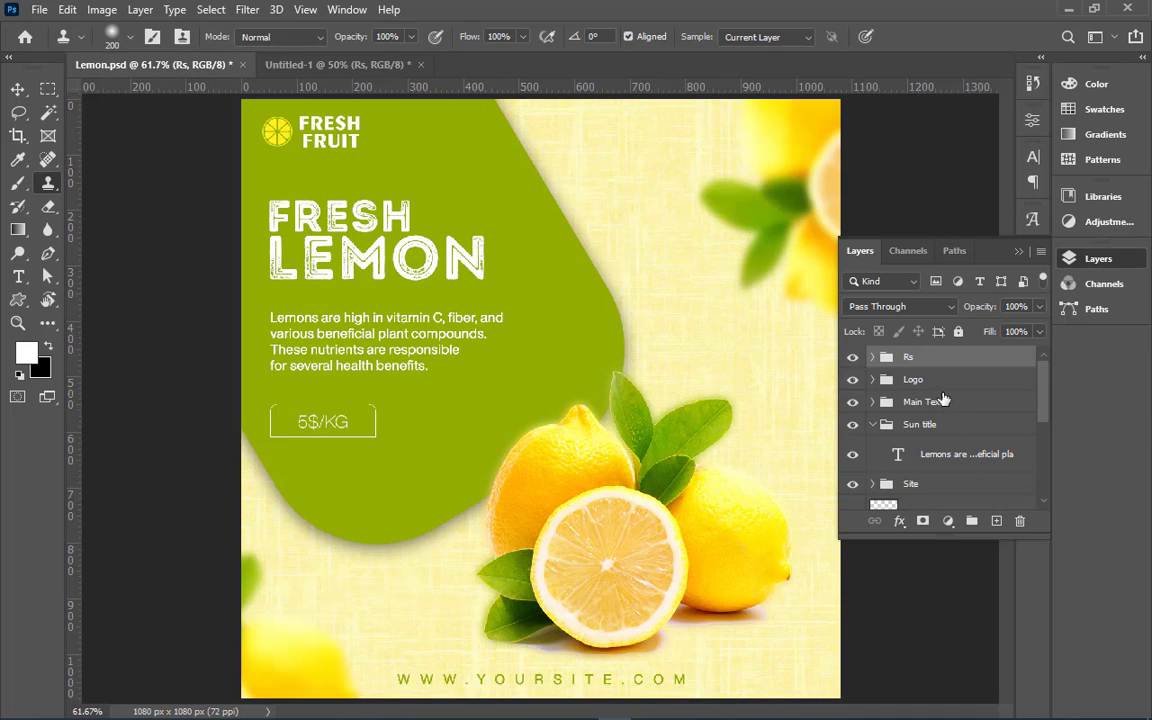
left_click(890, 381)
left_click_drag(855, 384, 376, 212)
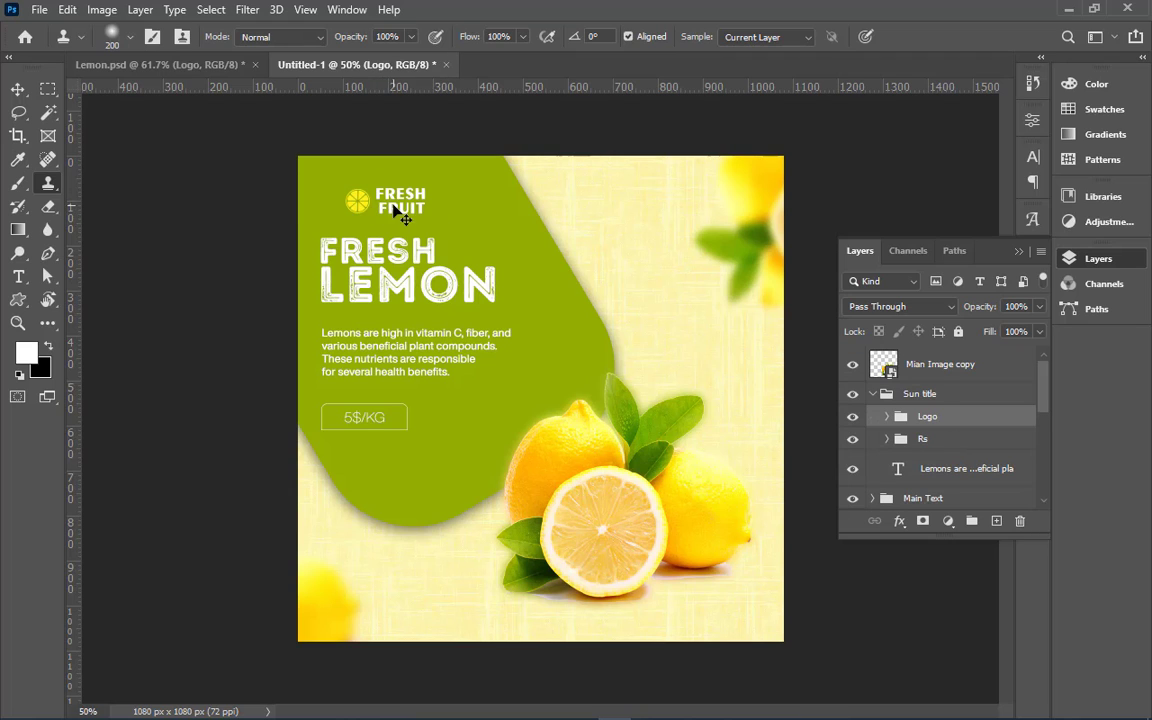
key("ctrl+z")
- Copy the Logo group from Lemon.psd into Untitled-1, placing it near the canvas's upper-left corner above the headline and nudging it slightly down
left_click(163, 62)
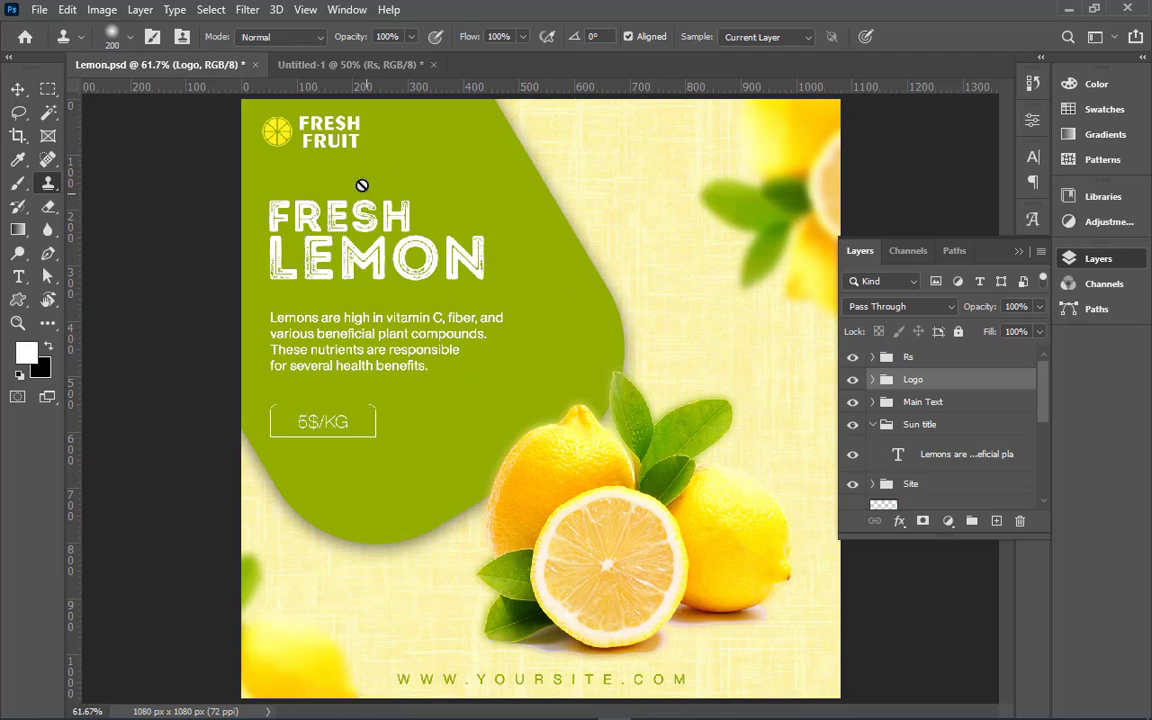
left_click_drag(950, 382, 380, 196)
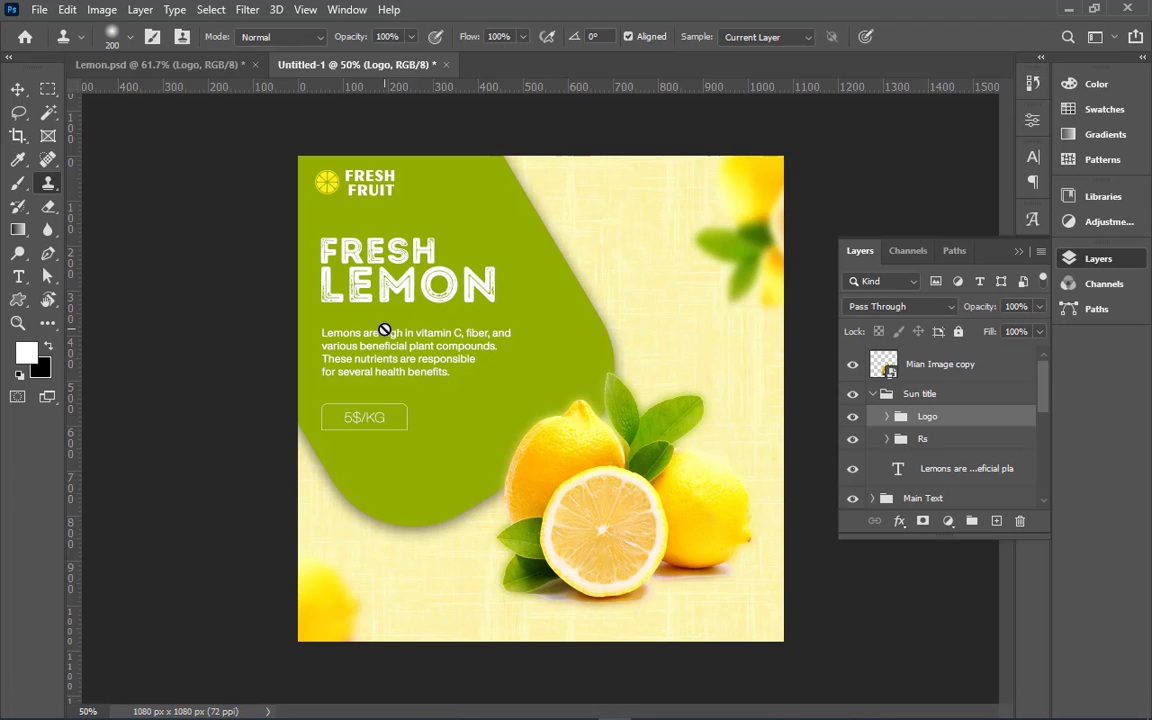
key("ctrl+t")
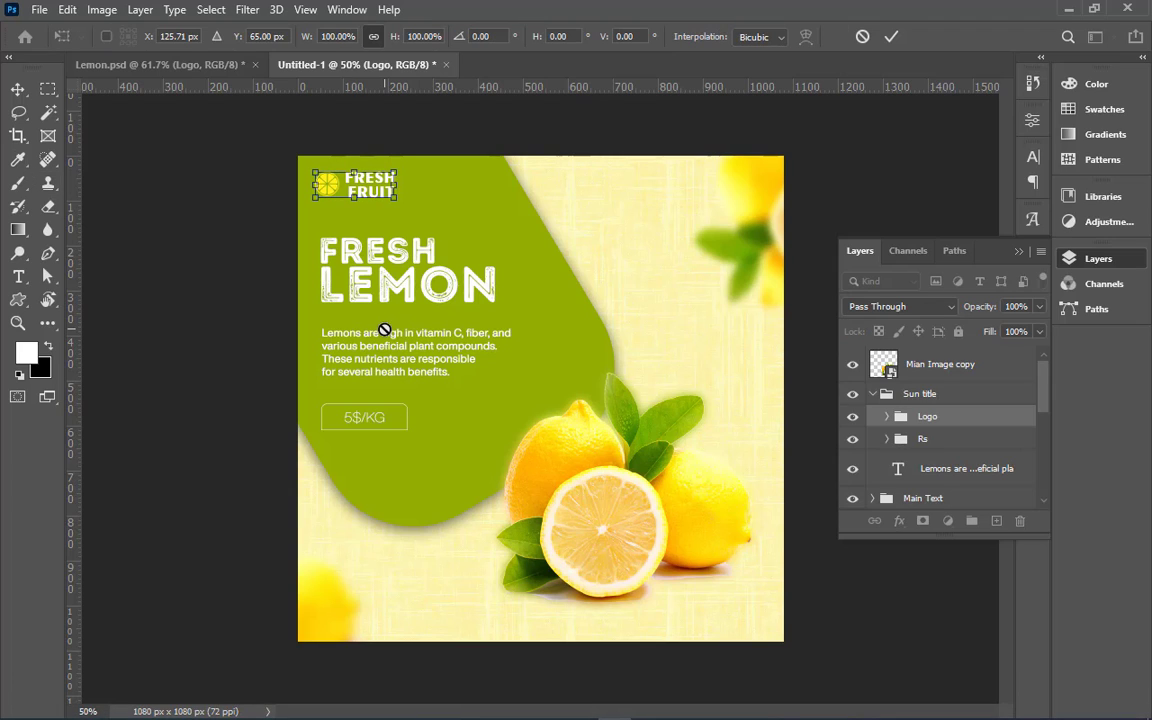
key("Down")
key("Down")
left_click(891, 36)
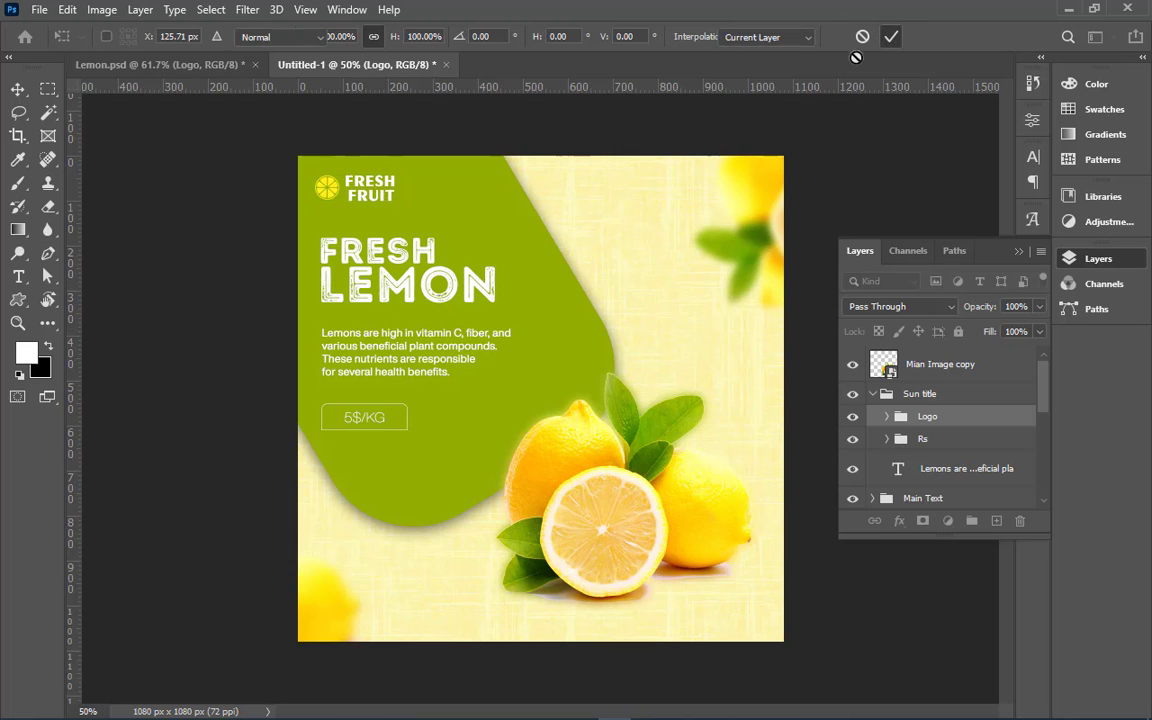
- Copy the Site group from Lemon.psd into Untitled-1, centring the website address near the bottom edge and nudging it slightly up
left_click(162, 65)
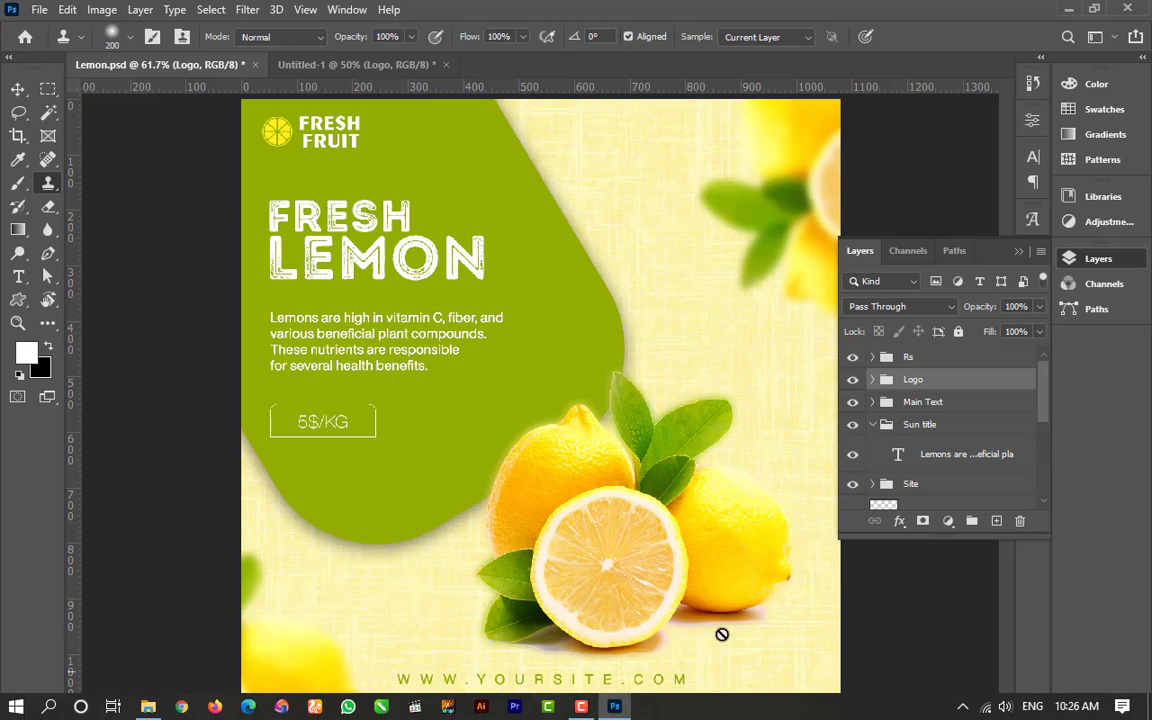
scroll(848, 412, "down", 4)
scroll(848, 440, "up", 2)
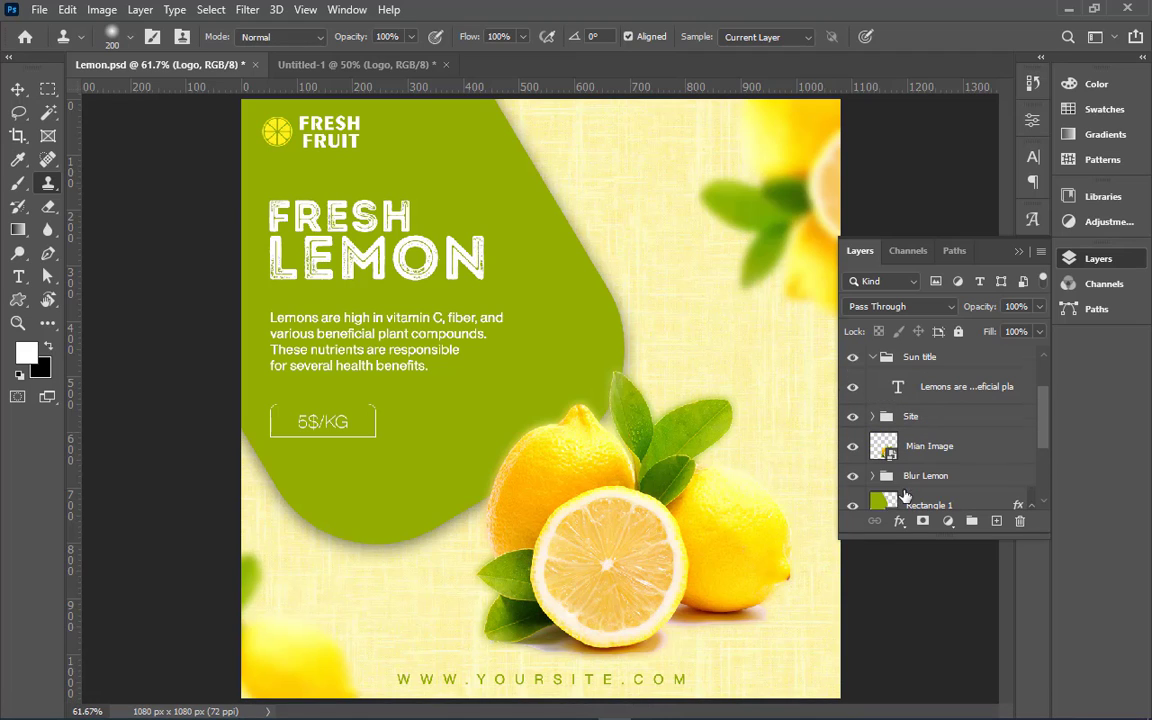
left_click(17, 89)
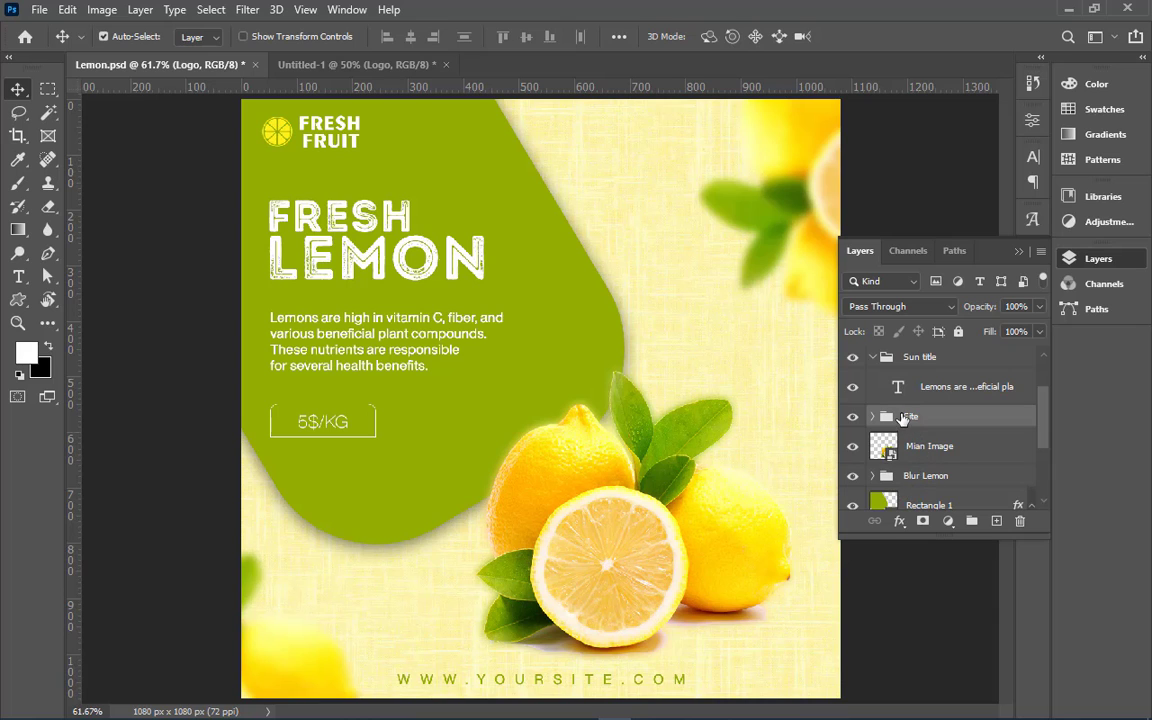
left_click_drag(910, 416, 545, 621)
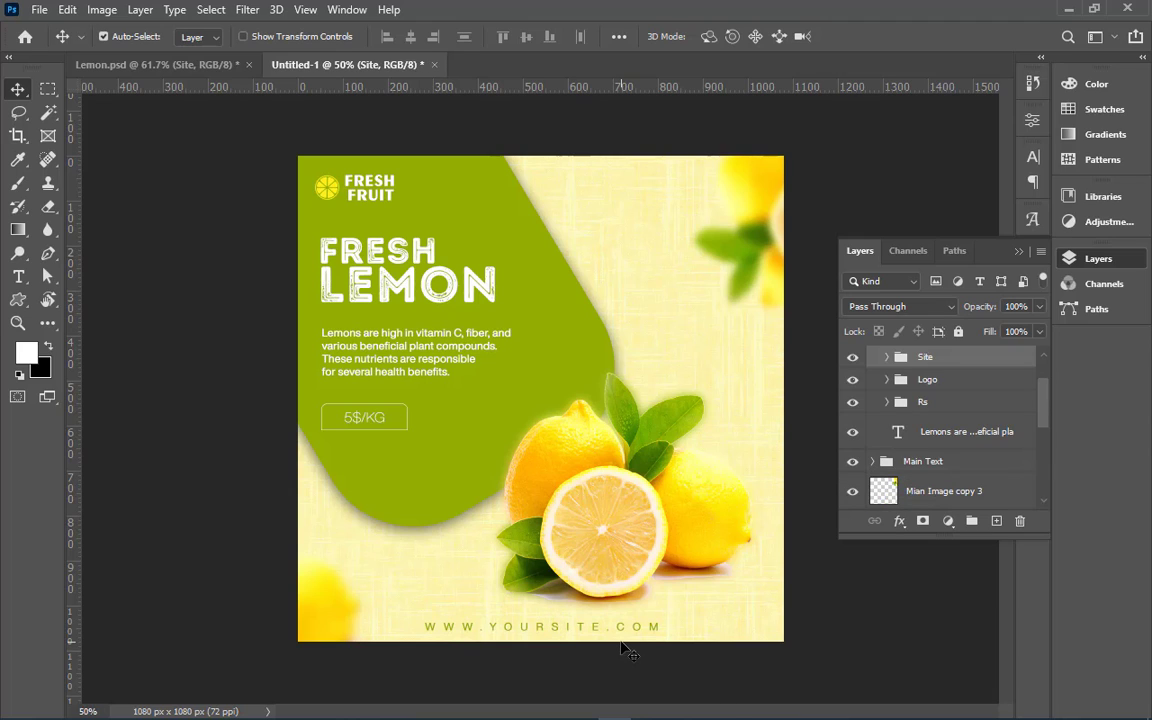
key("Up")
key("Up")
- Add a Levels adjustment above the Mian Image copy layer with black input 9 and white input 242
scroll(945, 455, "up", 2)
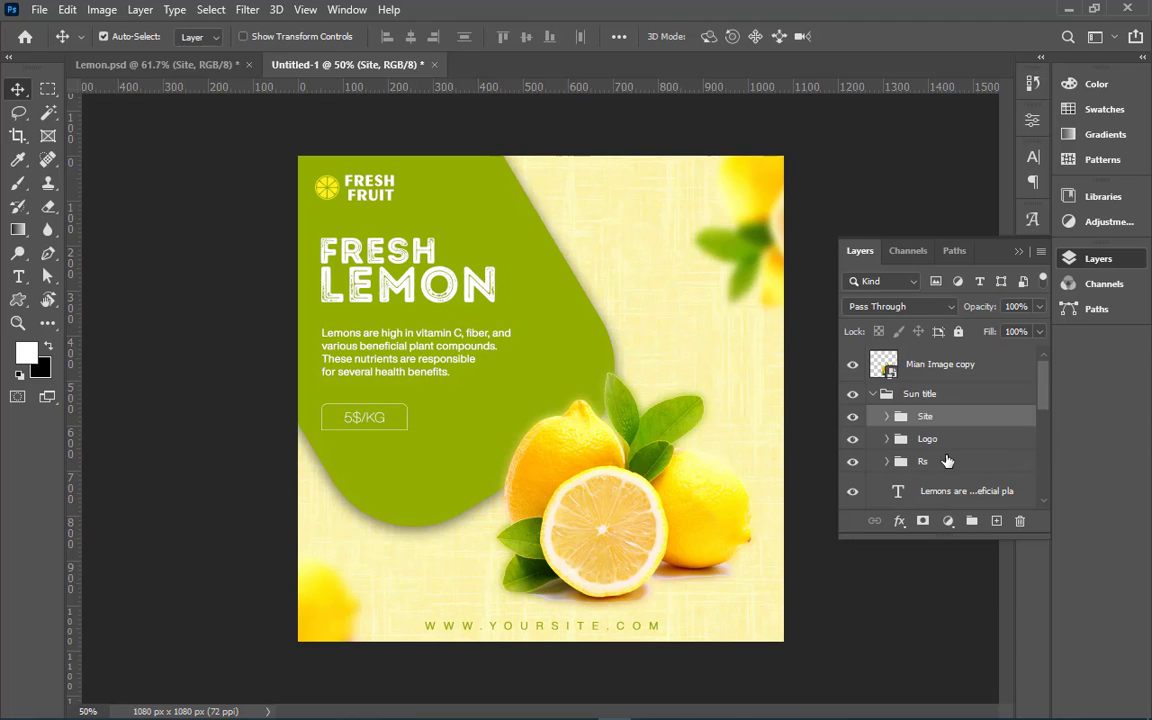
left_click(935, 366)
left_click(955, 522)
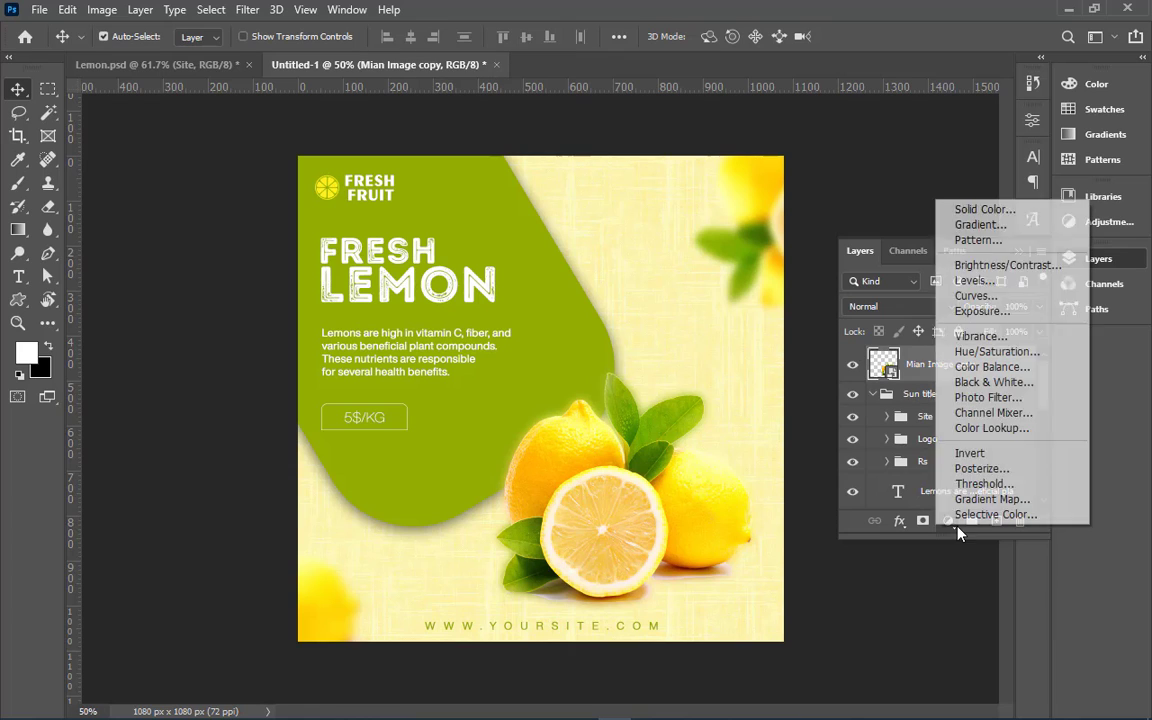
left_click(980, 281)
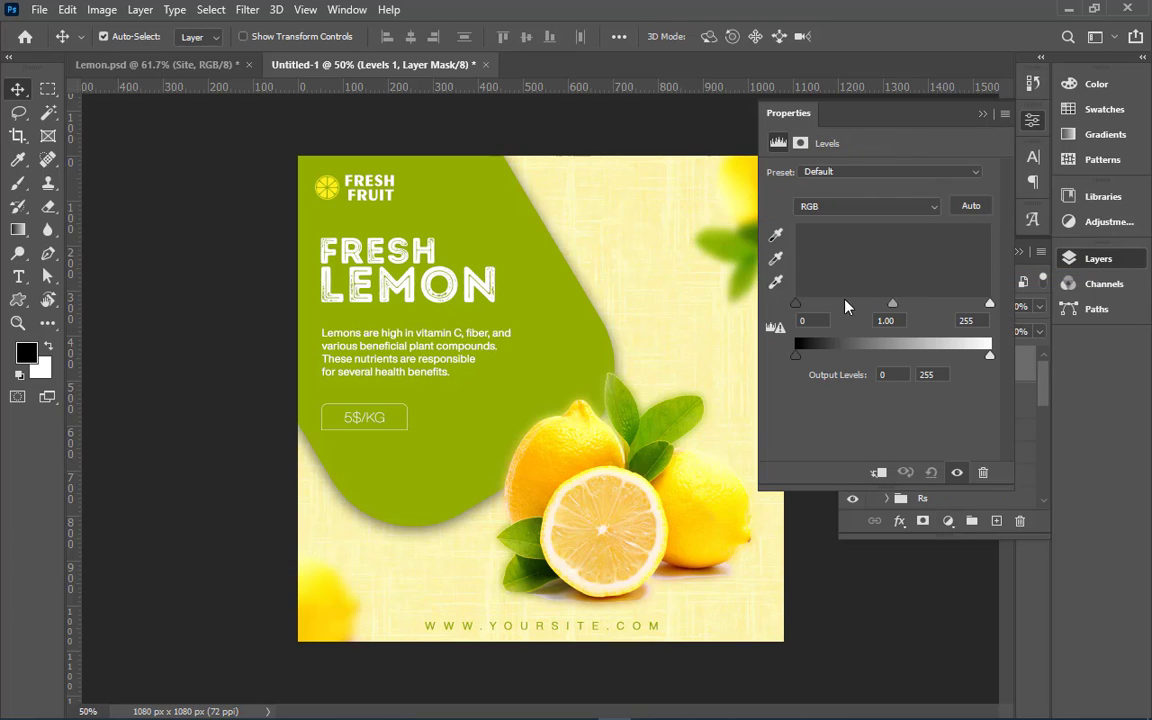
left_click_drag(795, 303, 802, 303)
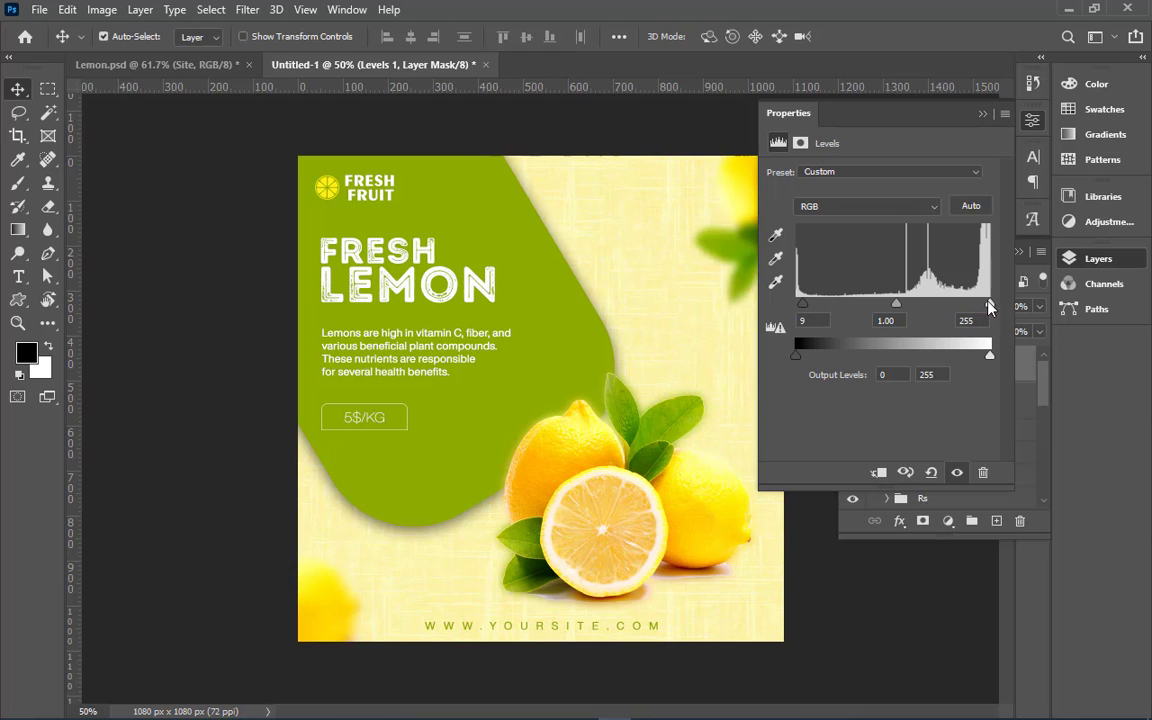
left_click_drag(988, 305, 980, 308)
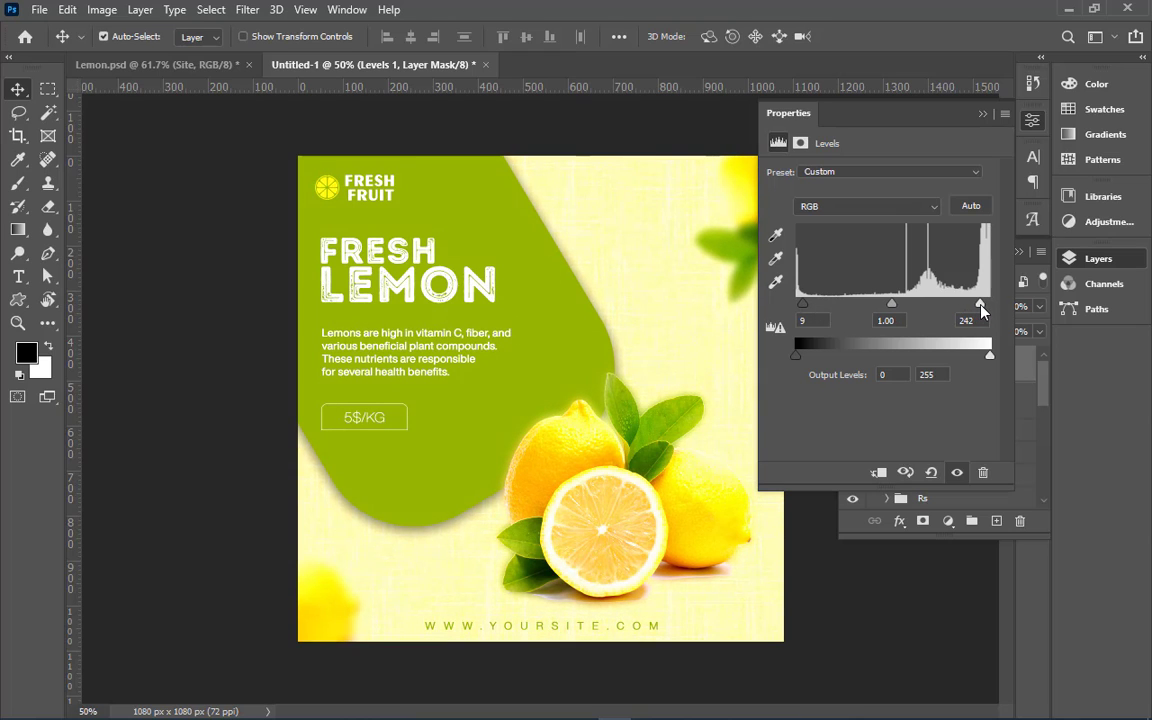
left_click(984, 115)
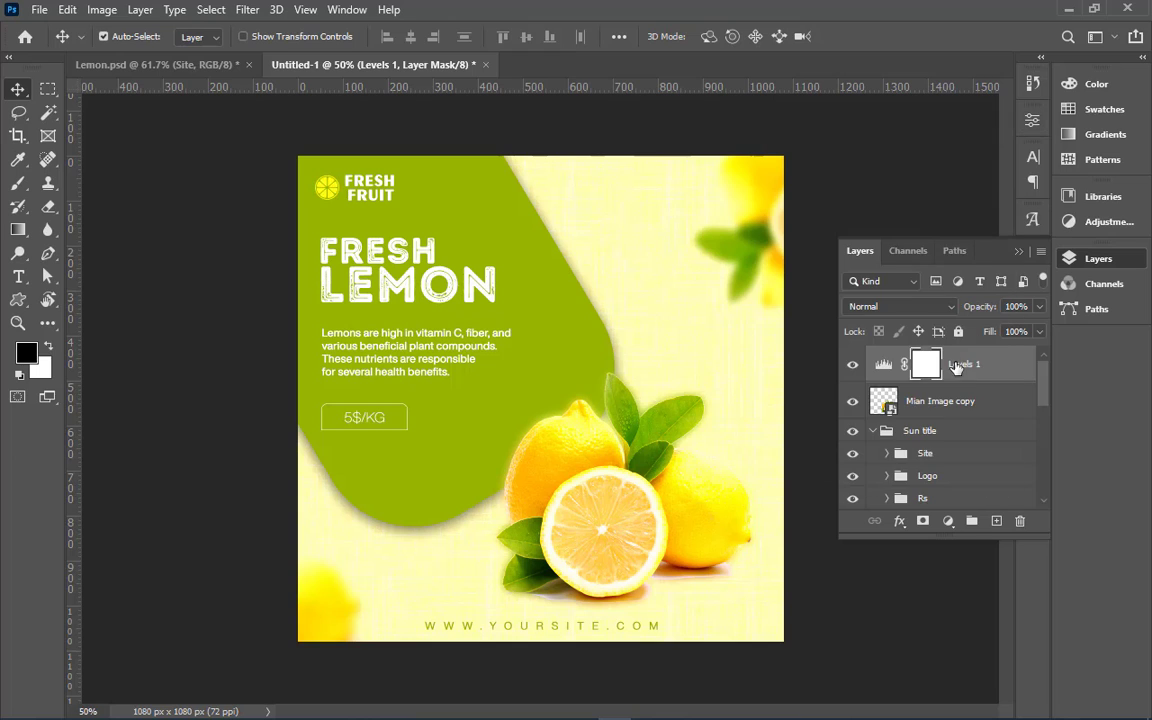
- Add a Curves adjustment above Levels 1 and bend the RGB curve down to darken the shadows and midtones
left_click(948, 521)
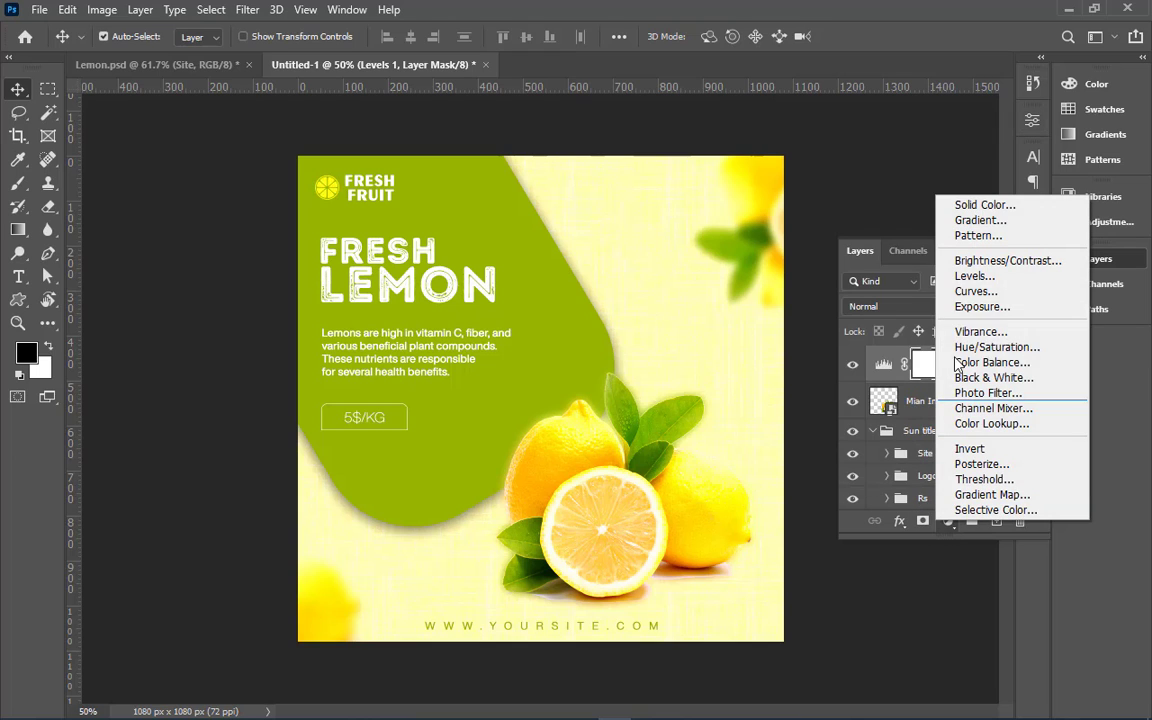
left_click(962, 292)
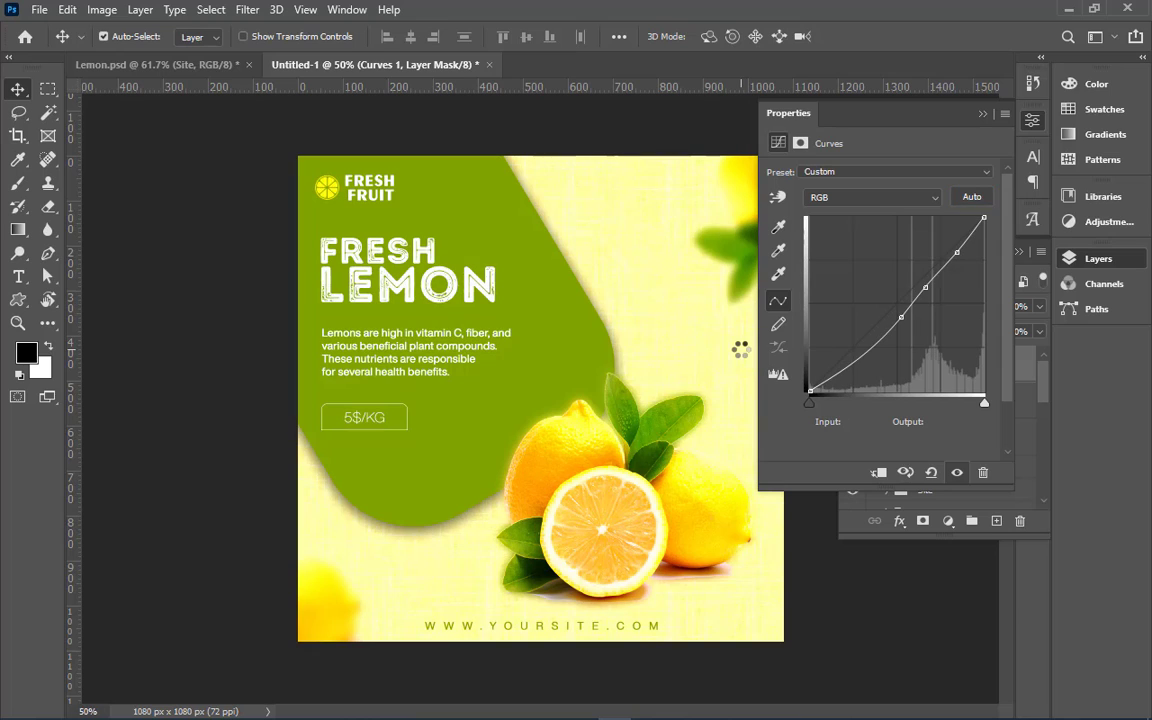
left_click(984, 116)
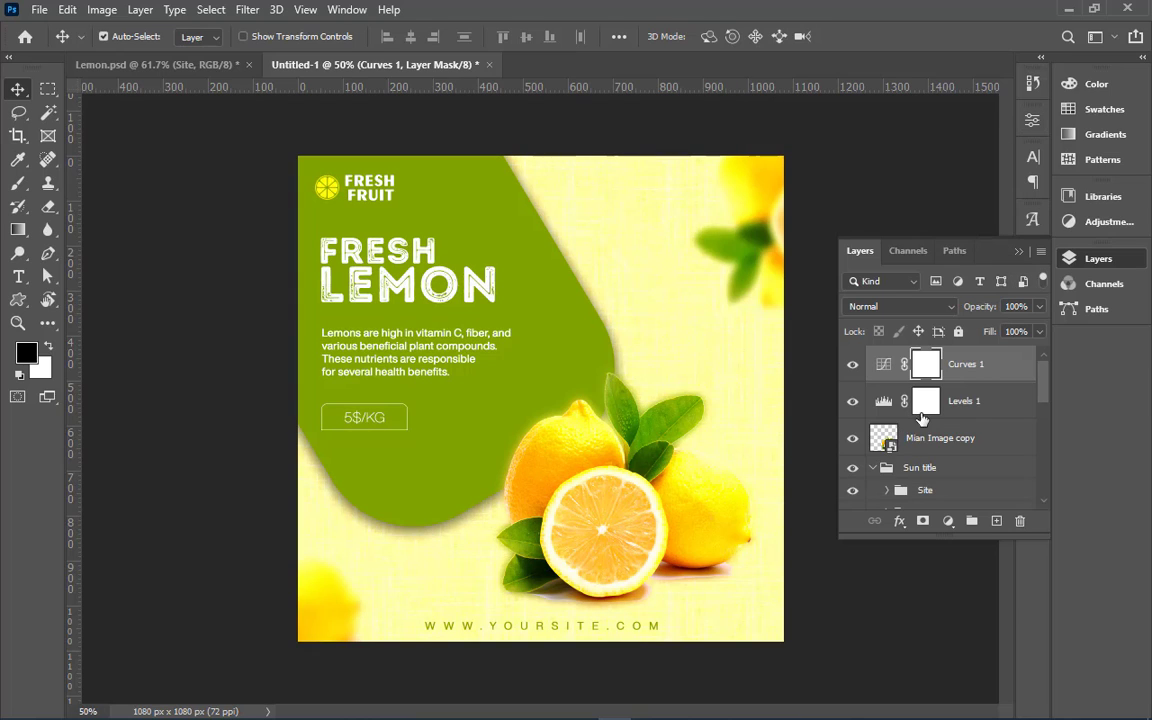
- Add a Color Lookup adjustment above Curves 1 and load the 2Strip.look 3DLUT file
left_click(948, 520)
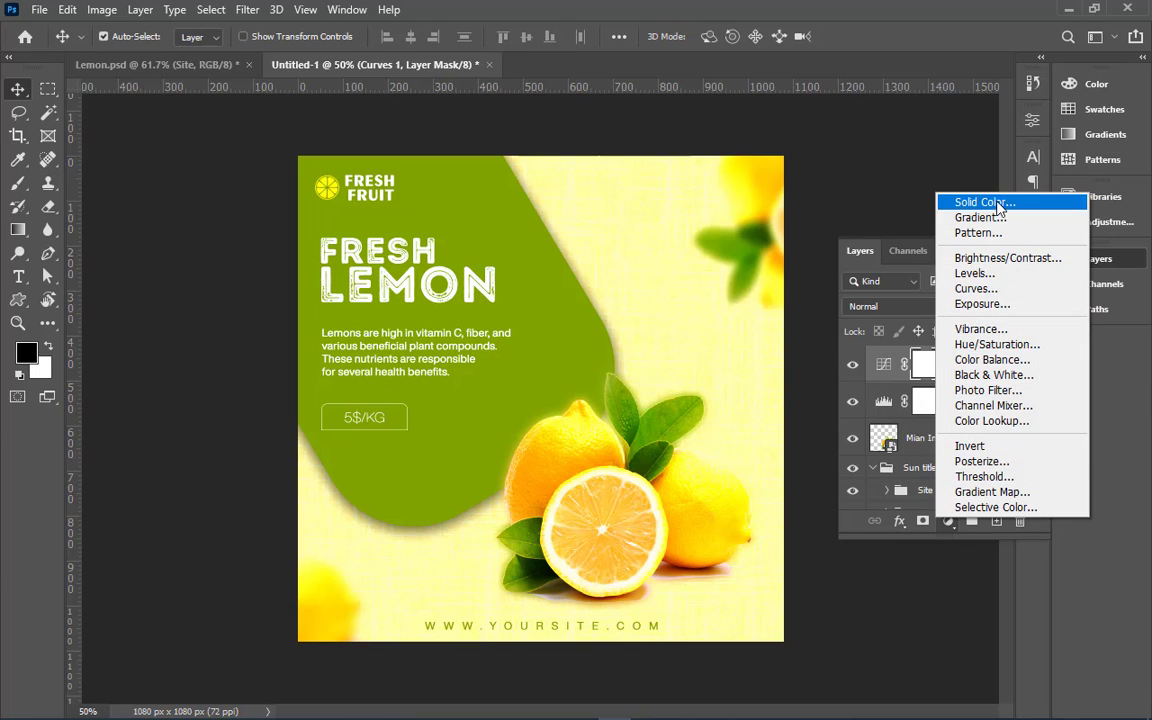
left_click(973, 428)
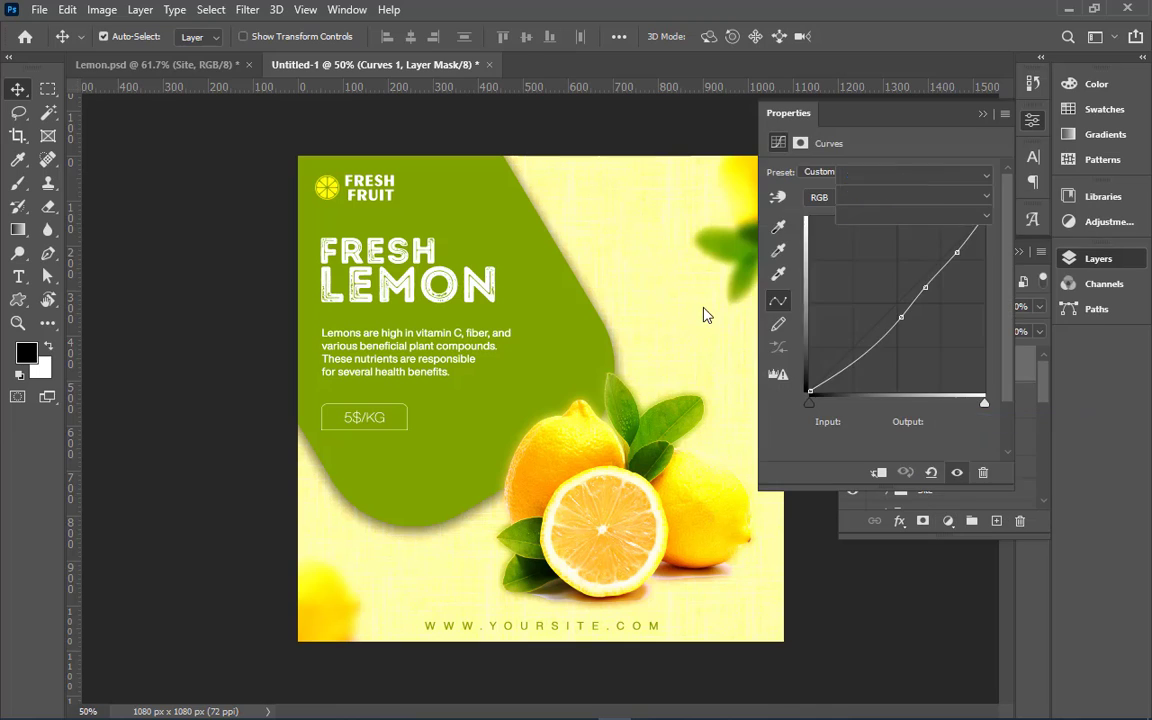
left_click(869, 178)
left_click(866, 250)
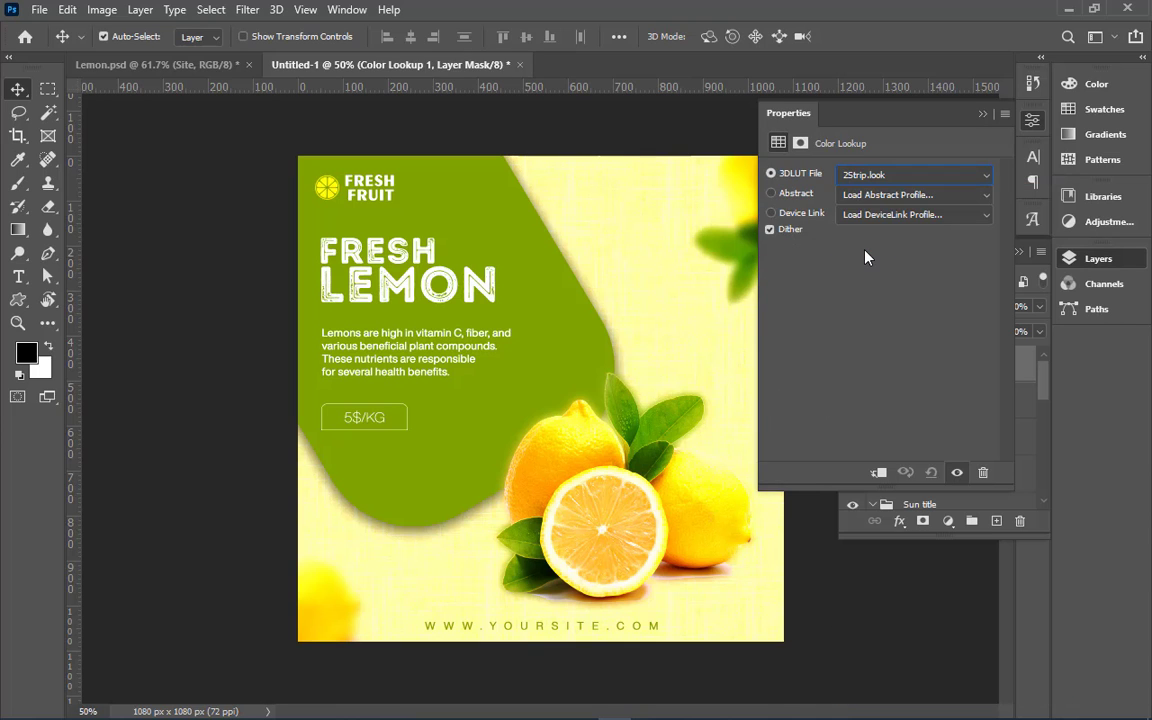
- Try the successive 3DLUT presets on the Color Lookup 1 adjustment and settle on Kodak 5205 Fuji 3510
key("Down")
key("Down")
key("Down")
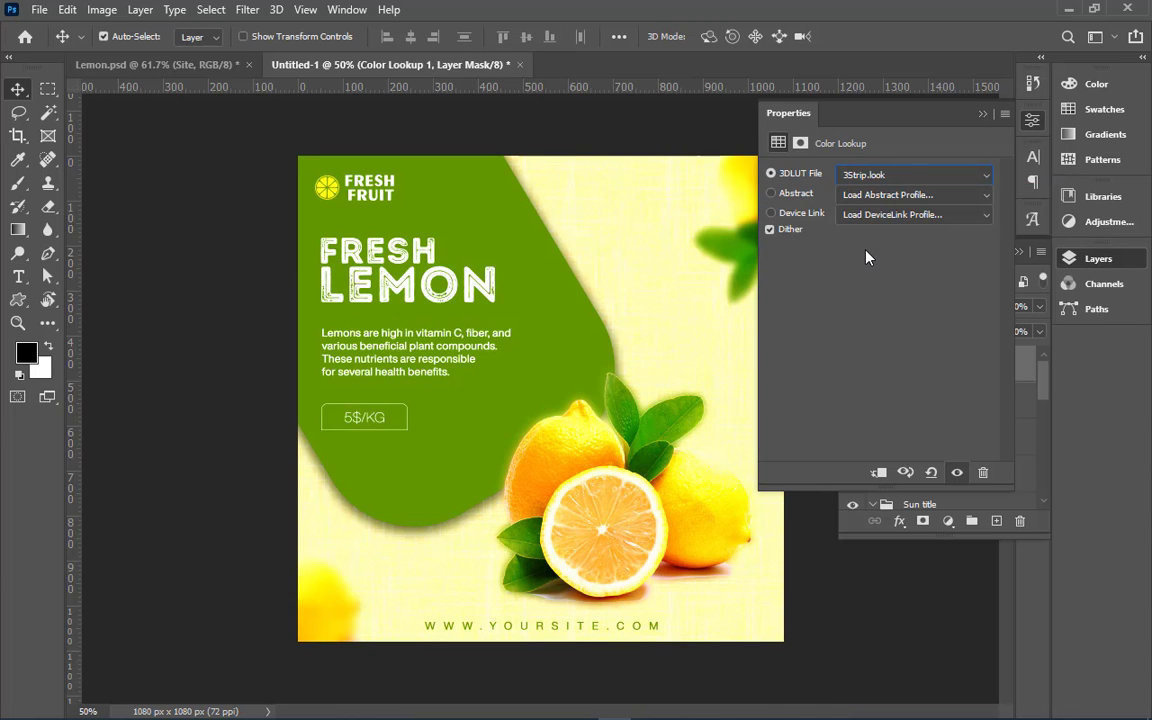
key("Down")
key("Down")
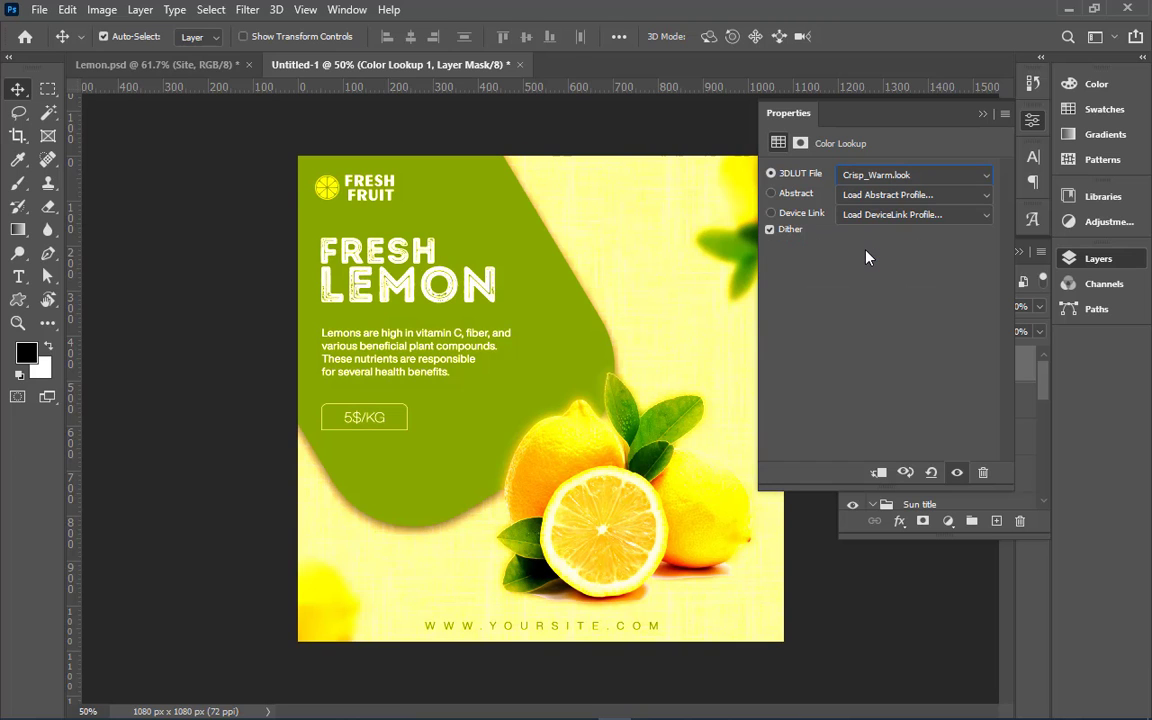
key("Down")
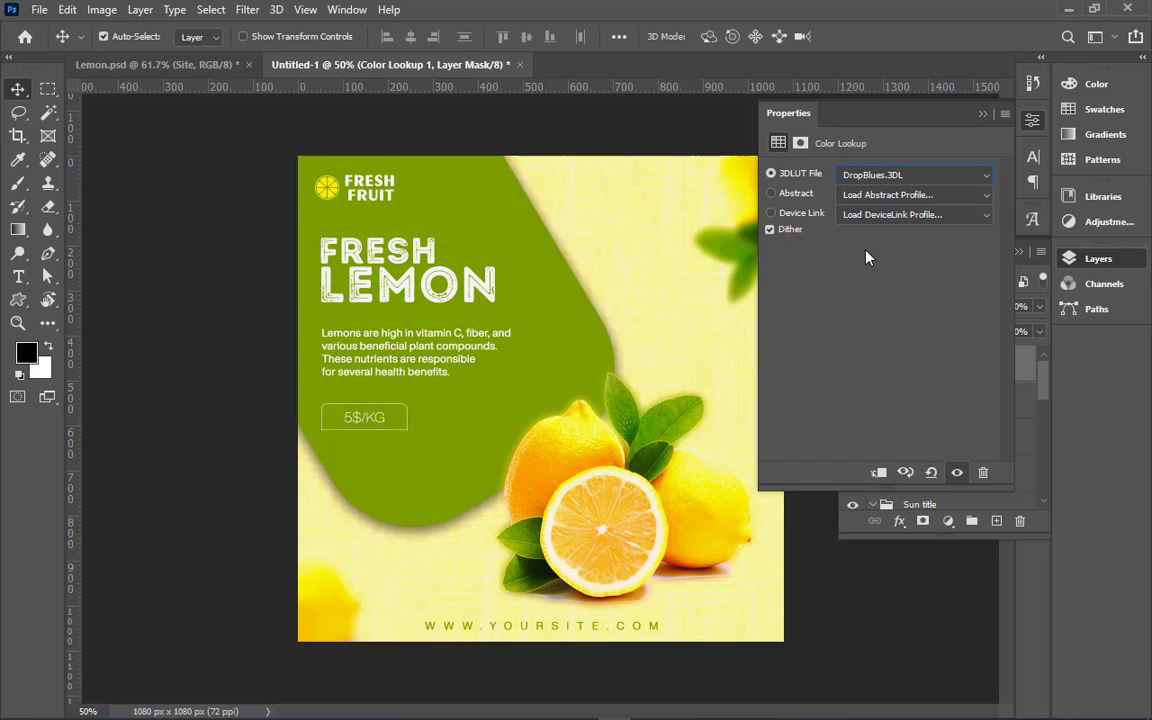
key("Down")
key("Down")
key("Down")
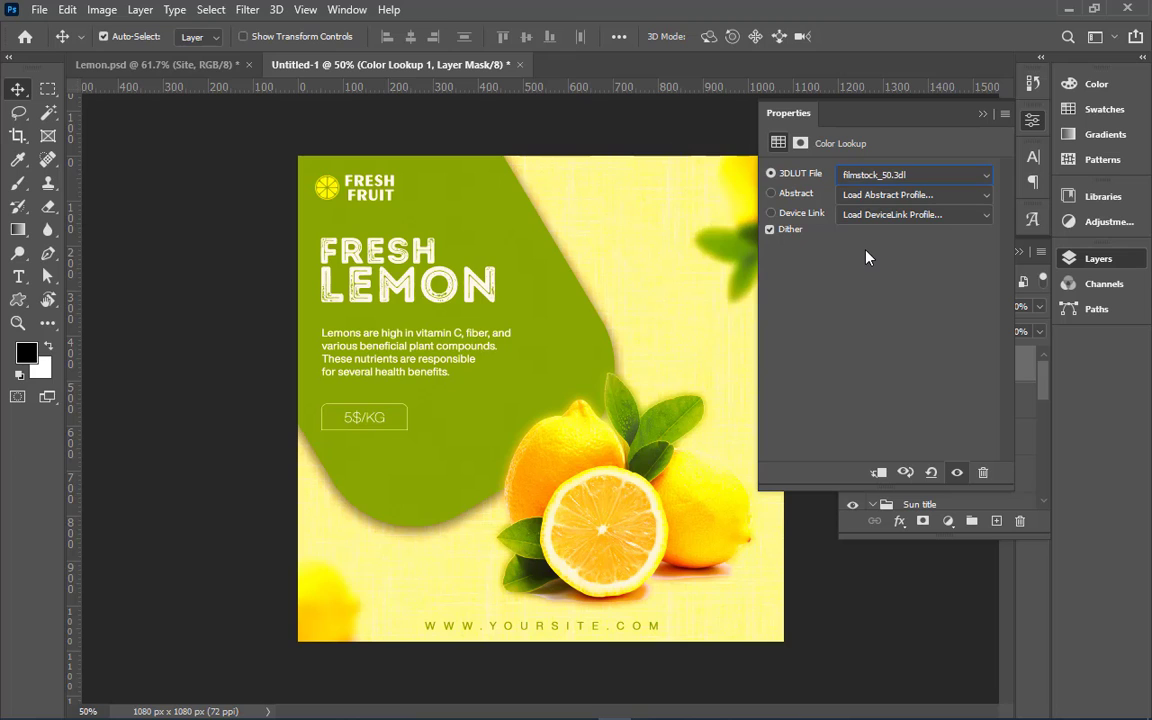
key("Down")
key("Down")
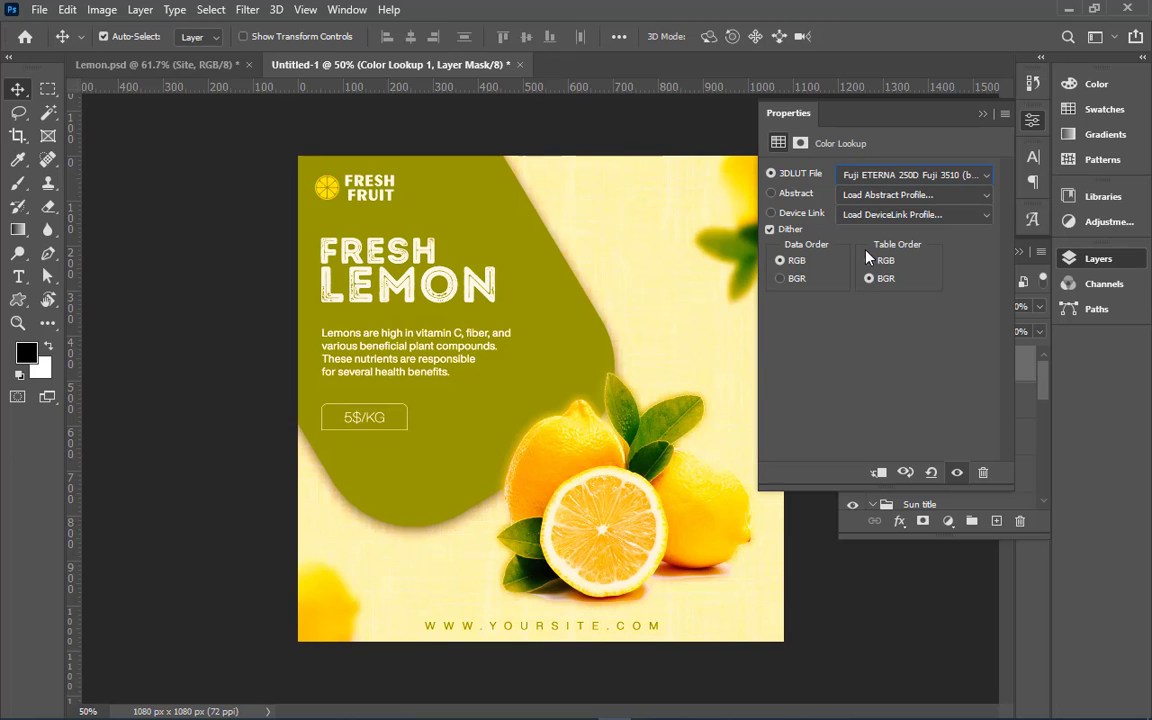
key("Down")
key("Down")
key("Down")
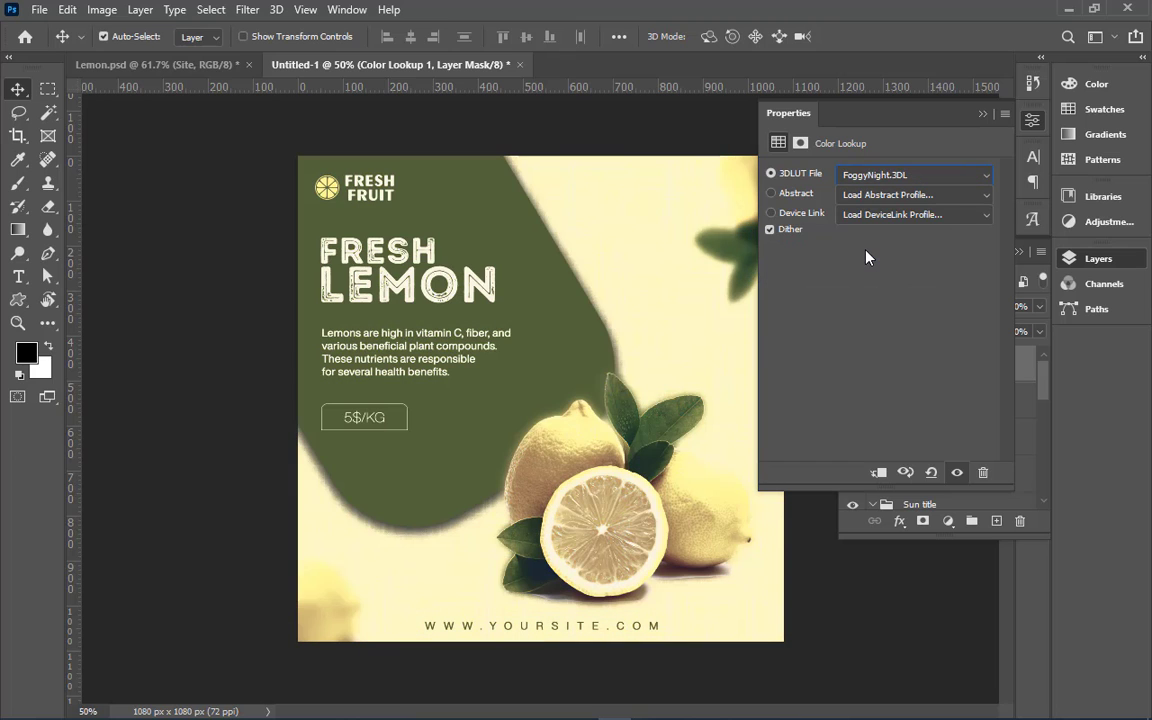
key("Down")
key("Down")
key("Down")
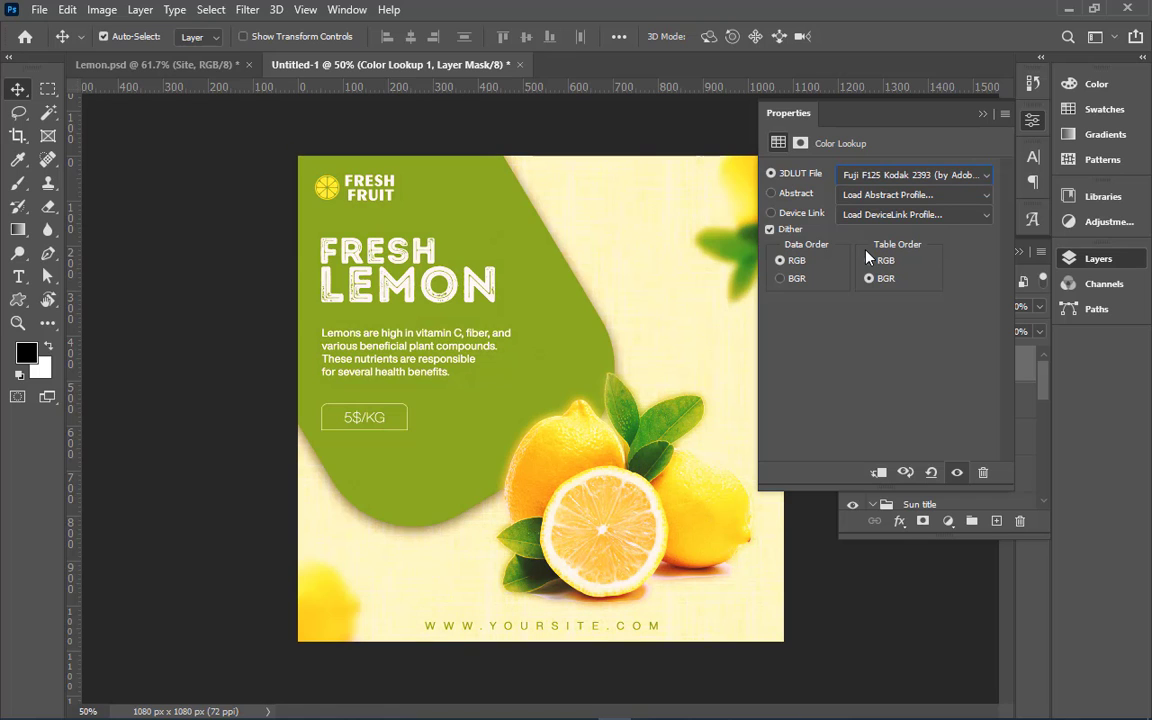
key("Down")
key("Down")
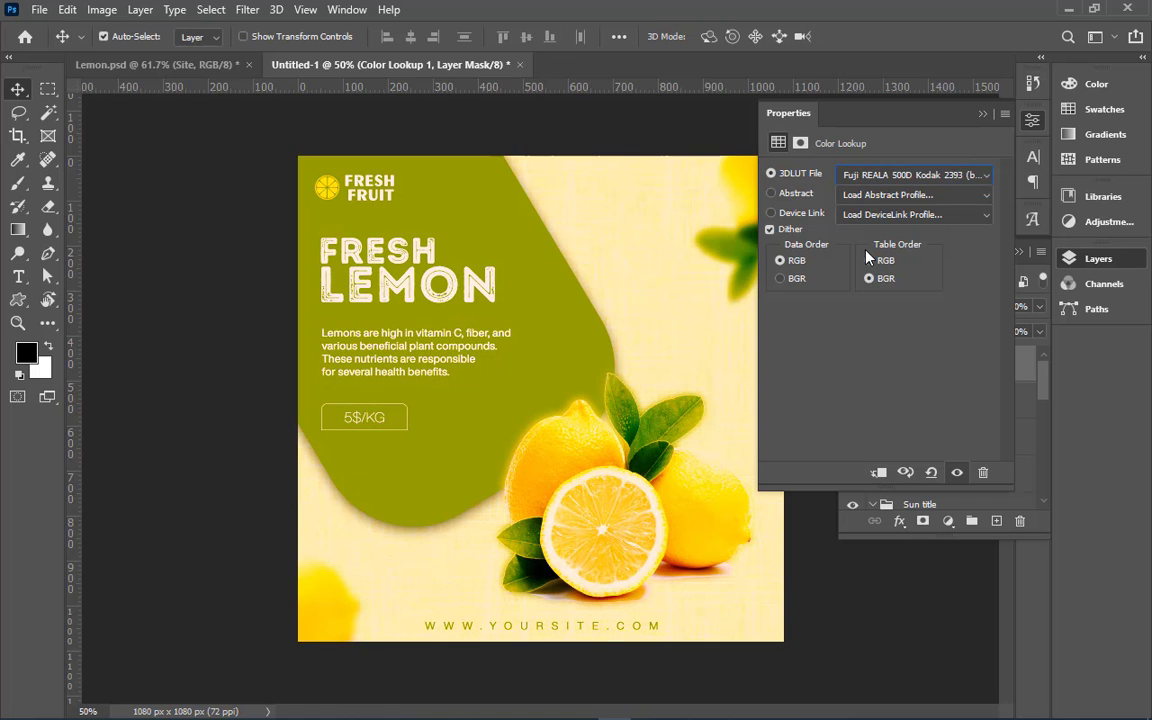
key("Down")
key("Down")
key("Down")
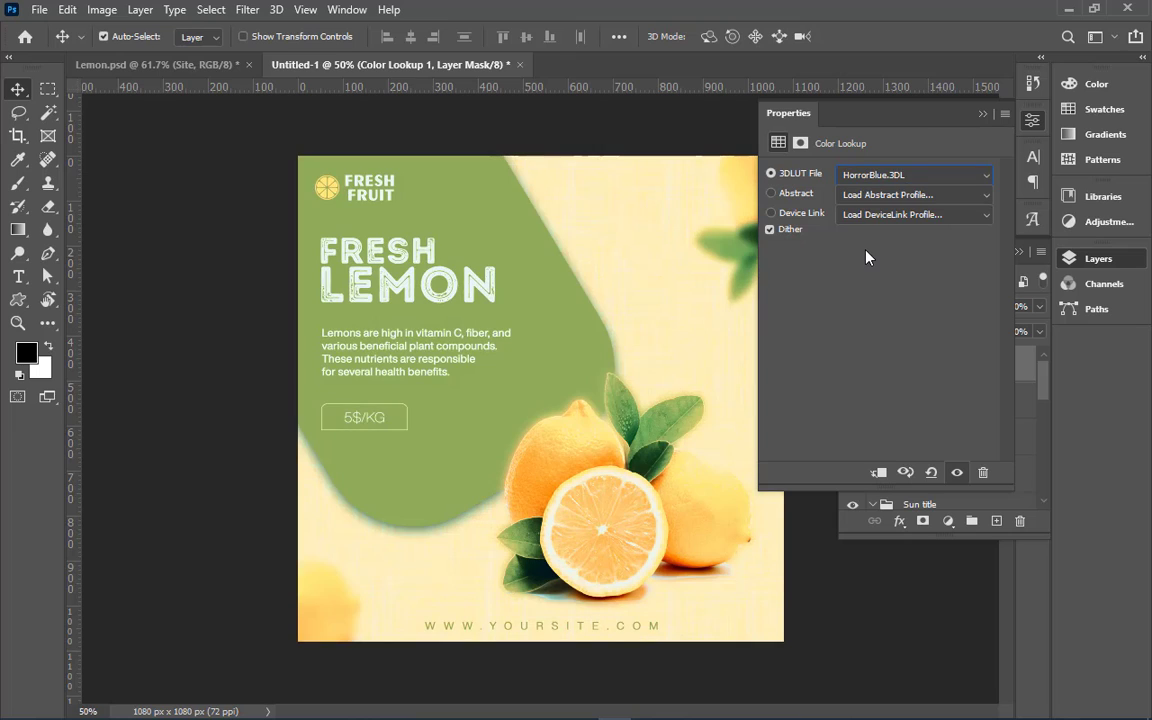
key("Down")
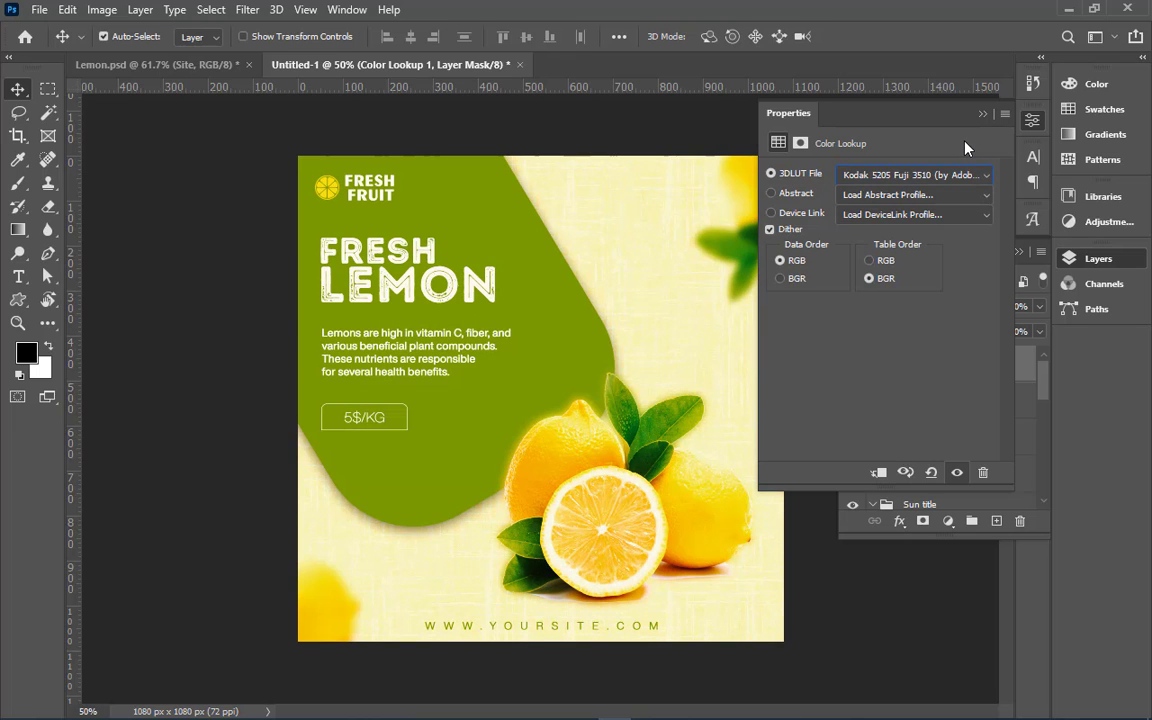
left_click(981, 117)
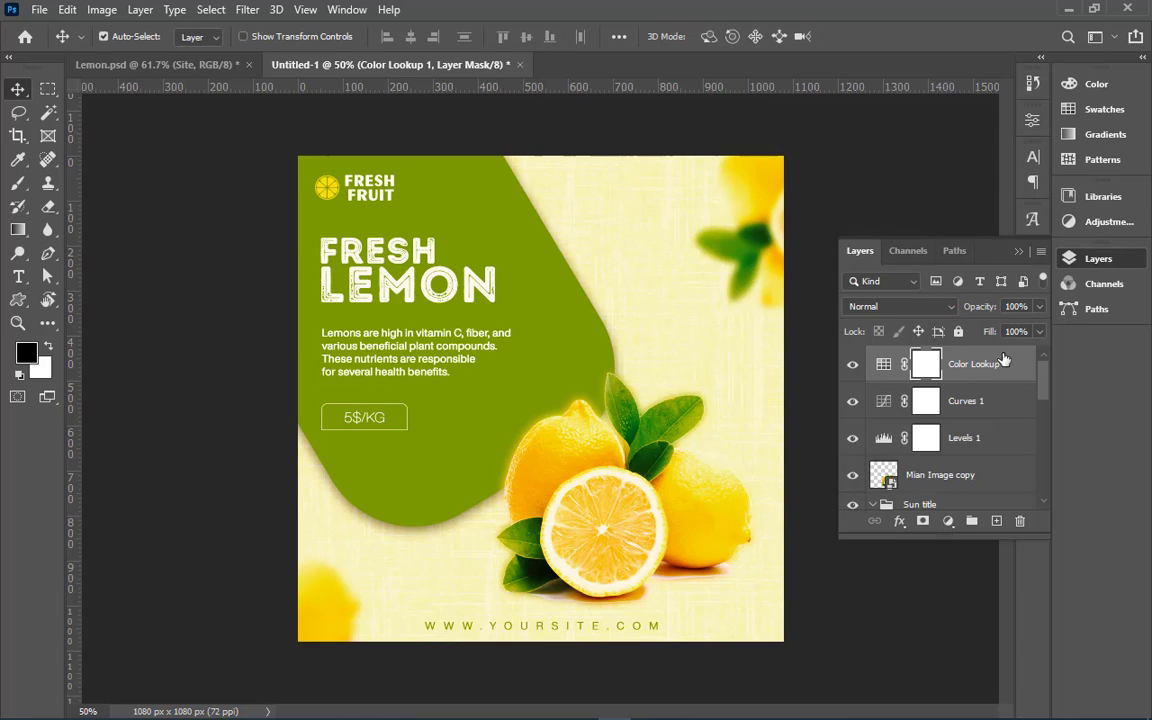
- Lower the Color Lookup 1 layer's opacity to 25% and compare the artwork with the layer hidden and shown
left_click(1027, 306)
type("25")
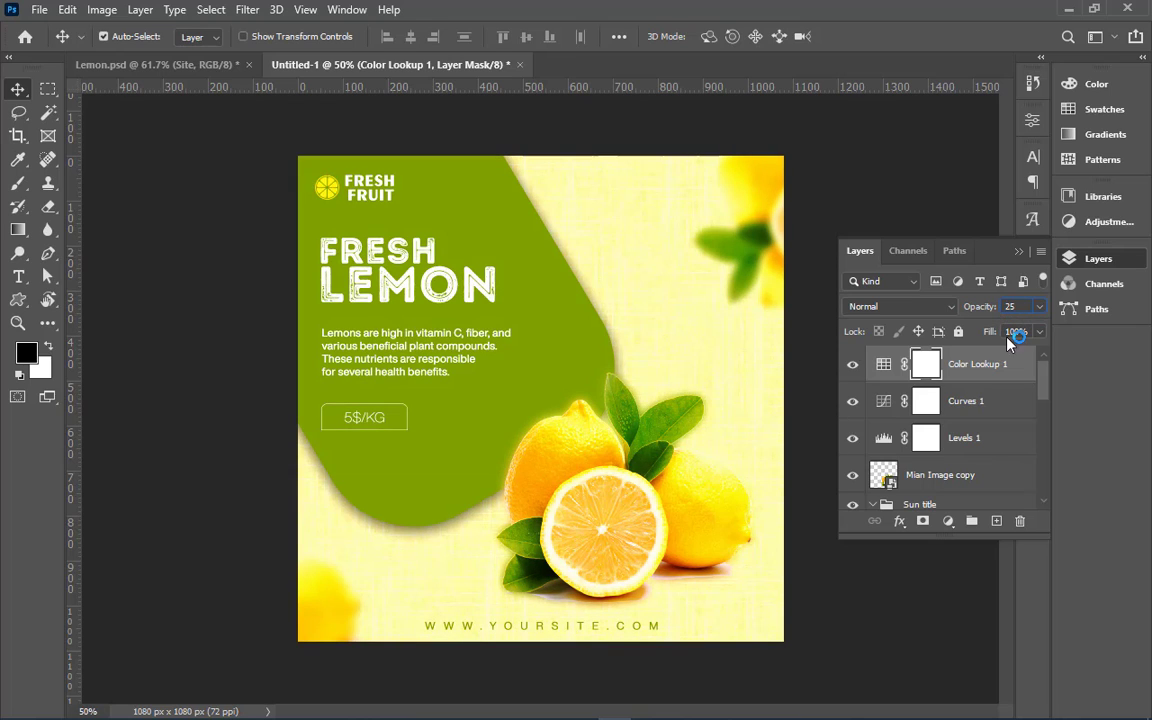
left_click(853, 365)
left_click(853, 366)
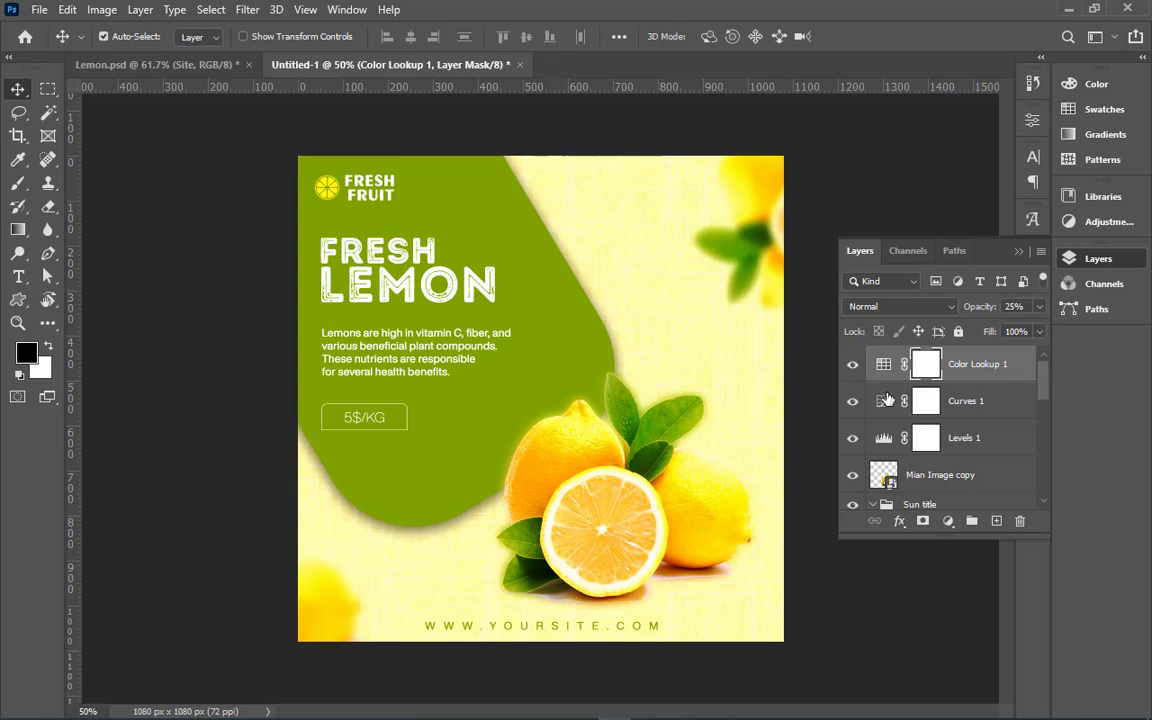
- Group the Levels, Curves and Color Lookup adjustment layers and compare the whole artwork with the group hidden and shown
left_click(991, 451)
left_click(1001, 368, "shift")
key("ctrl+g")
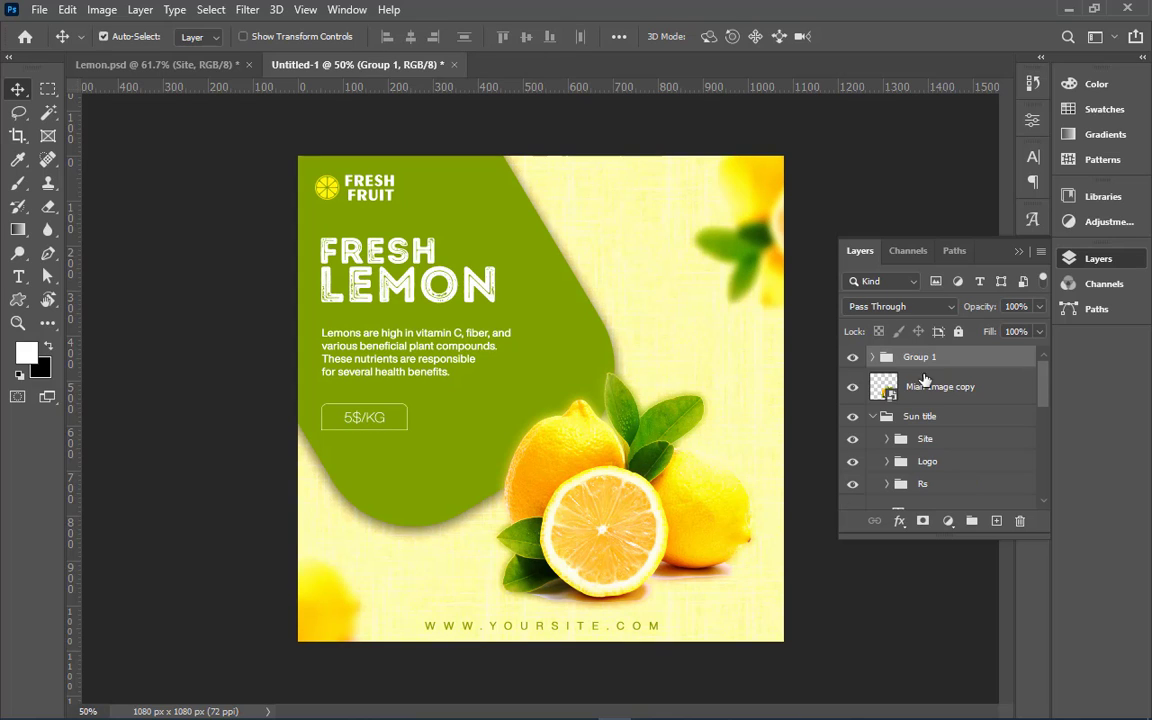
left_click(853, 358)
left_click(853, 358)
left_click(853, 358)
left_click(853, 358)
key("ctrl+minus")
key("ctrl+0")
- Save the document on the computer in the Lemon folder as the layered Photoshop file Lemon 2, and minimize the program to the desktop
key("ctrl+s")
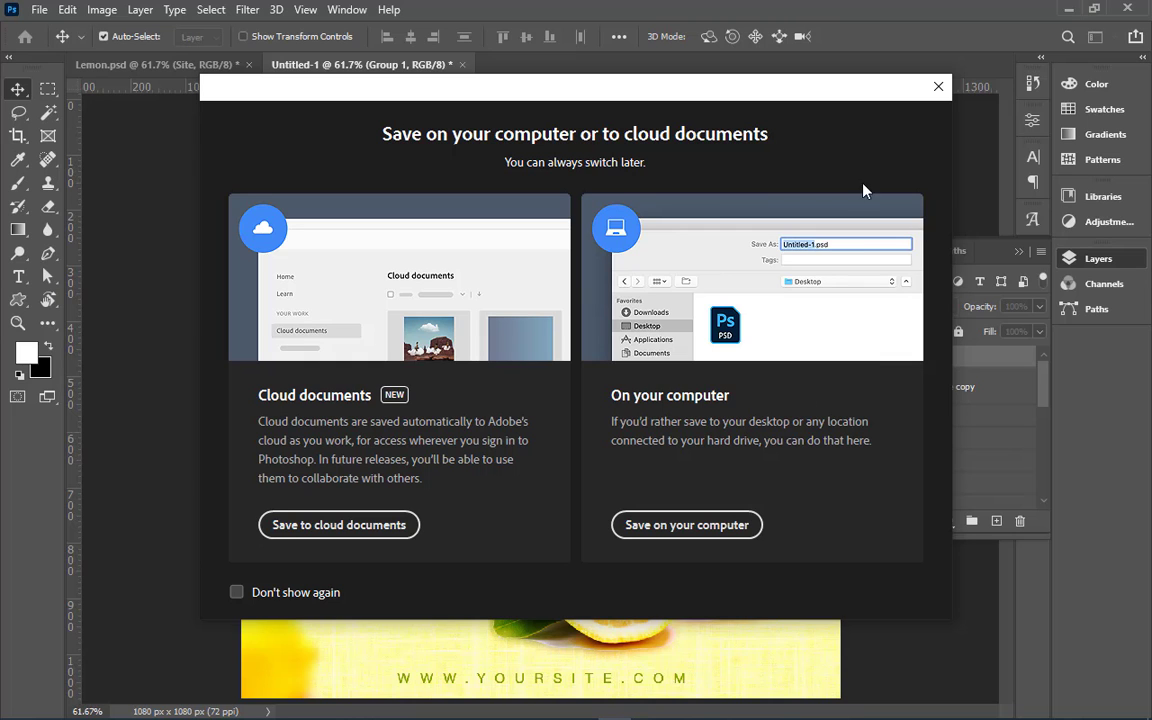
left_click(687, 525)
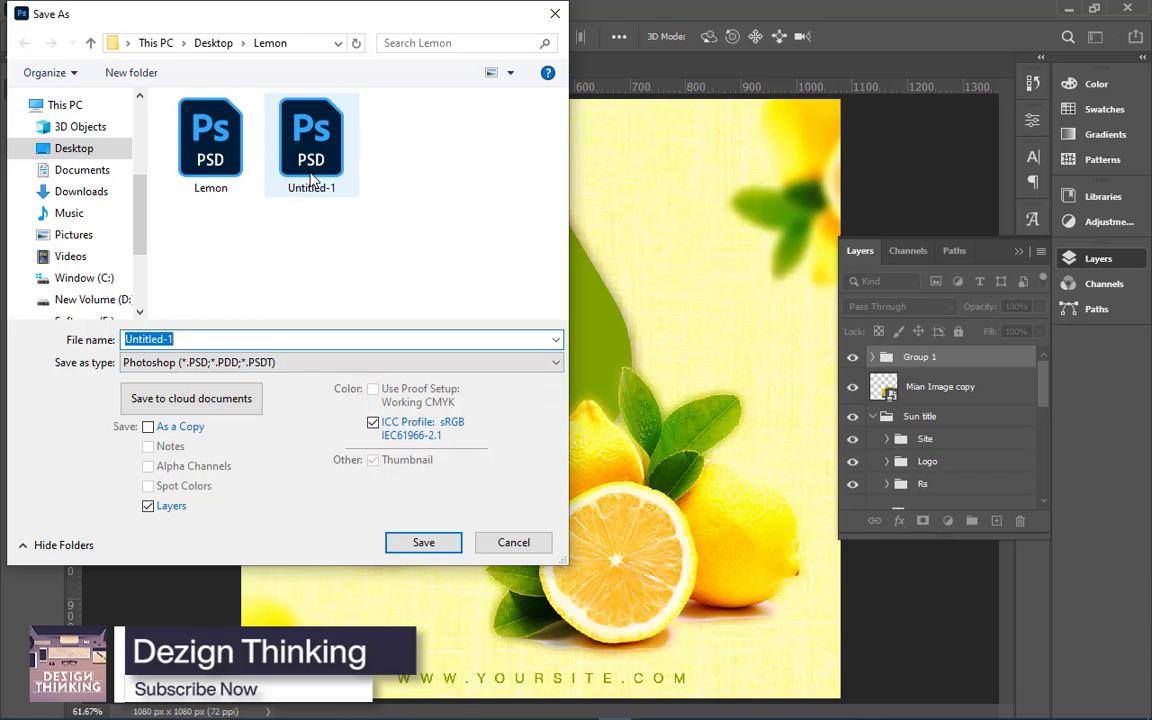
left_click(228, 340)
key("ctrl+a")
key("BackSpace")
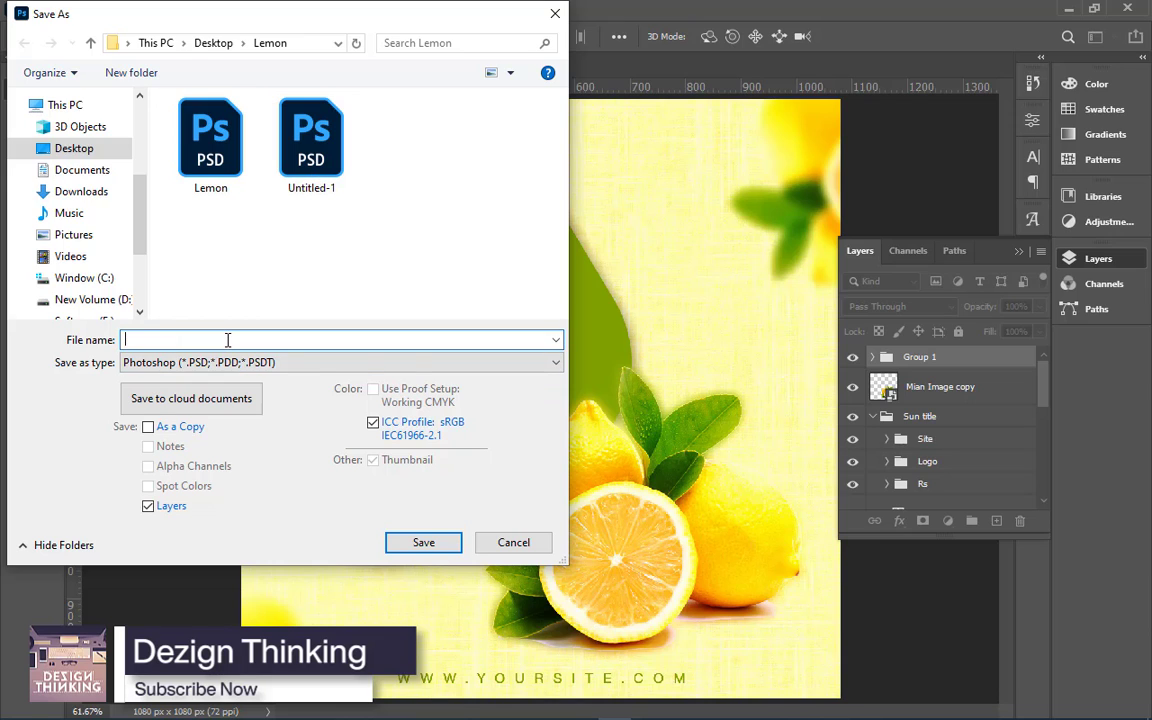
type("Lemon ")
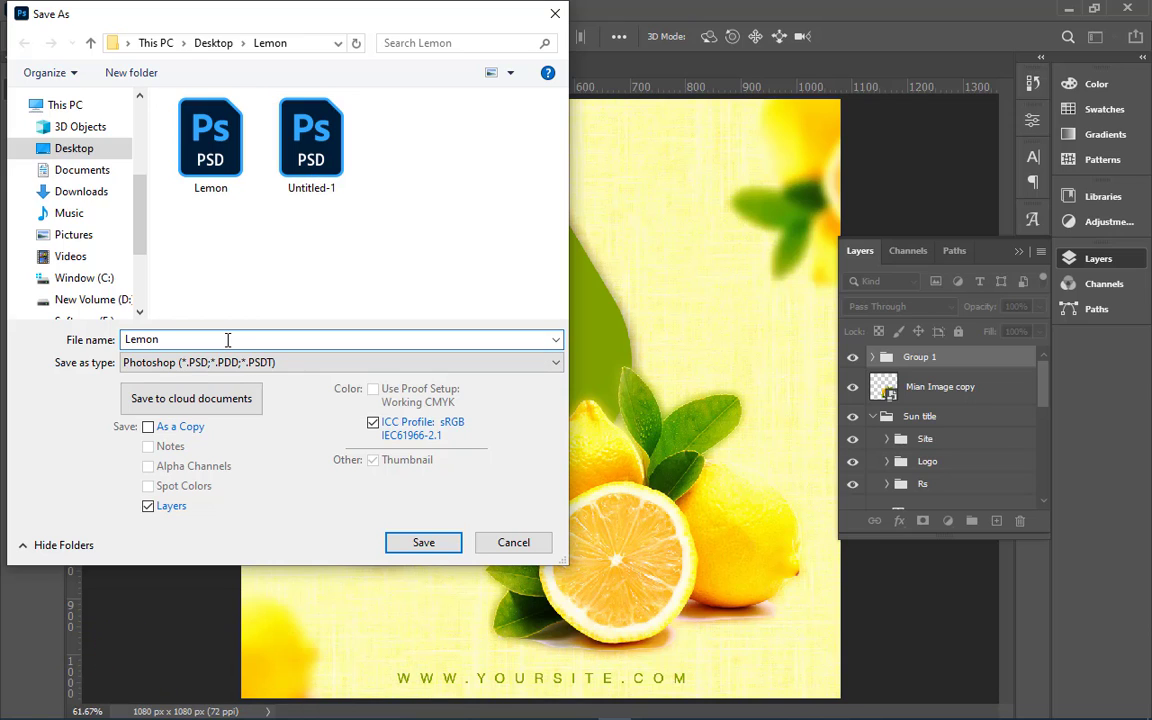
type("2")
key("Return")
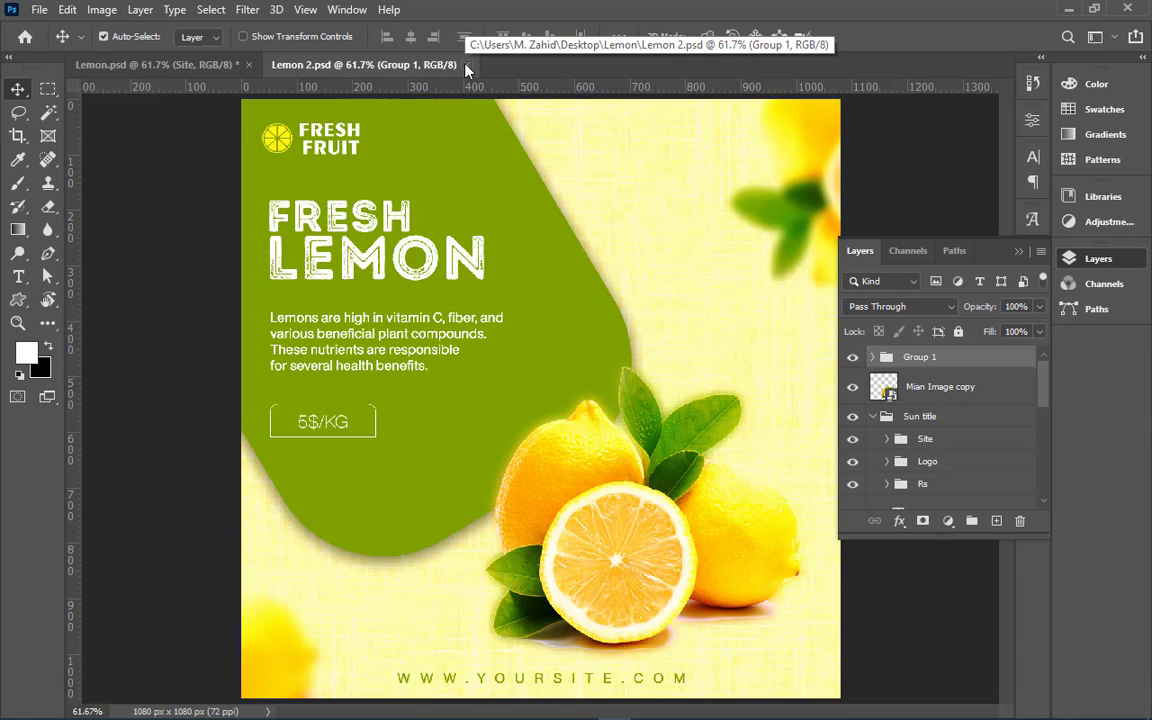
left_click(1069, 9)
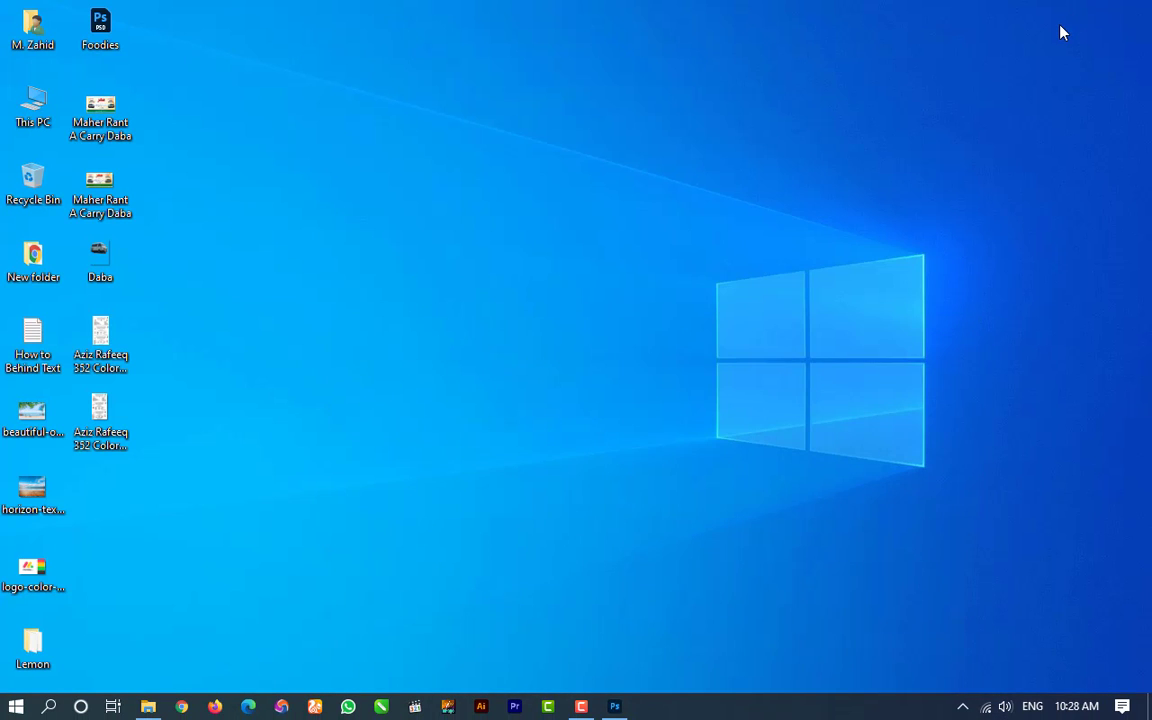